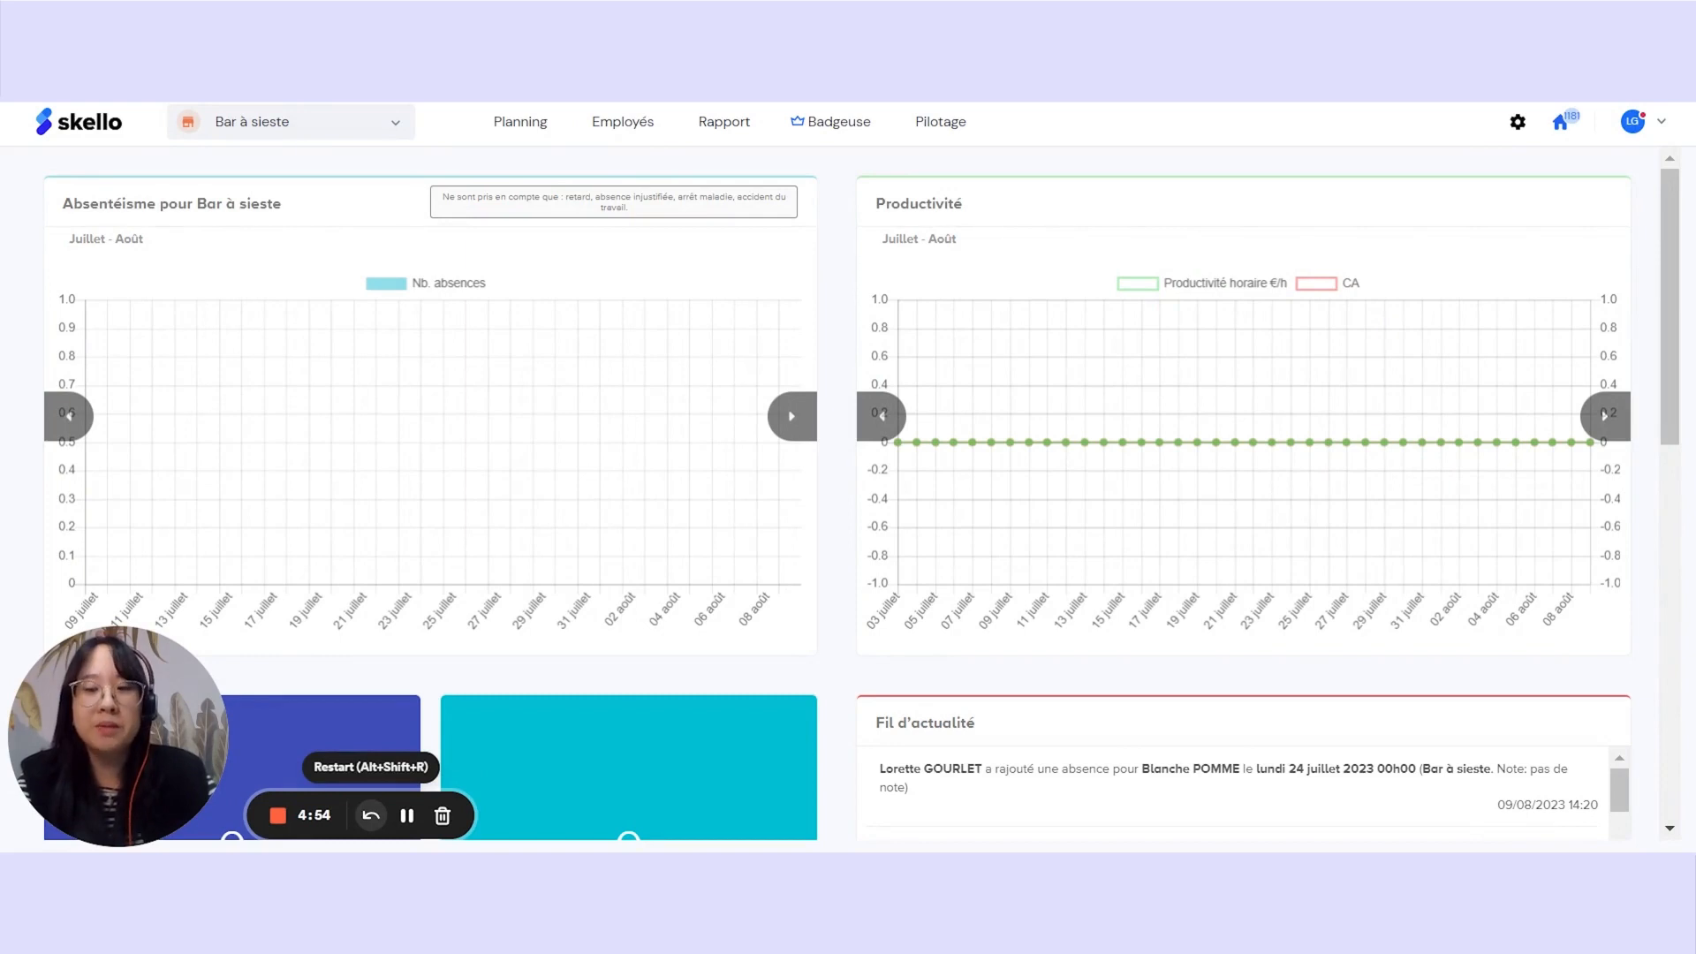
pyautogui.click(406, 815)
pyautogui.click(619, 502)
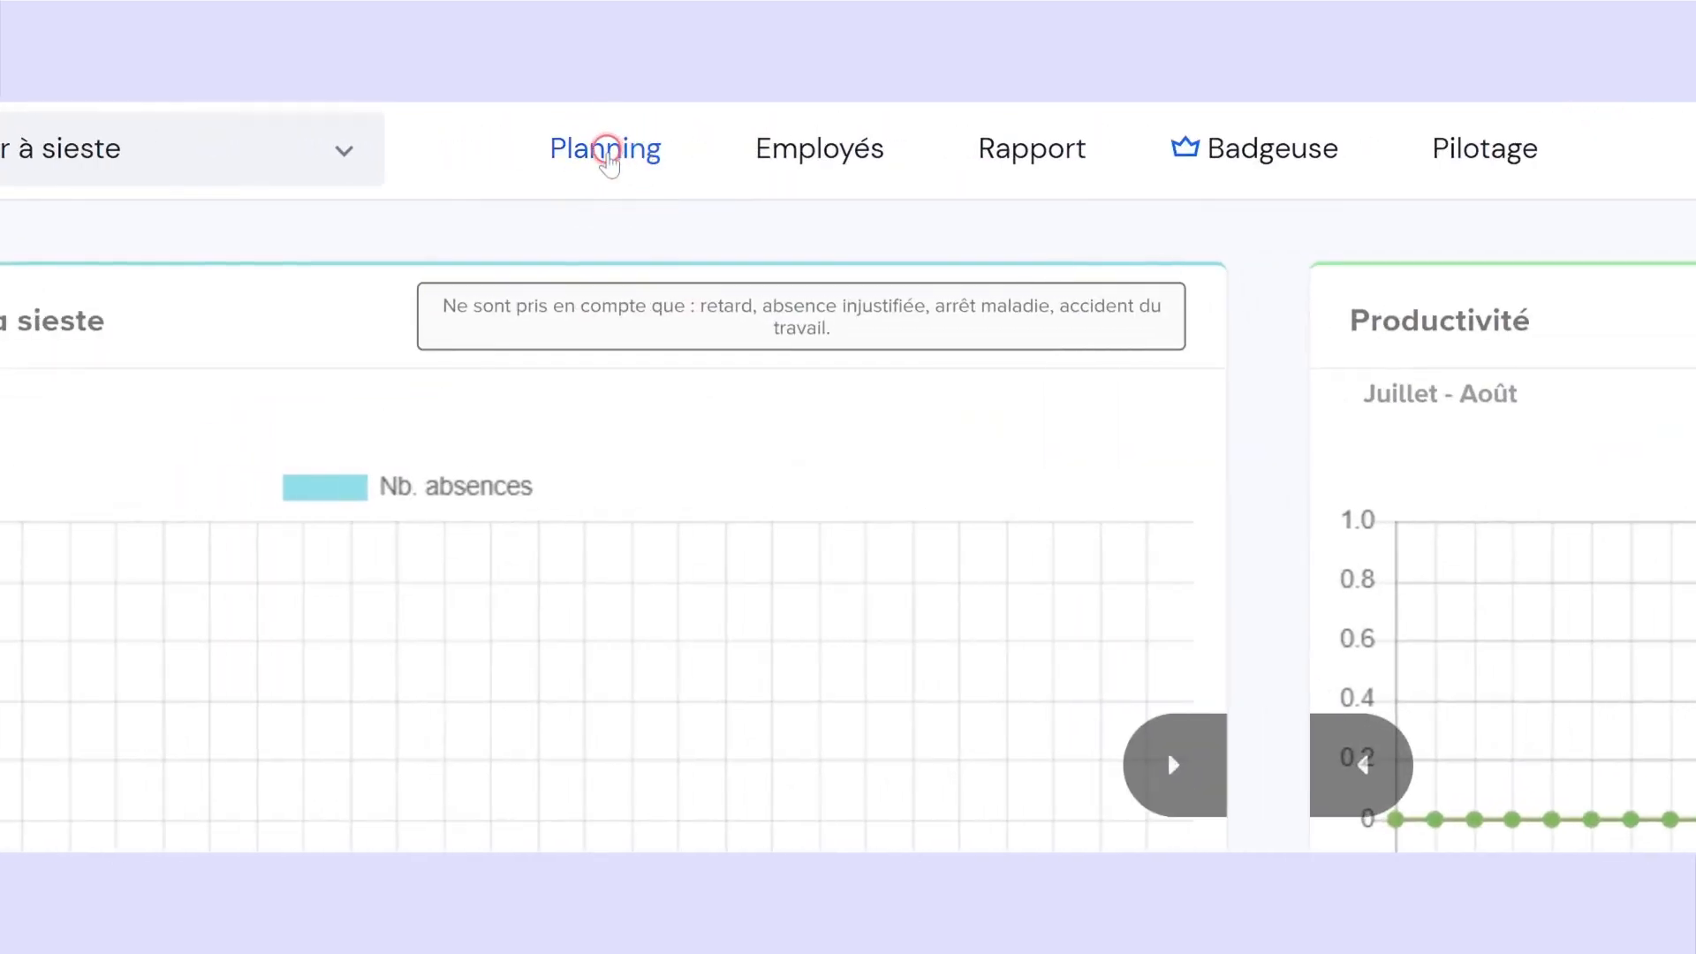
# Open the weekly planning of Bar à sieste for 14 août – 20 août
pyautogui.click(608, 152)
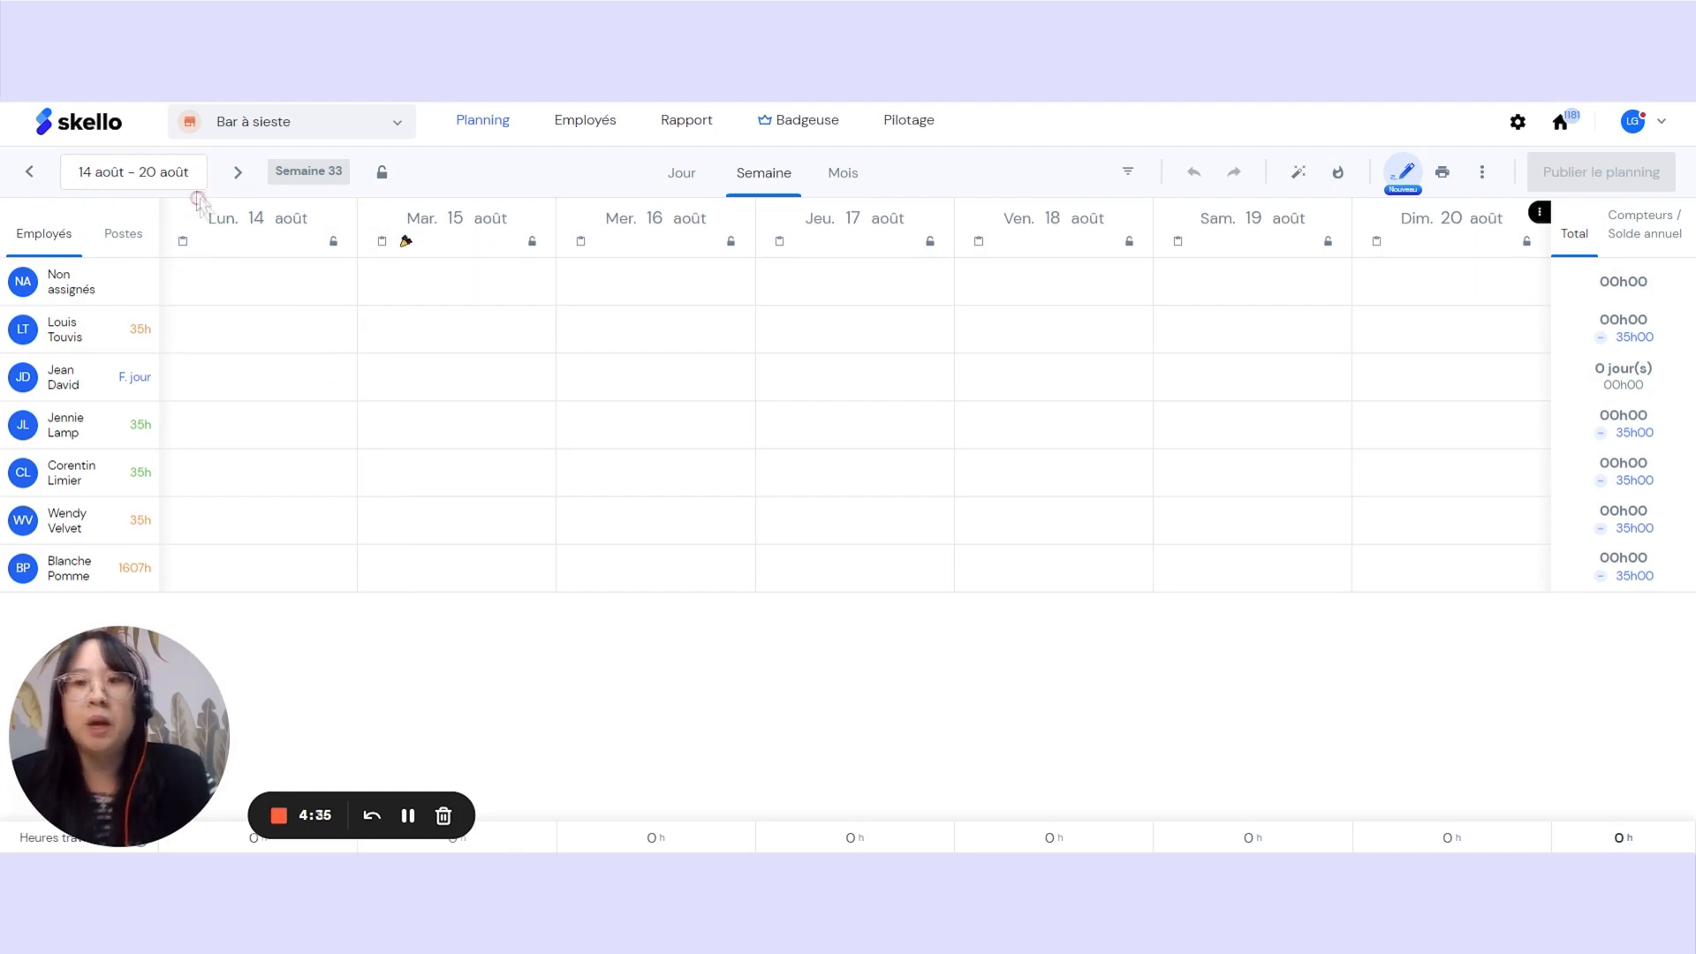
pyautogui.click(137, 177)
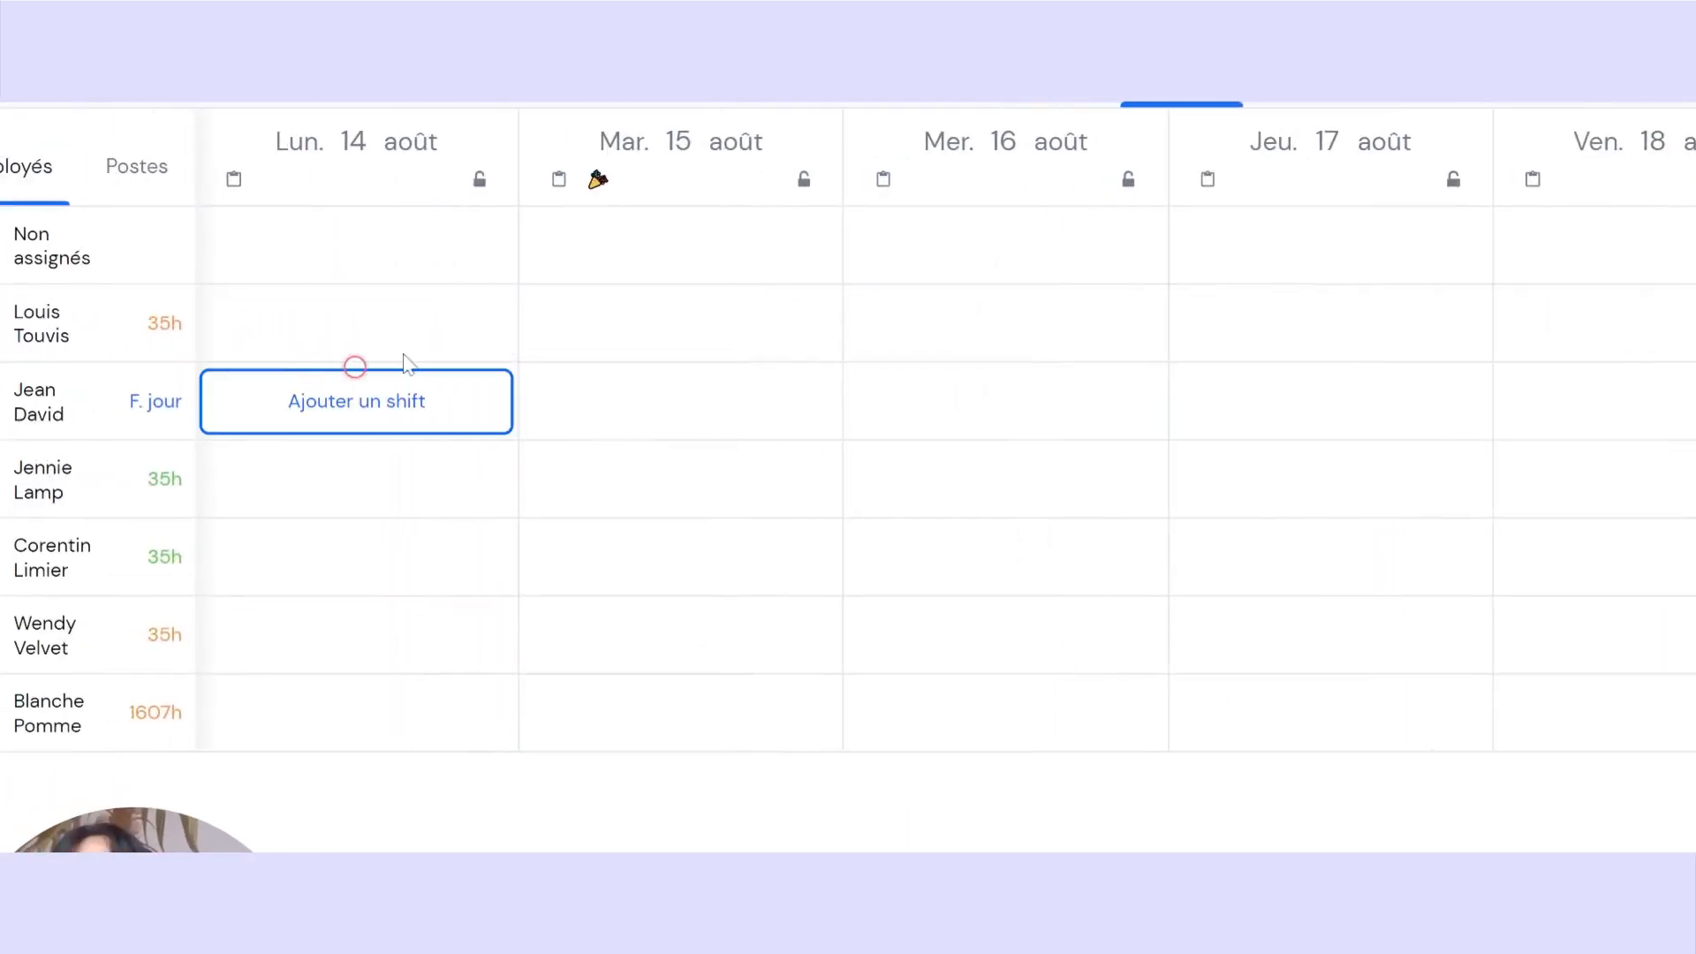
# Create a Ronde shift from 07:00 to 15:00 with a 30-minute break on Monday 14 August for the first named employee
pyautogui.click(303, 332)
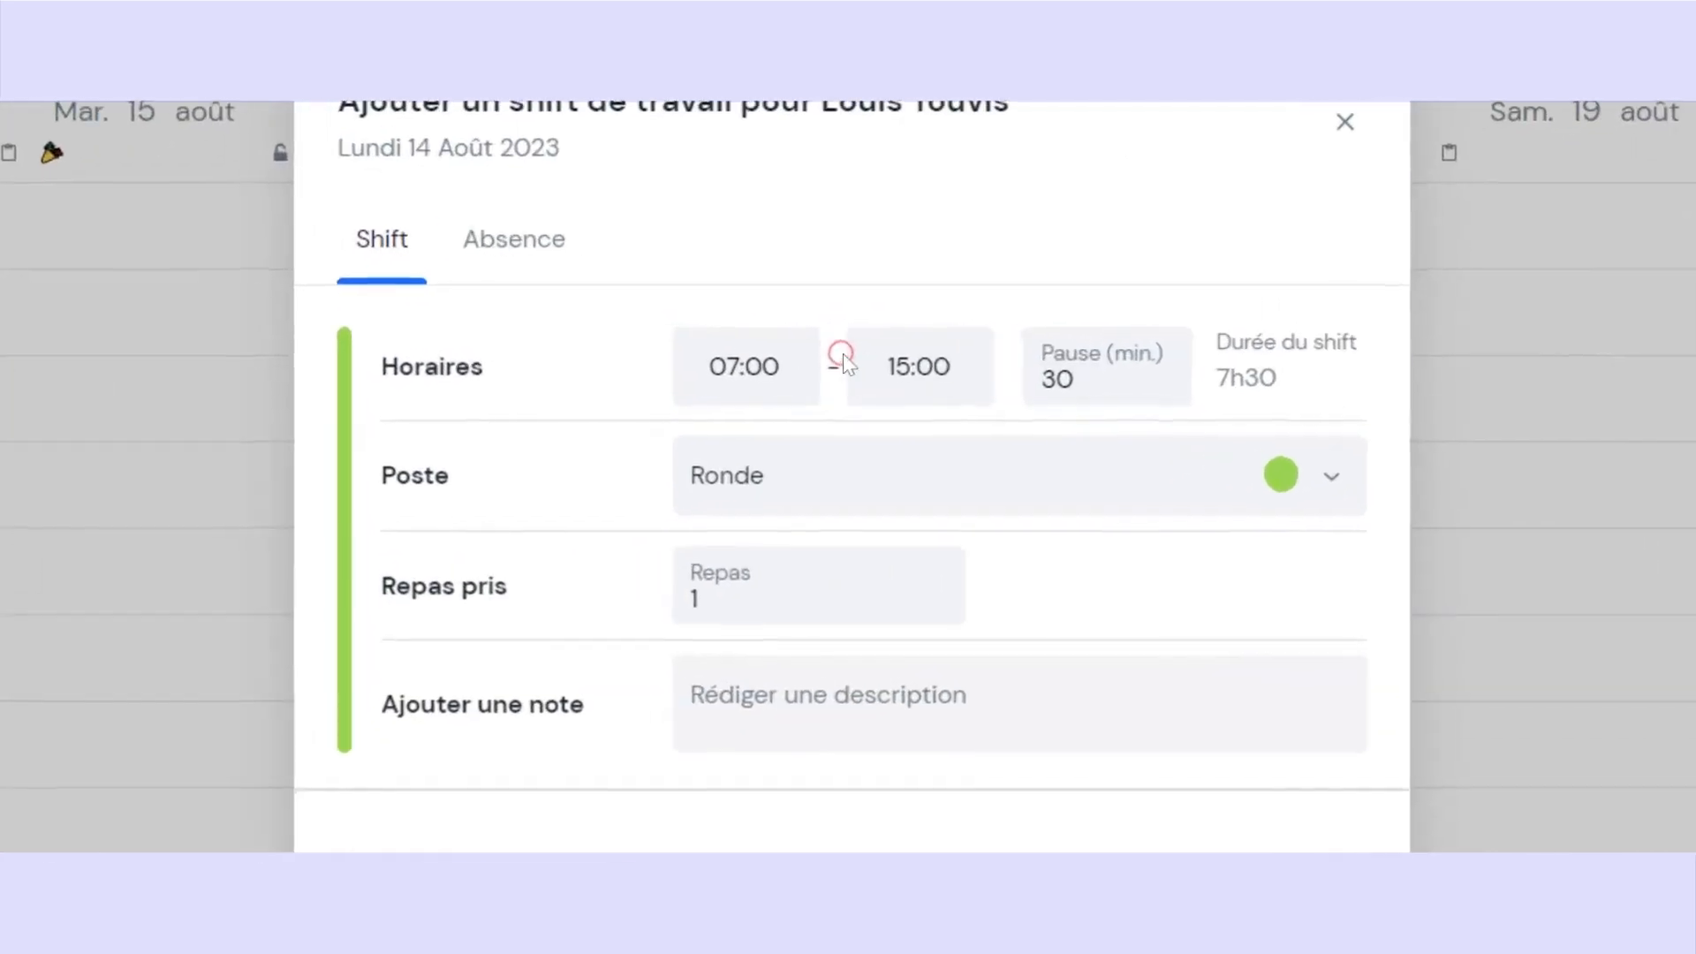
pyautogui.scroll(-1, 846, 347)
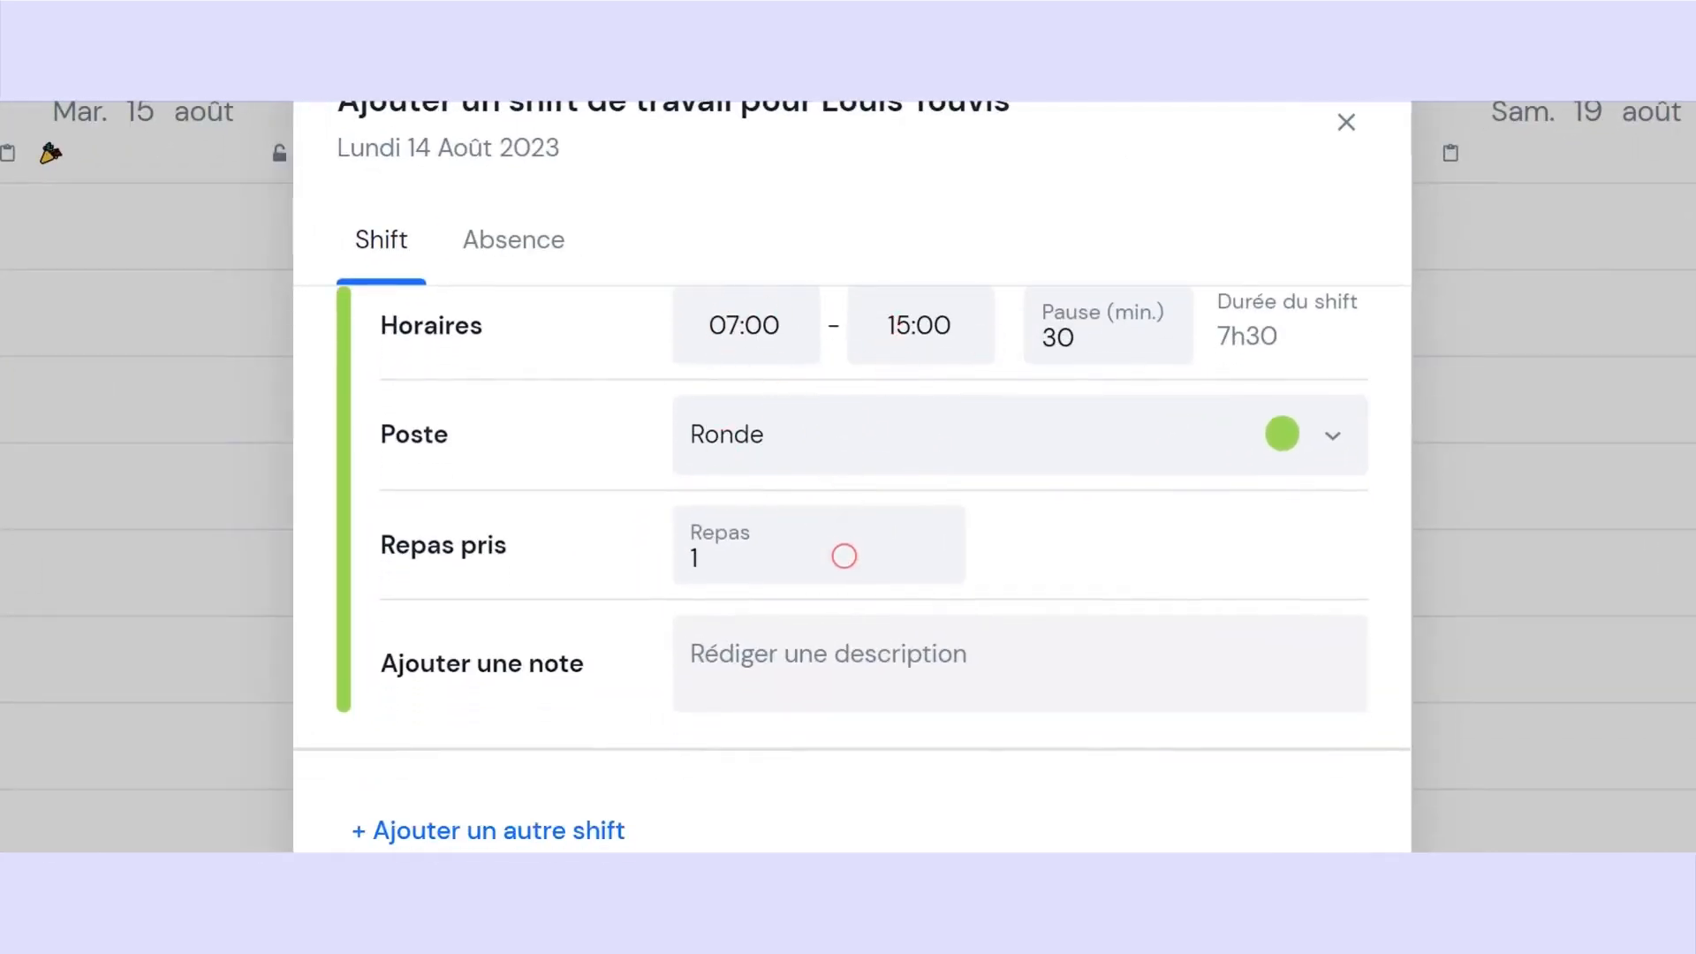
pyautogui.scroll(-1, 839, 601)
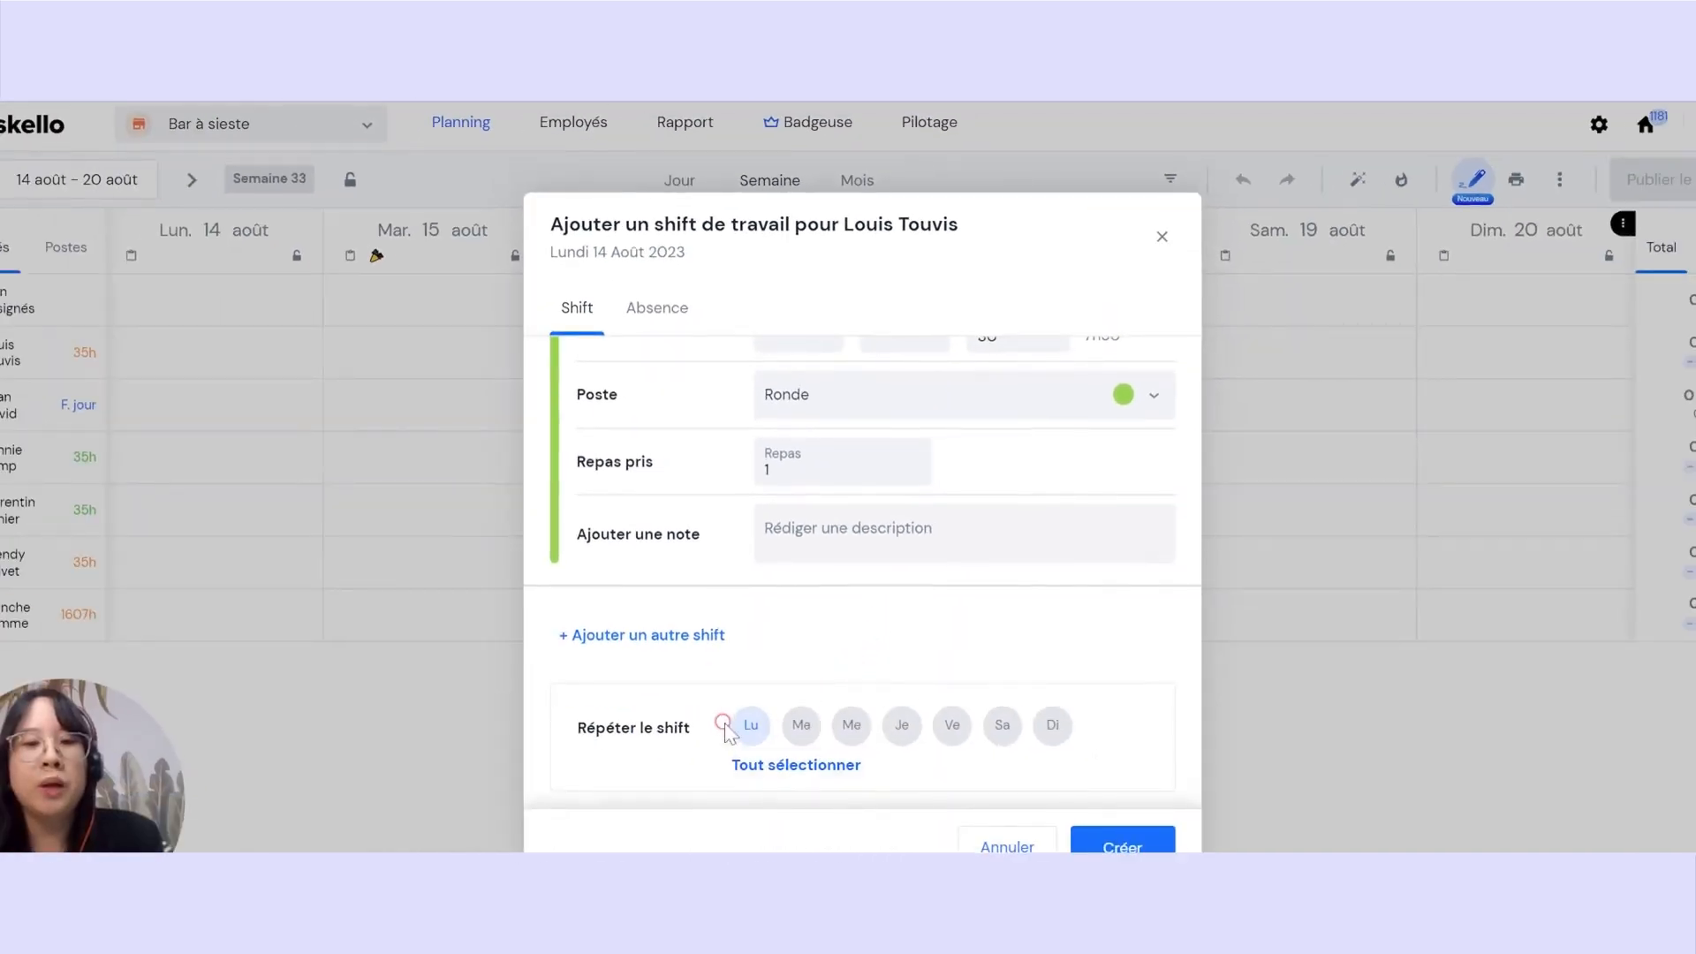
pyautogui.click(811, 727)
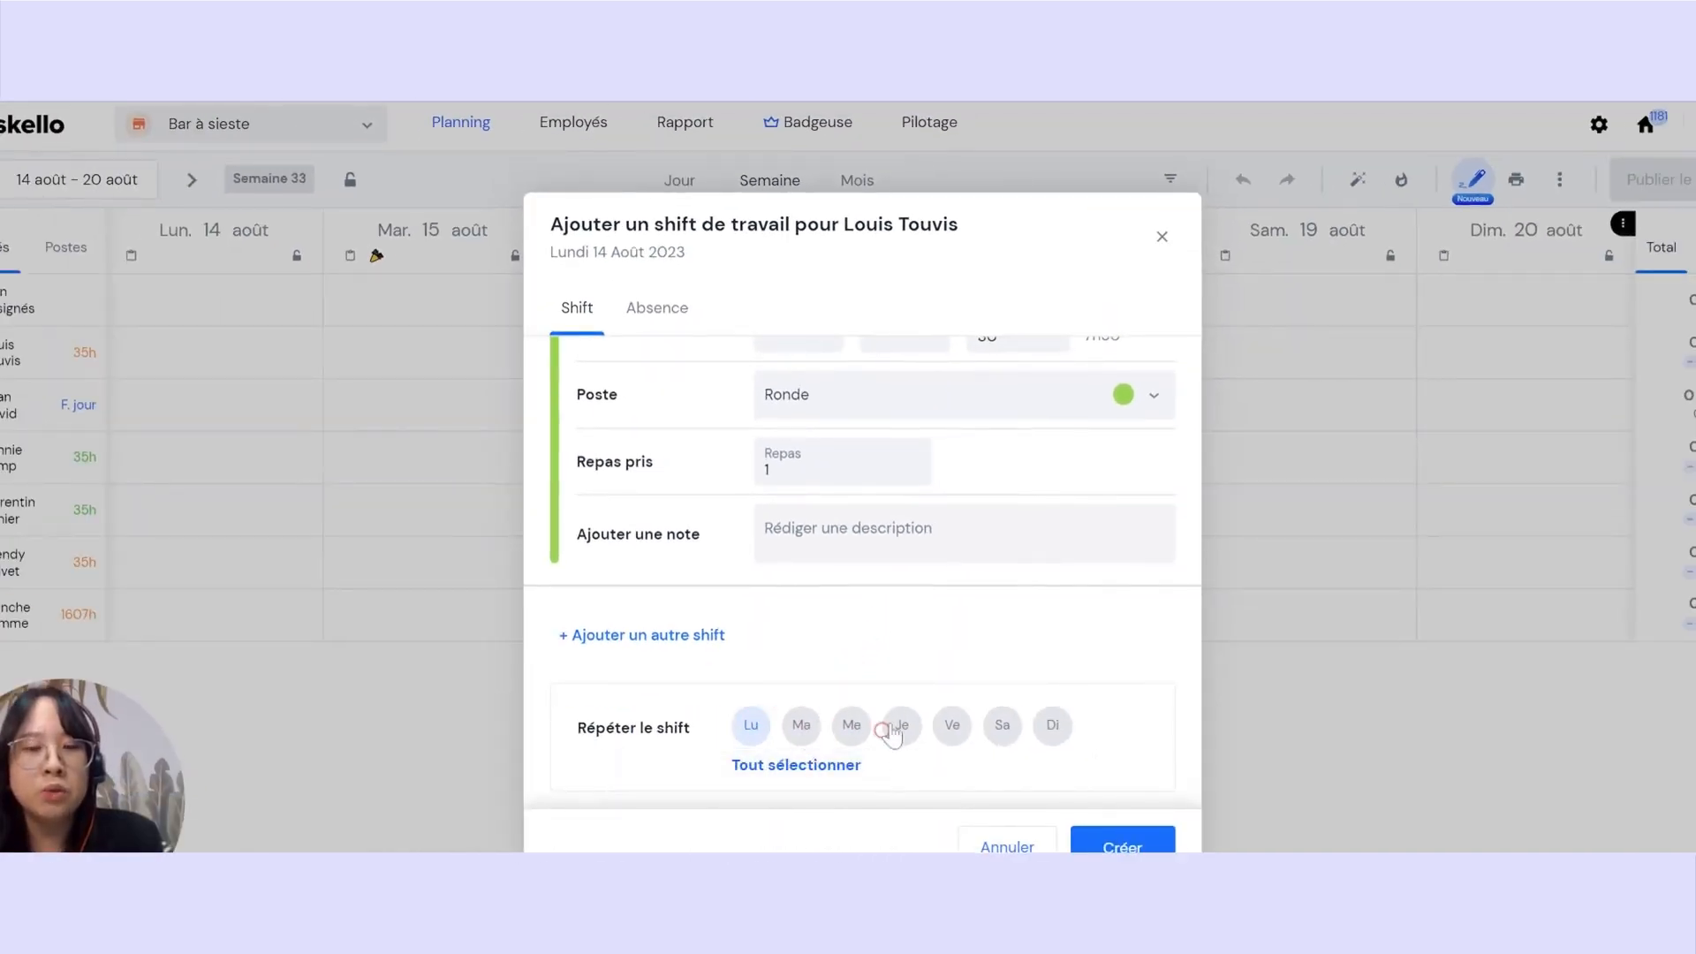
pyautogui.click(1122, 844)
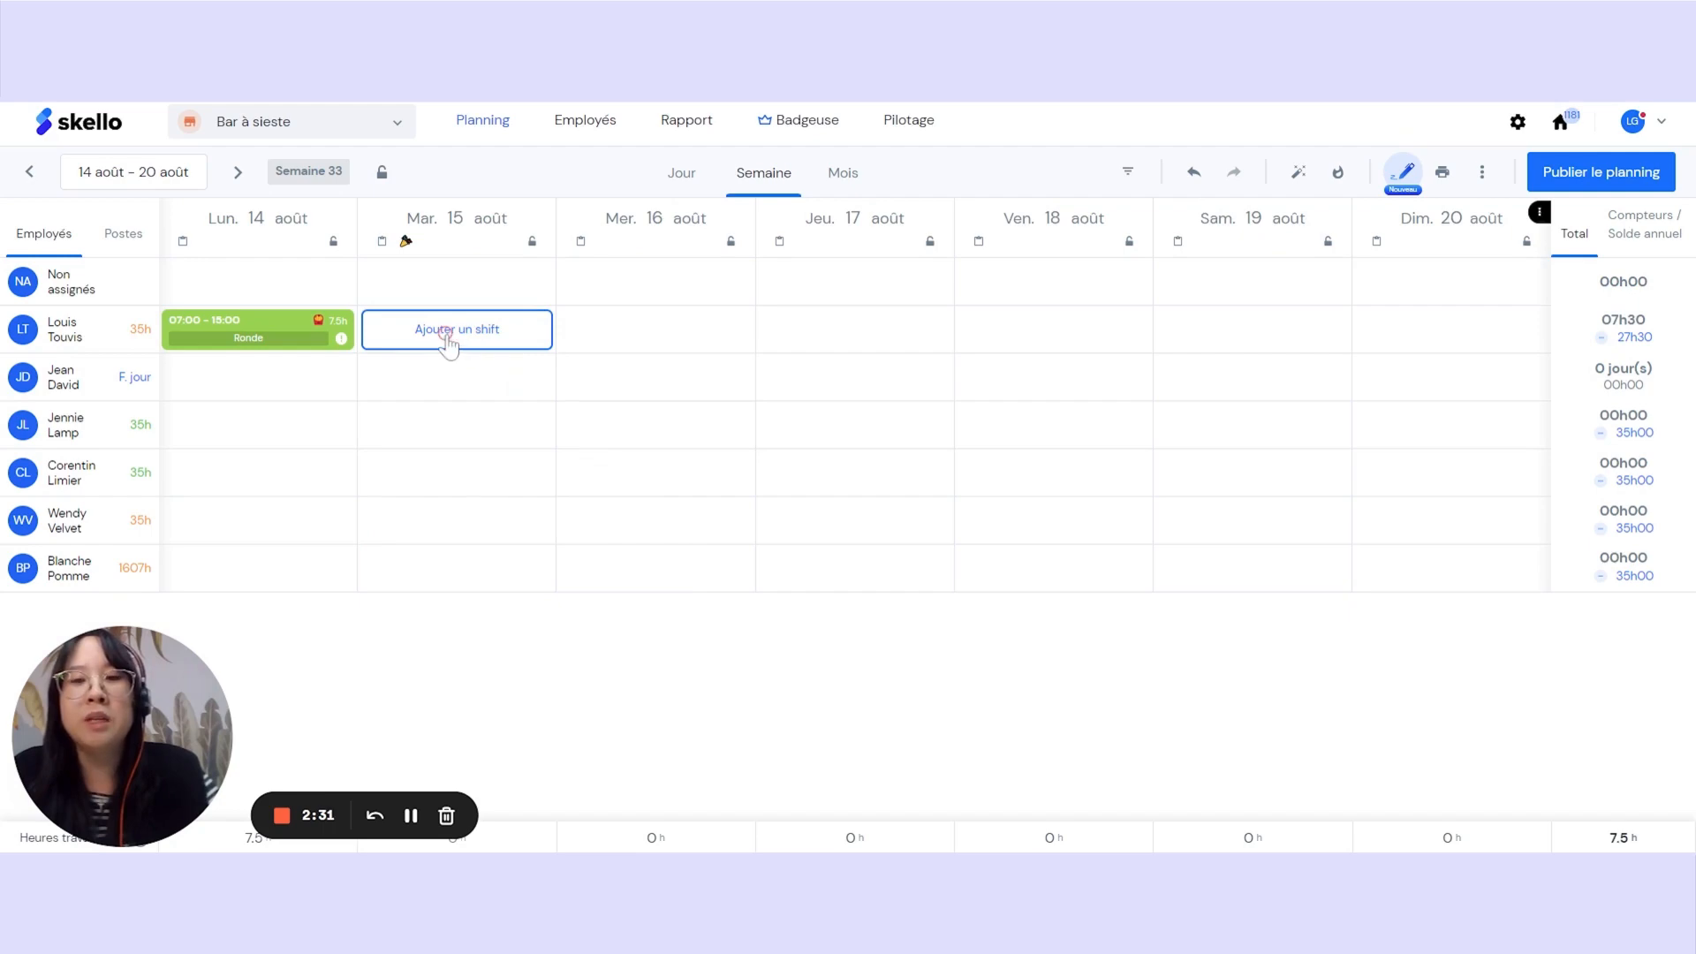
# Create a Repos Hebdomadaire absence from 07:00 to 15:00 on Tuesday 15 August for the same first named employee
pyautogui.click(446, 334)
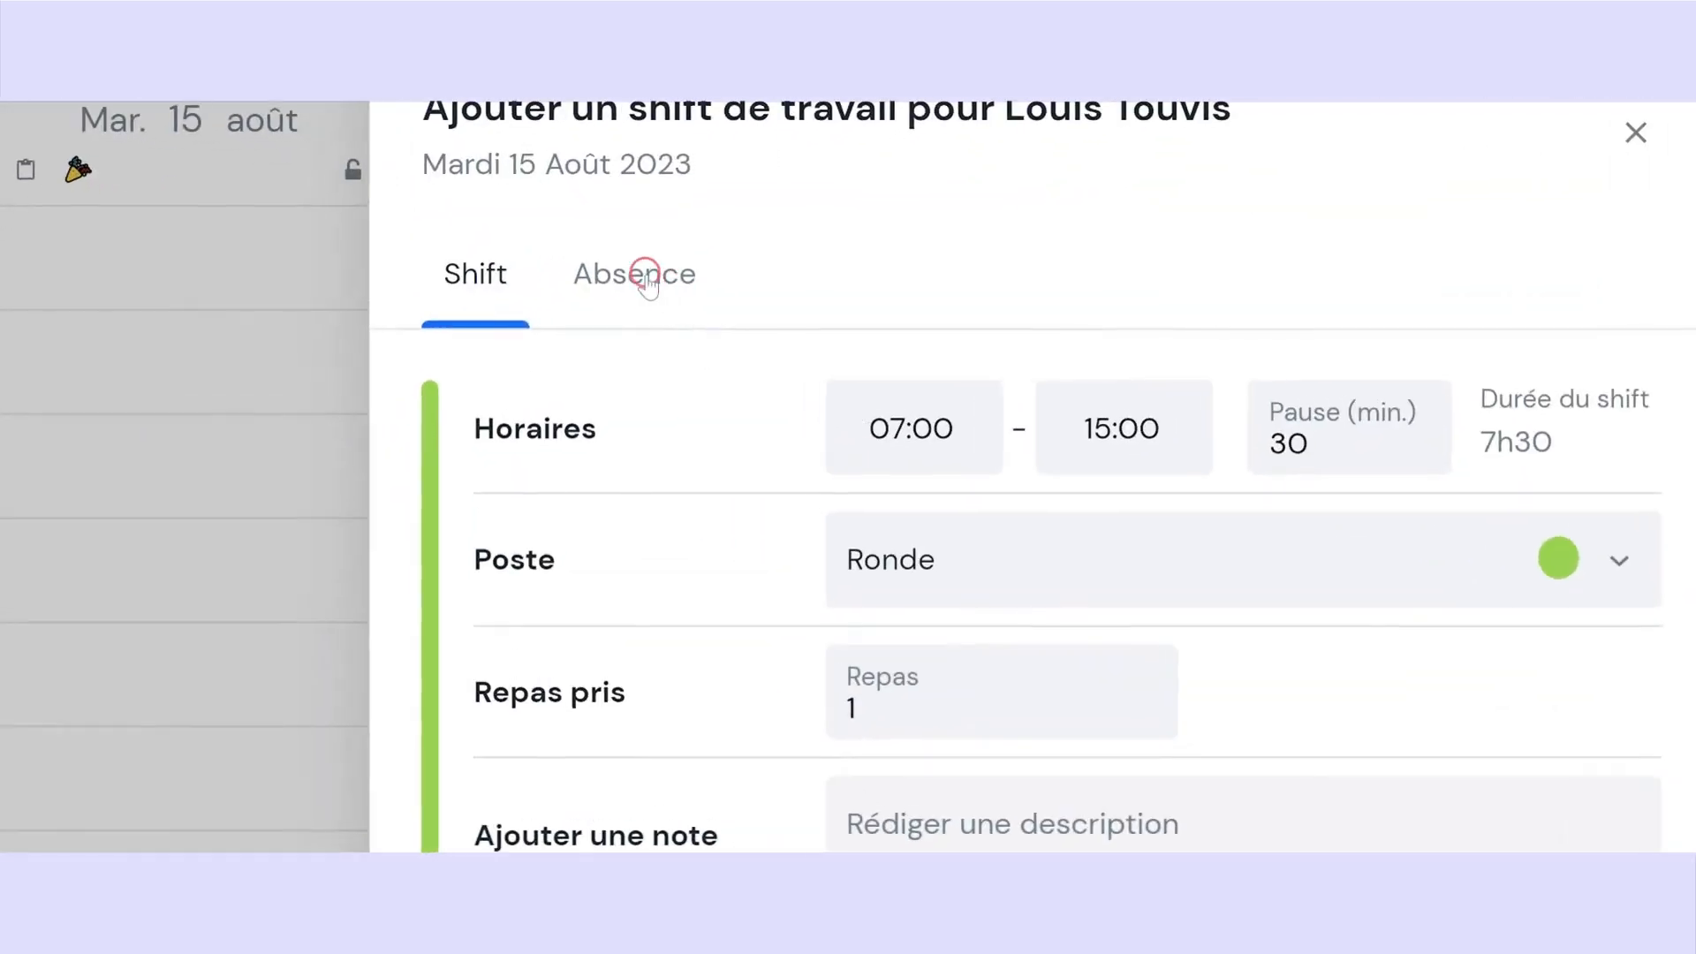
pyautogui.click(693, 298)
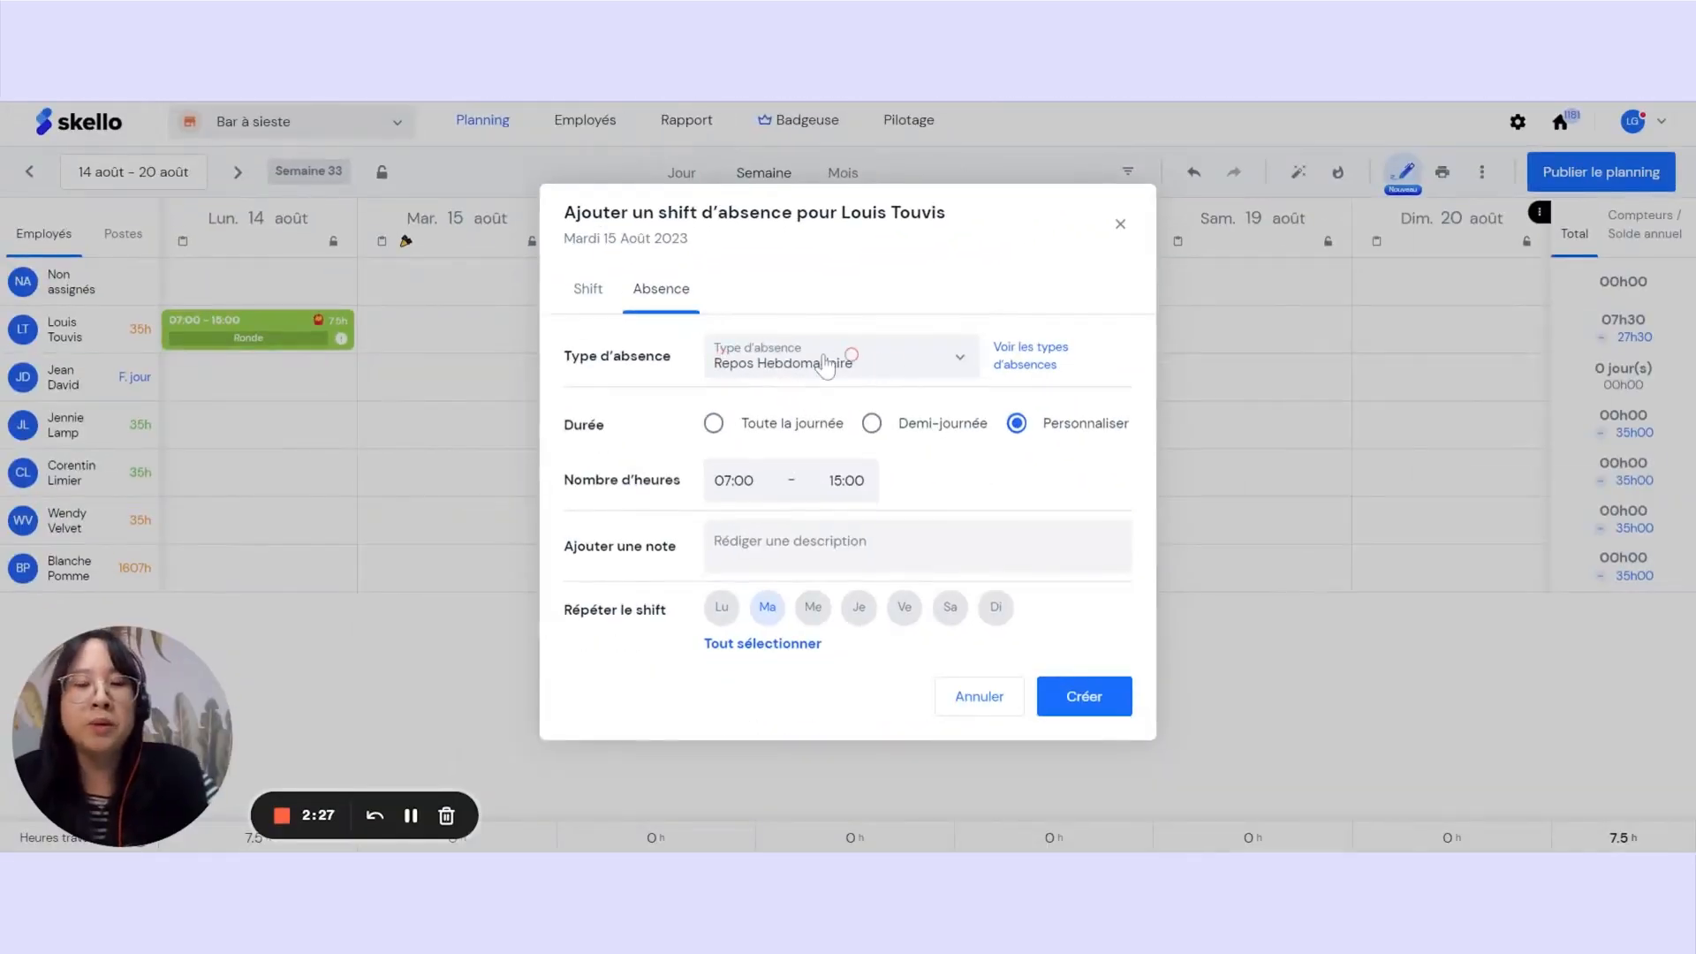
pyautogui.click(1083, 697)
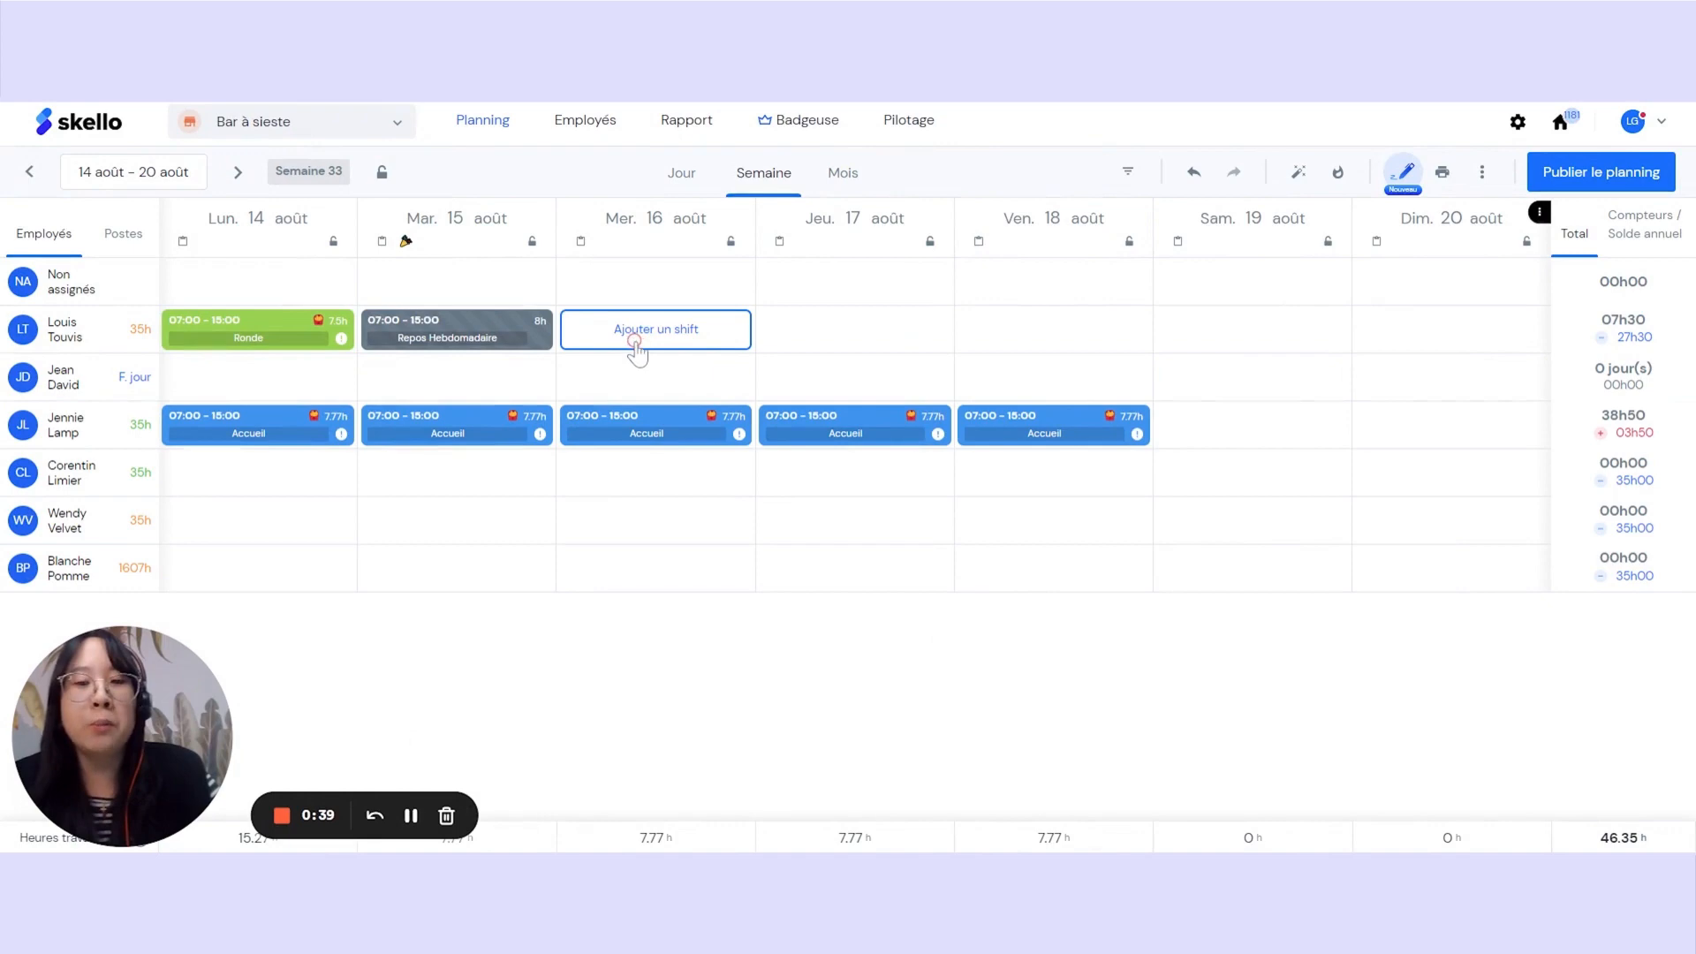
# Create two Ronde shifts, 07:00–15:00 and 15:00–19:00, on Wednesday 16 August for the first named employee
pyautogui.click(640, 347)
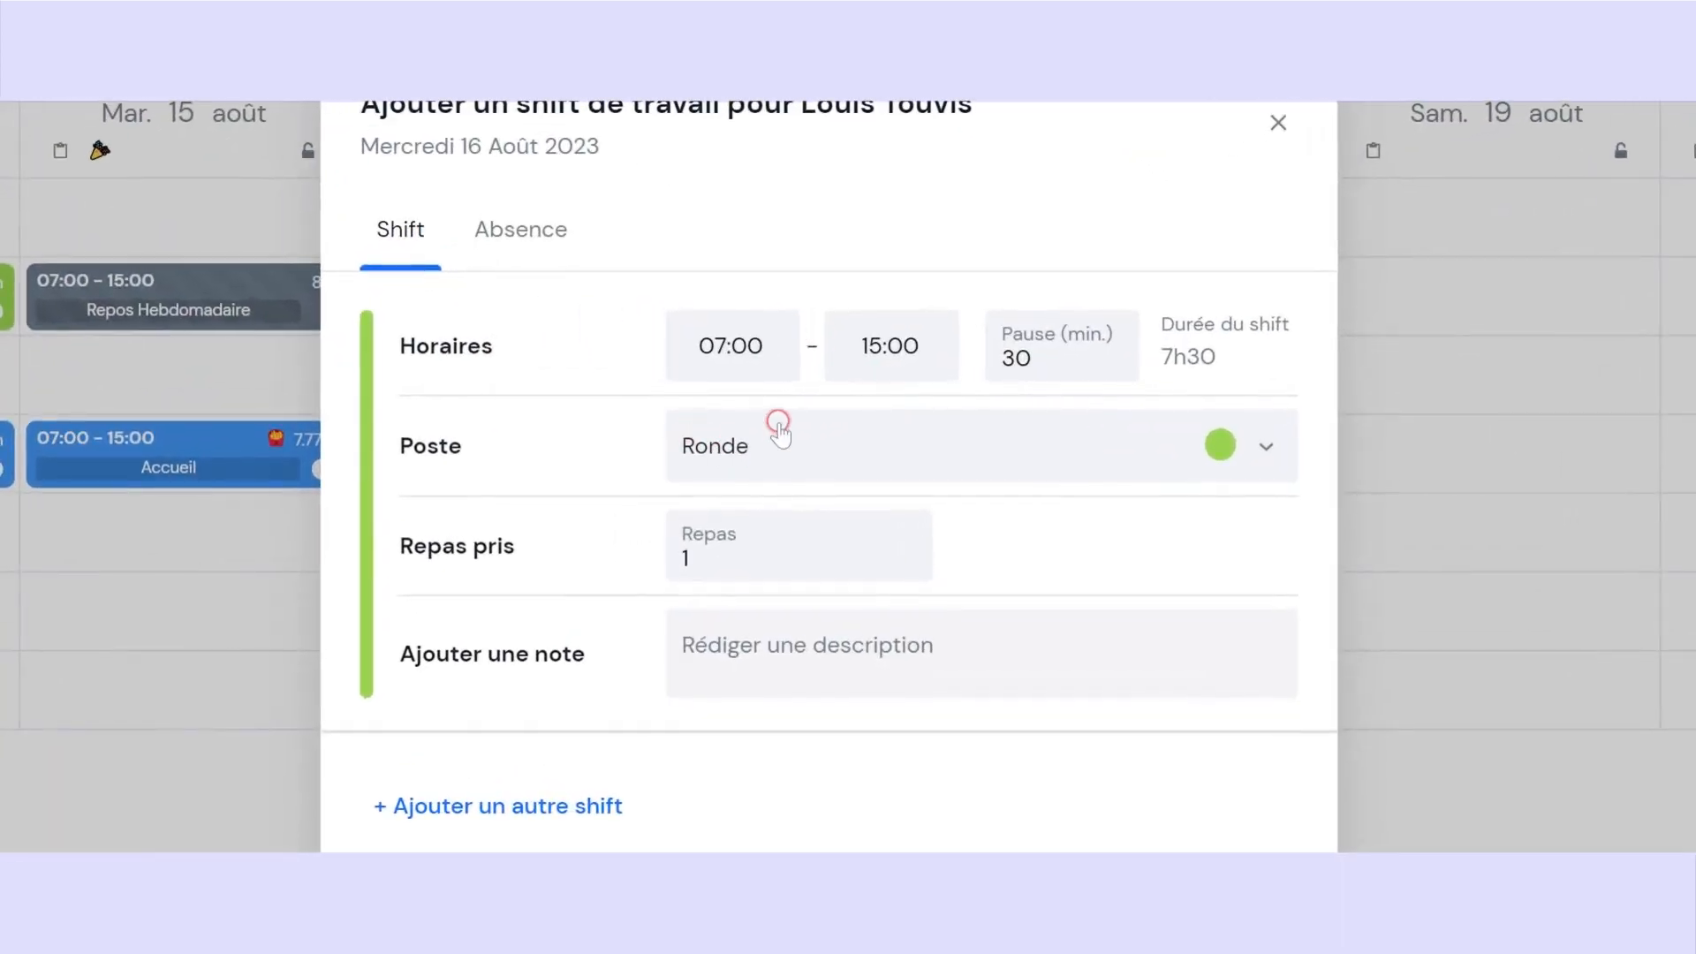
pyautogui.scroll(-1, 779, 430)
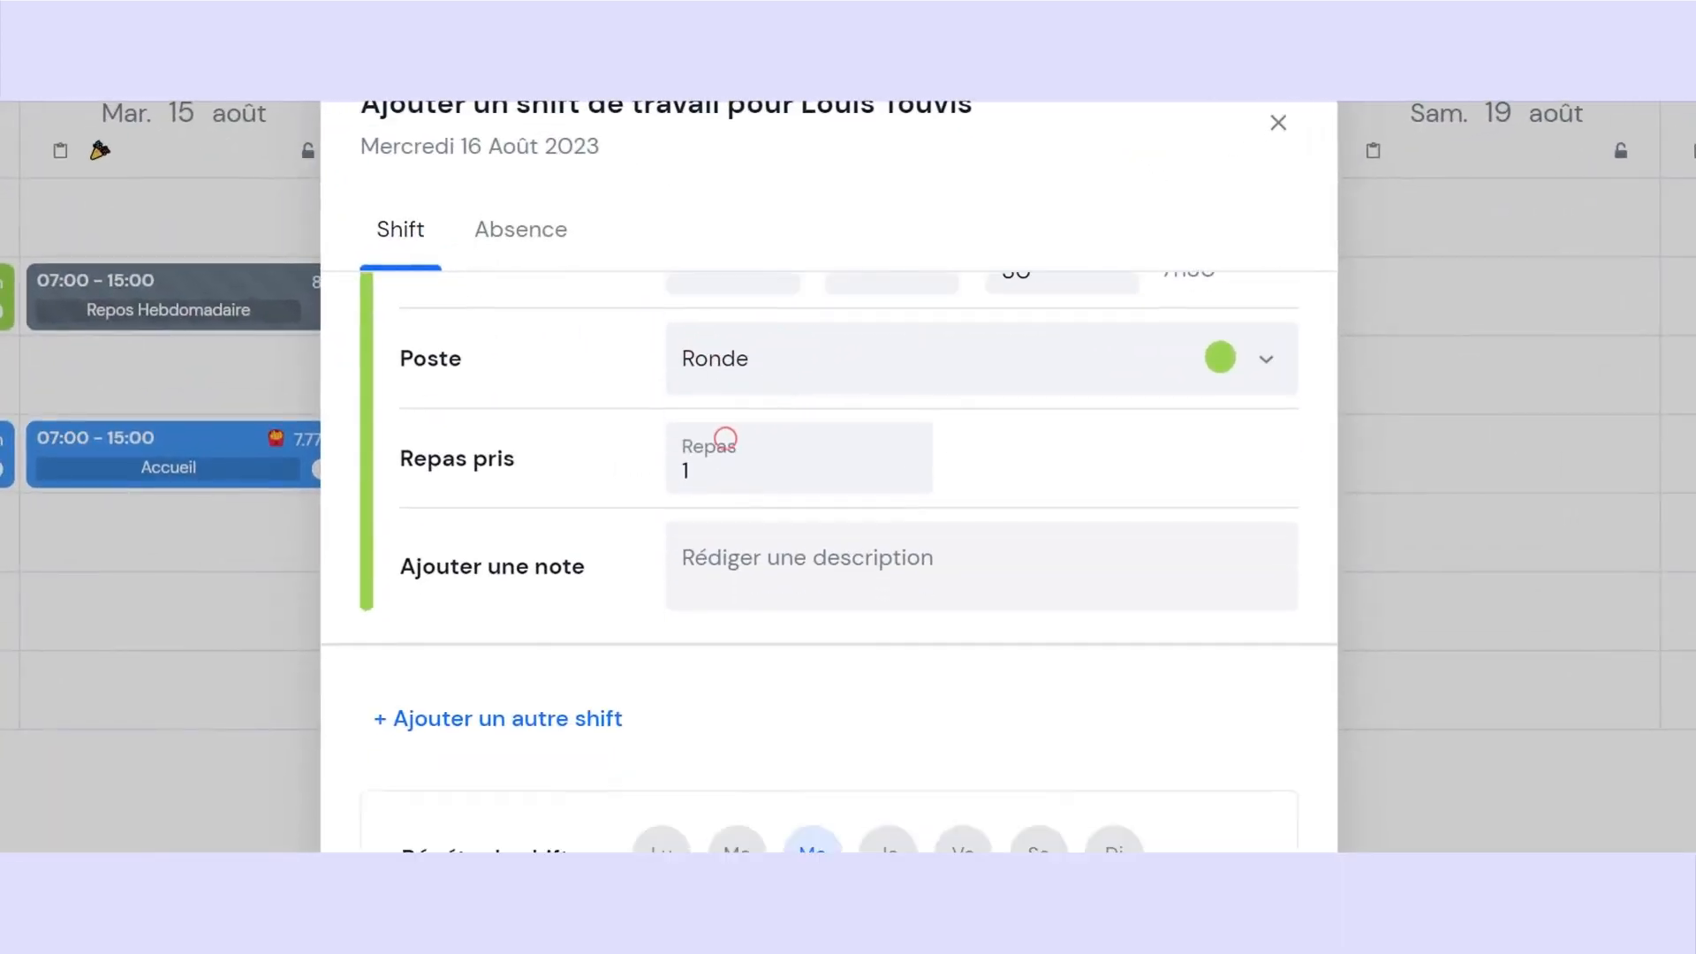
pyautogui.click(553, 740)
pyautogui.scroll(-3, 606, 663)
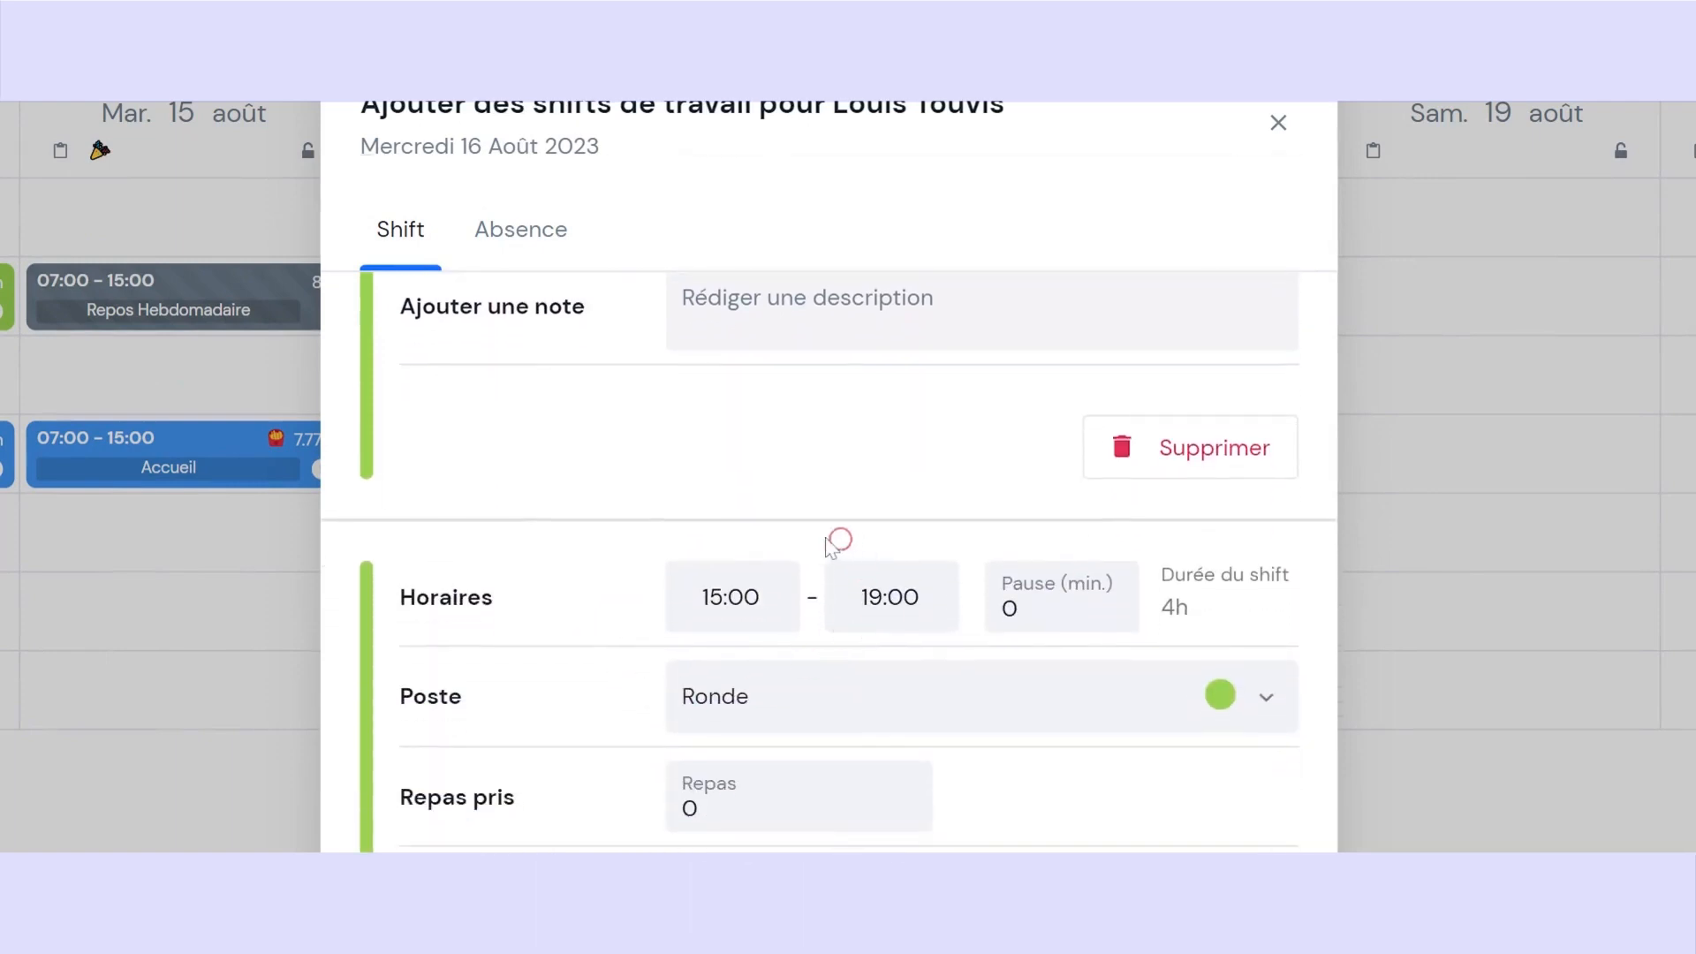
pyautogui.scroll(-2, 742, 664)
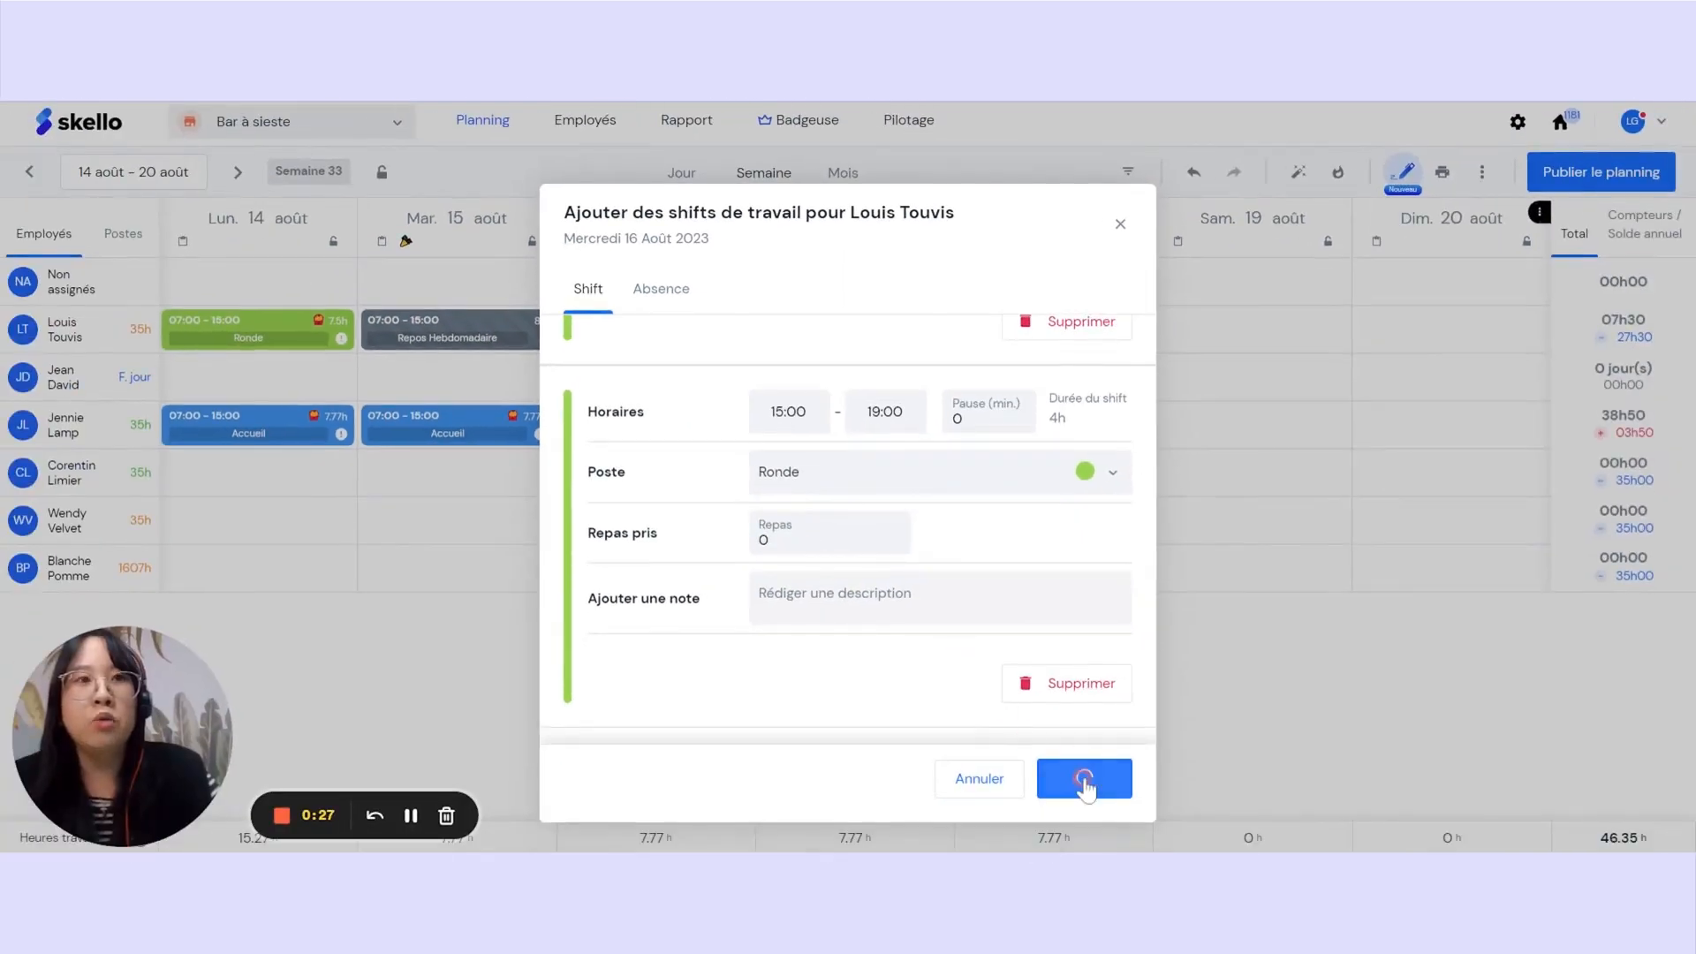
pyautogui.click(1085, 777)
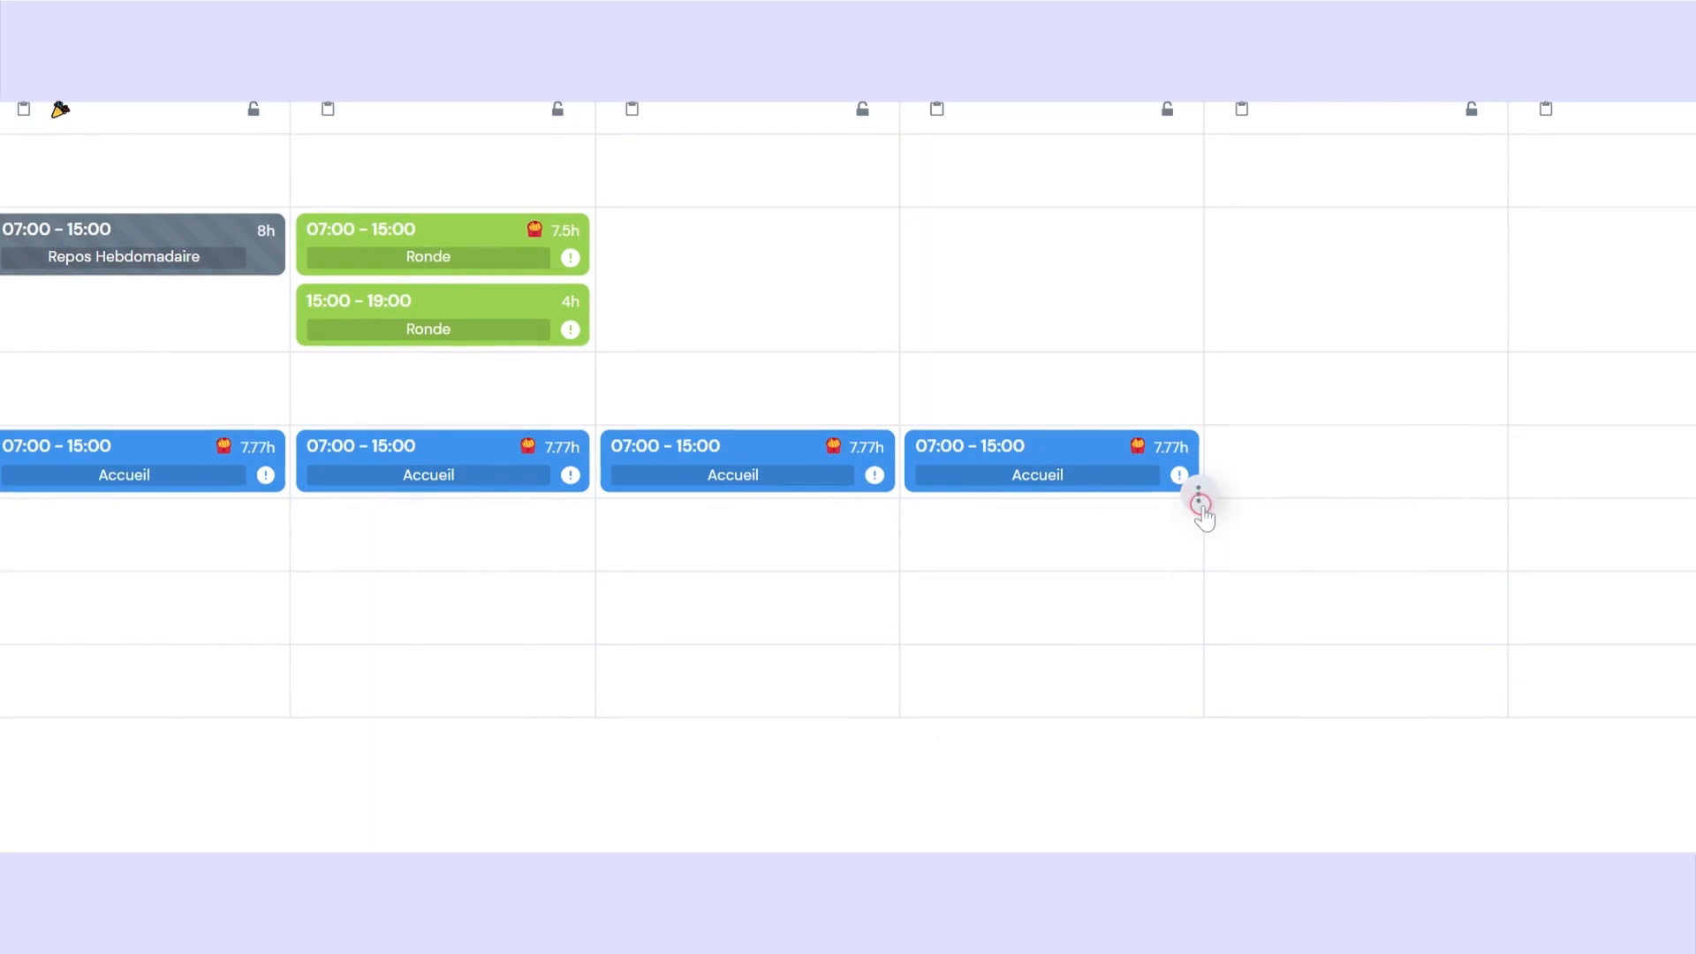
# Start adding another shift beside the Accueil shift on Friday 18 August, and delete that existing Accueil shift
pyautogui.click(1198, 501)
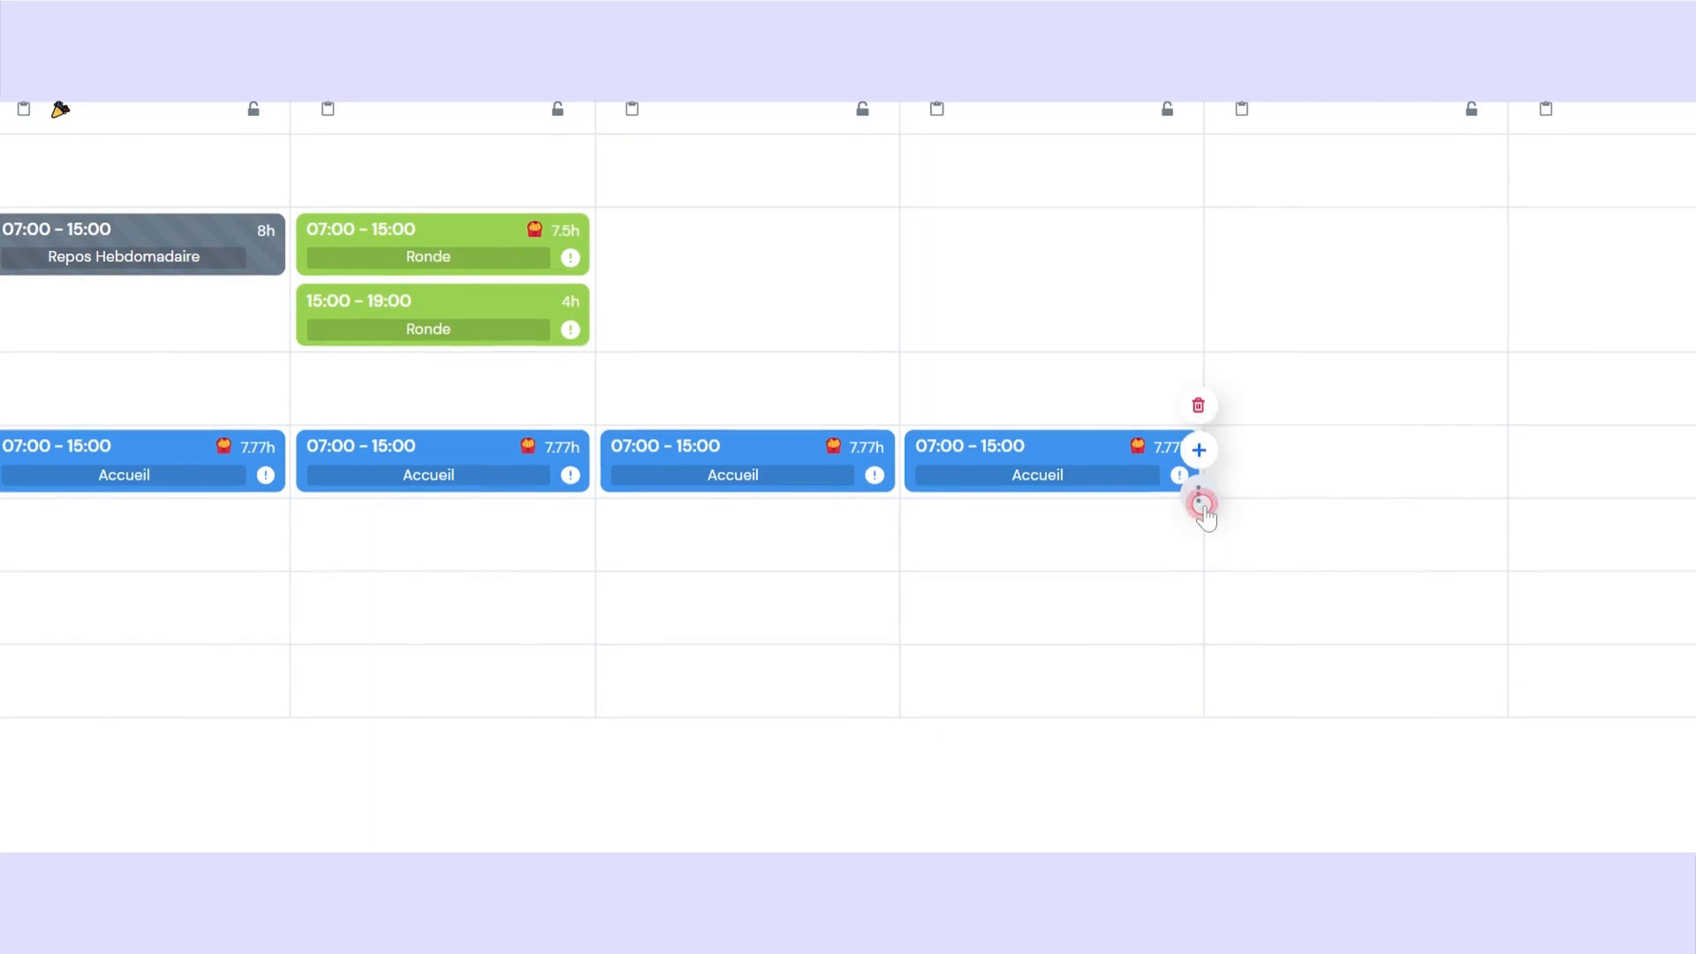
pyautogui.click(1199, 452)
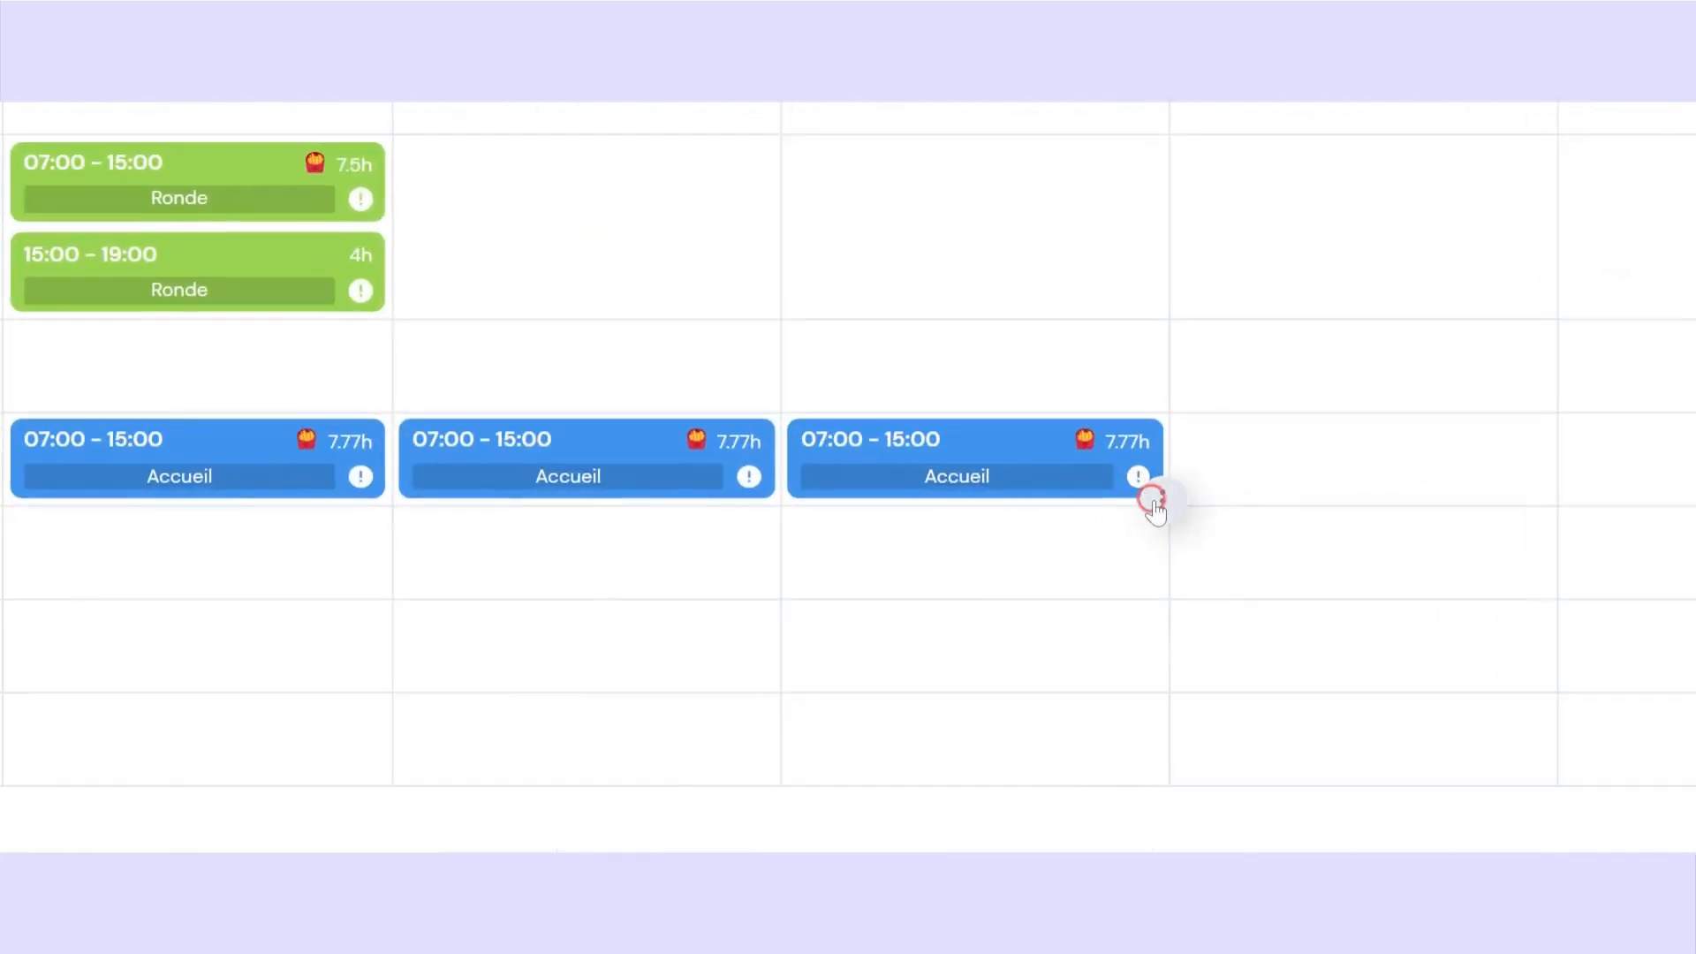
pyautogui.click(1152, 495)
pyautogui.click(1161, 389)
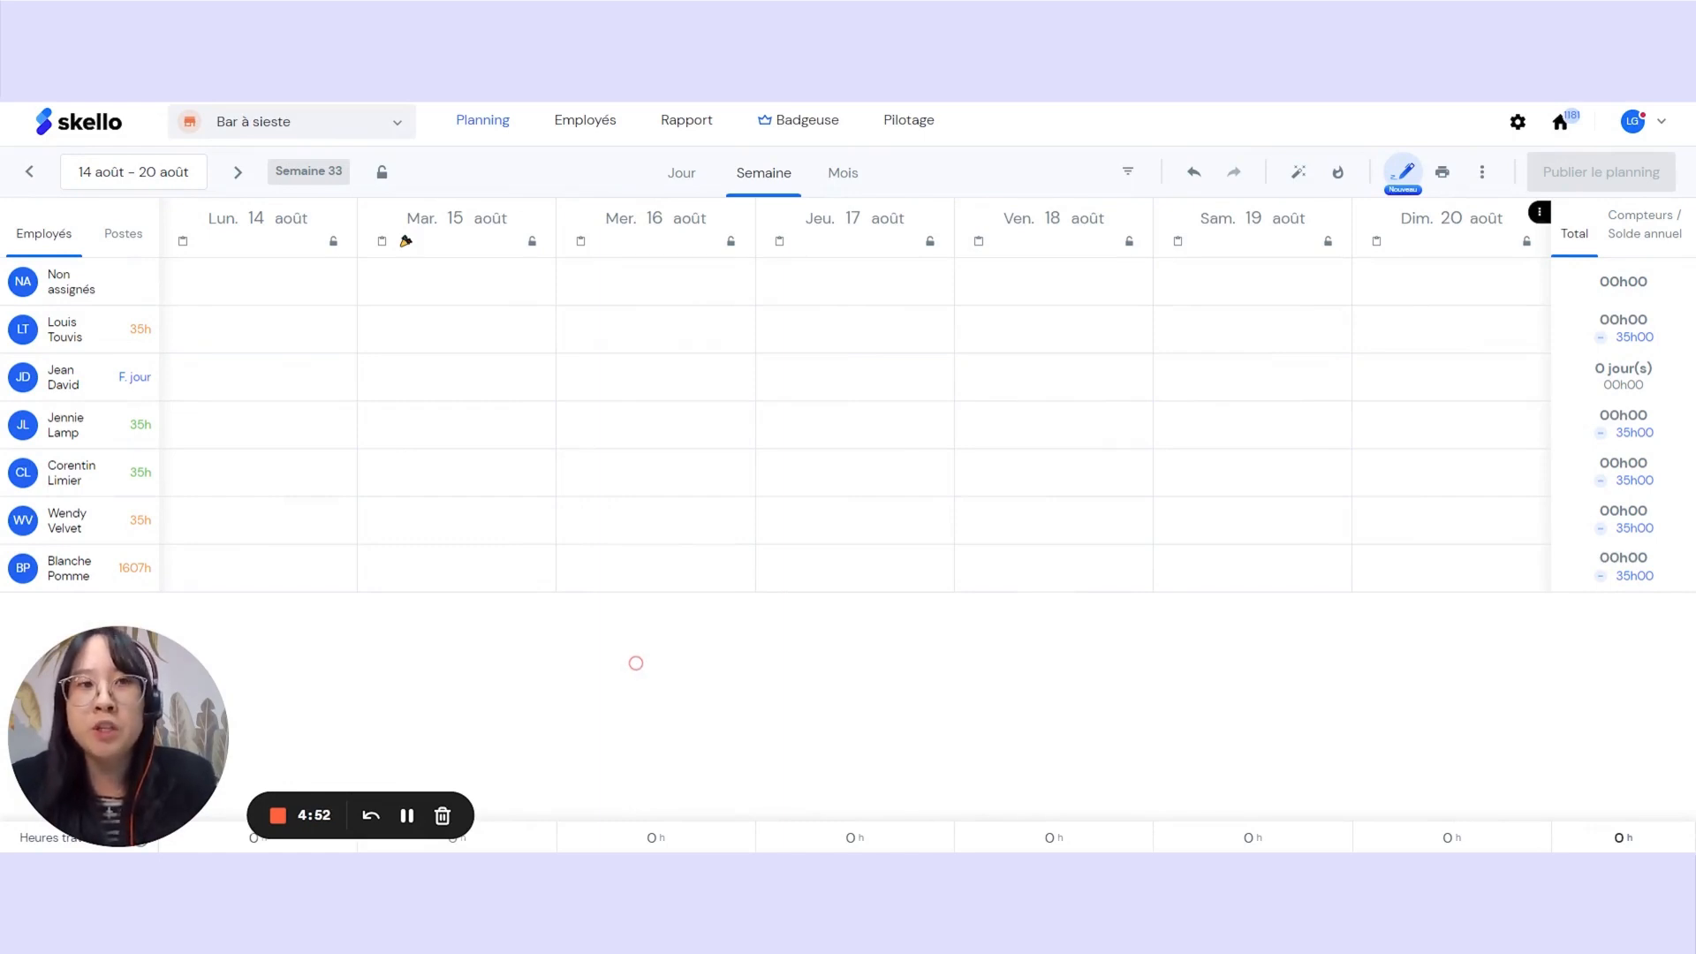
pyautogui.moveTo(1103, 561)
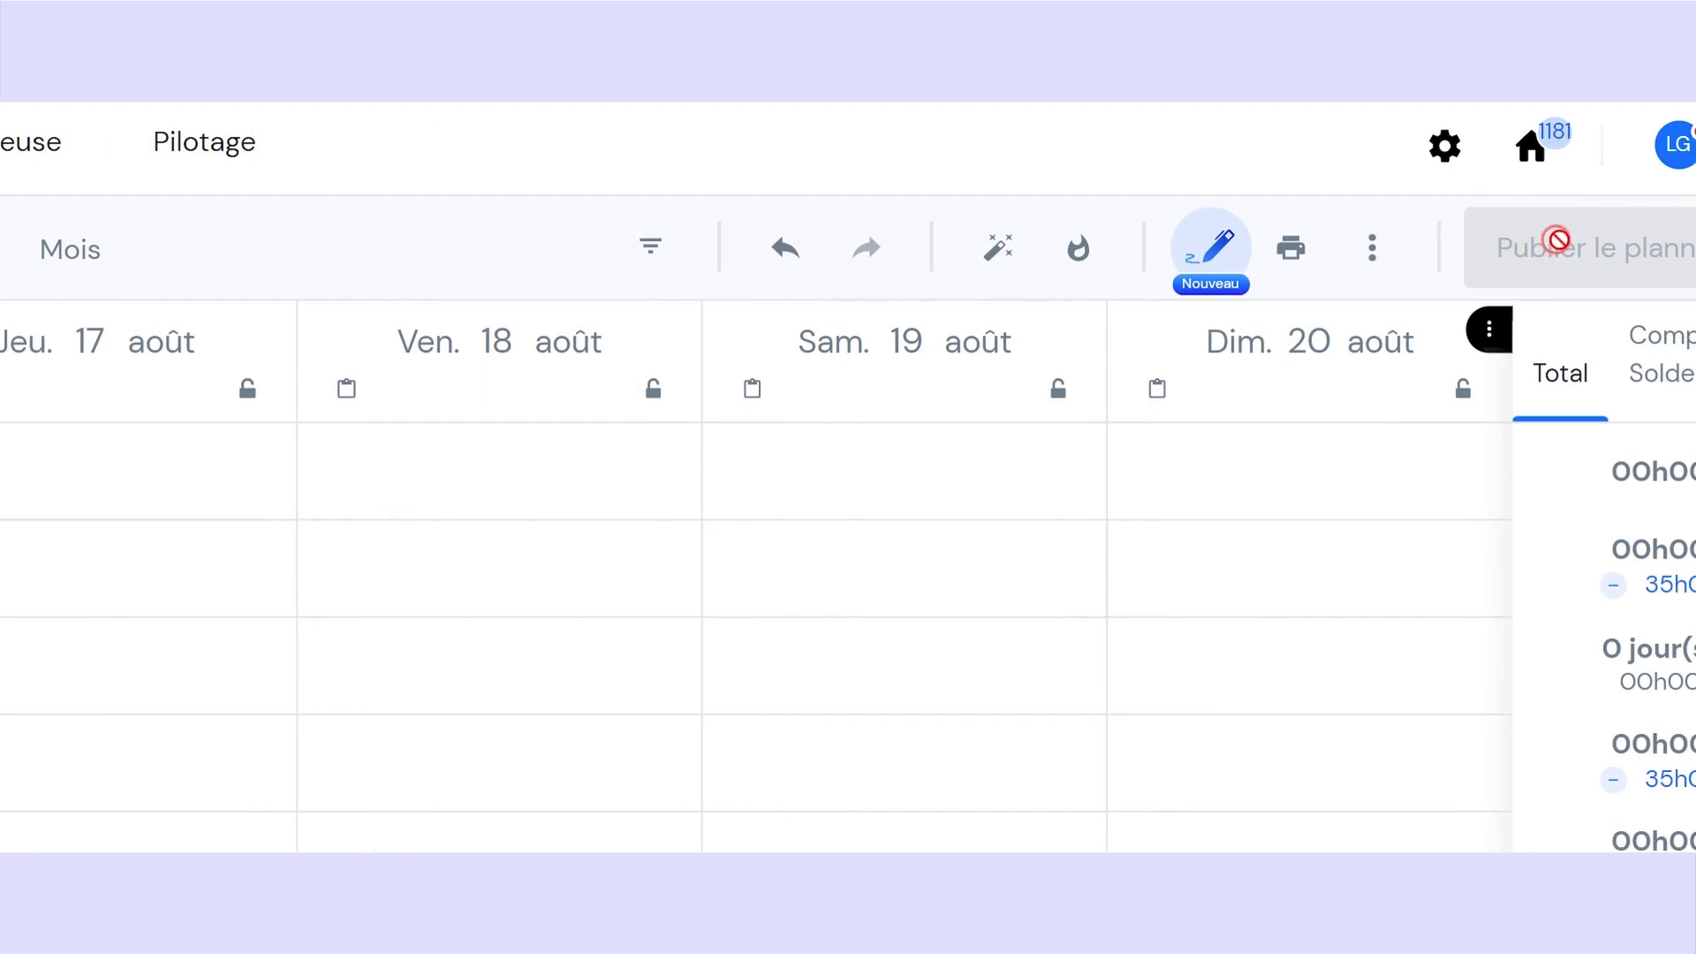
pyautogui.click(1372, 249)
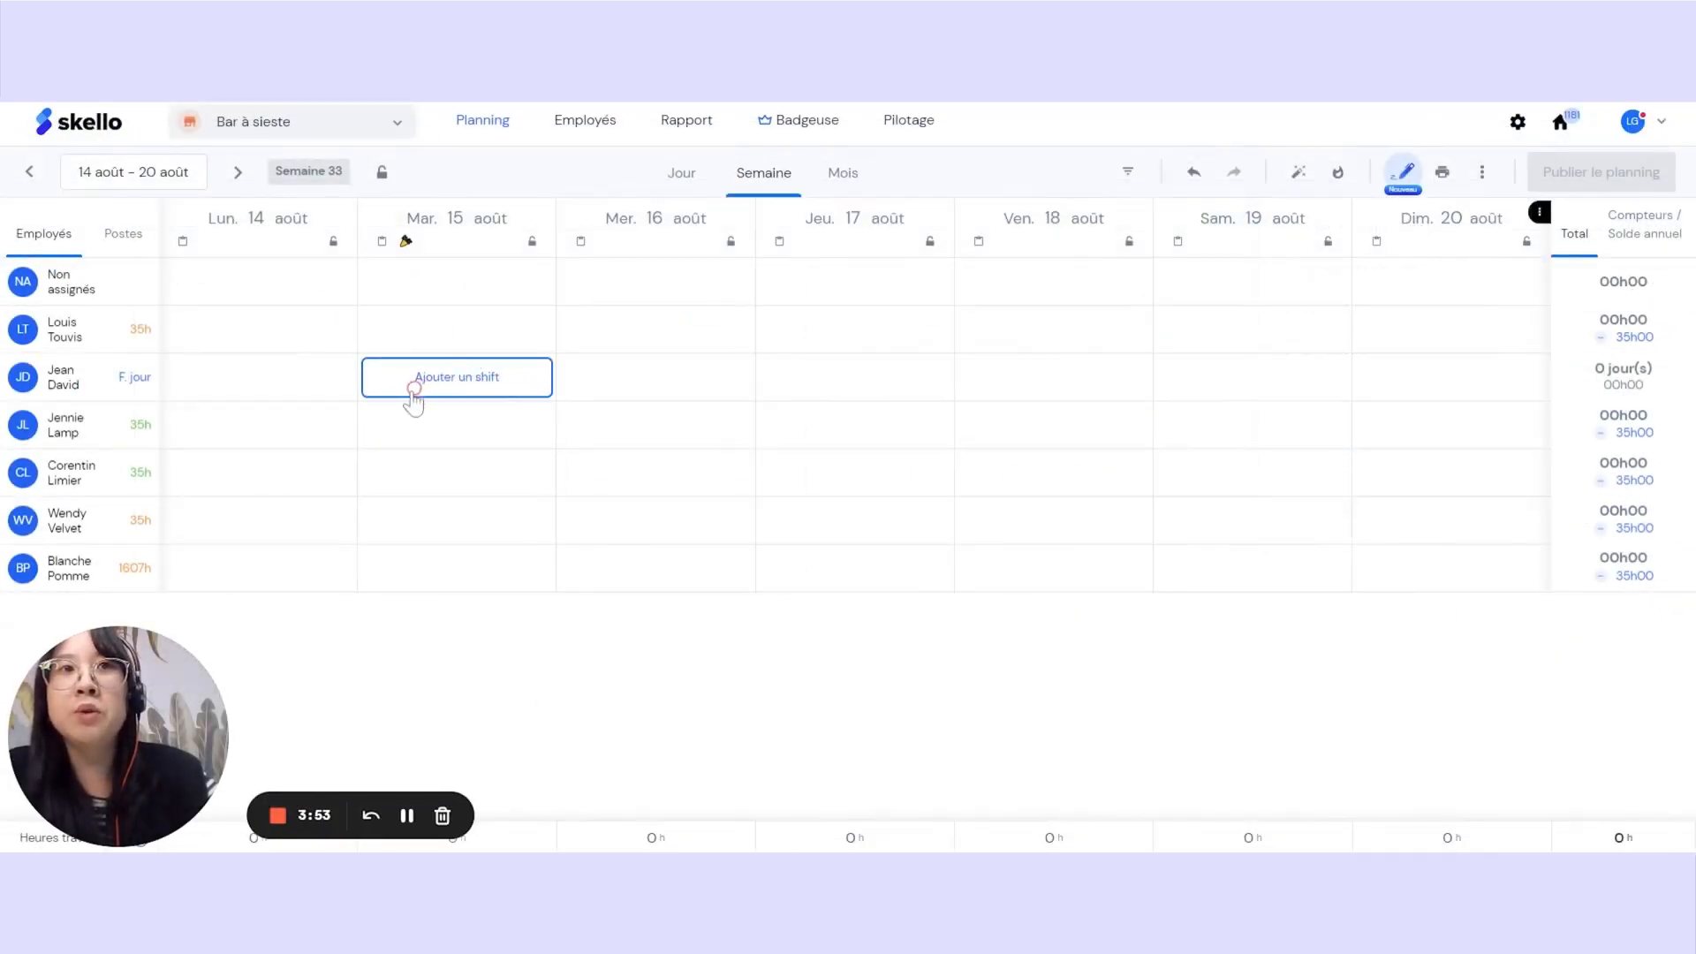
# Create a Ronde shift from 07:00 to 15:00 for the first named employee on Monday 14 August, repeated through Friday
pyautogui.click(258, 325)
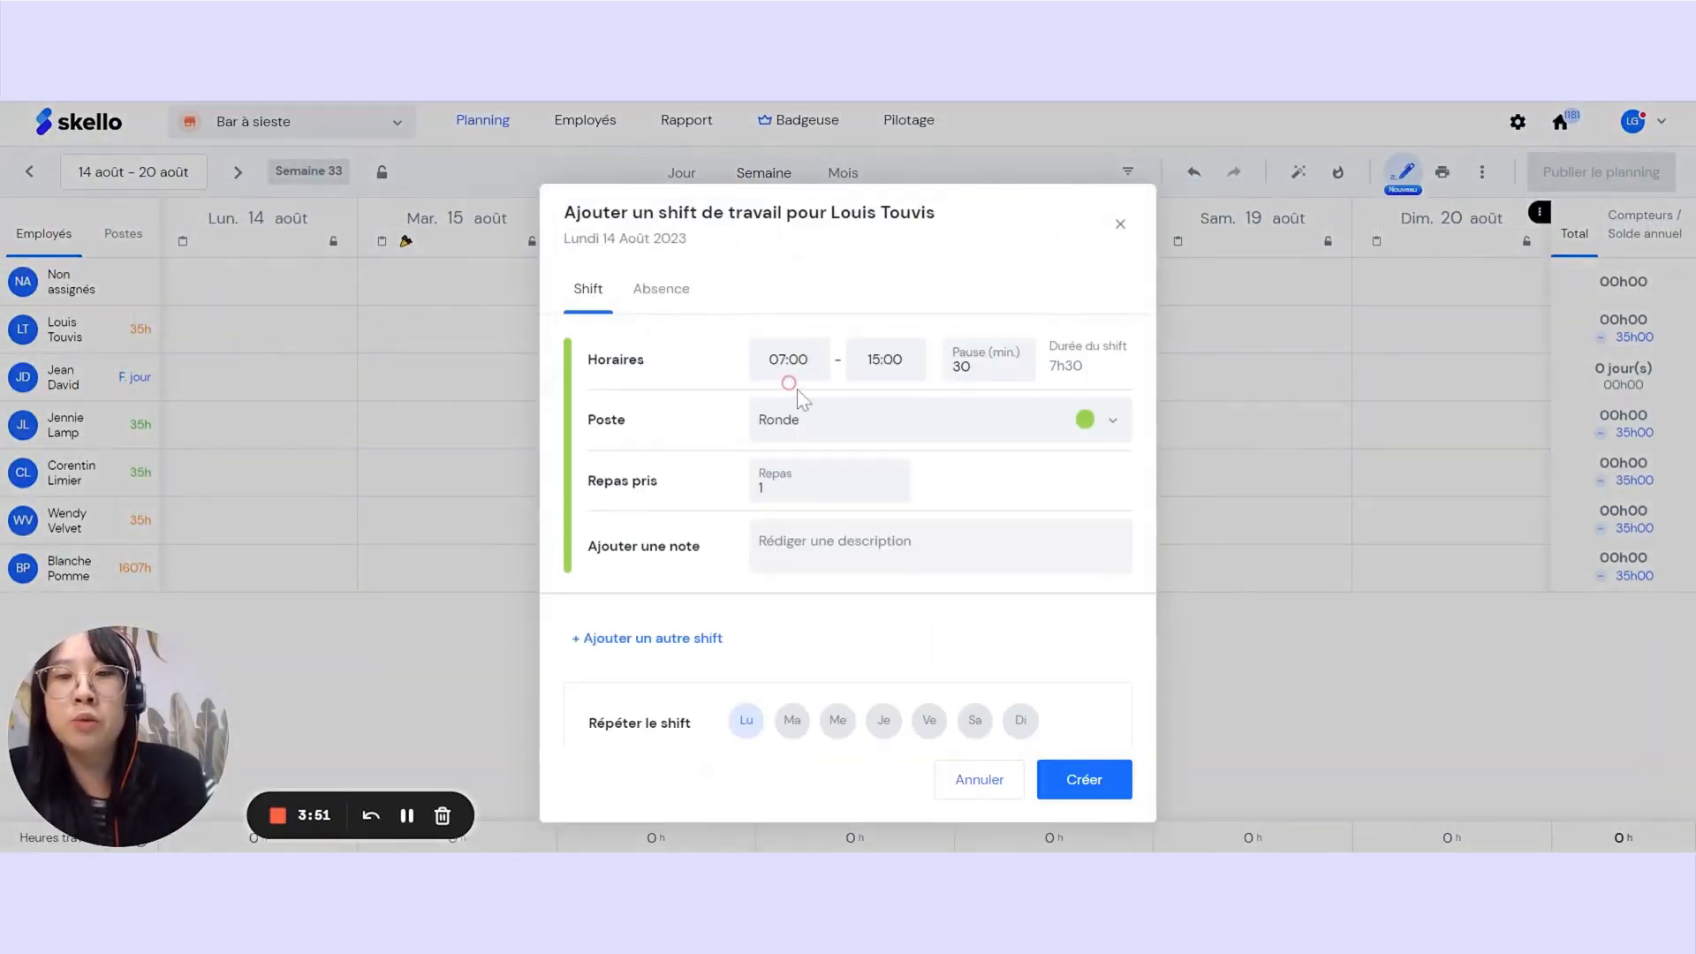
pyautogui.click(792, 720)
pyautogui.click(839, 720)
pyautogui.click(884, 720)
pyautogui.click(929, 720)
pyautogui.click(1085, 779)
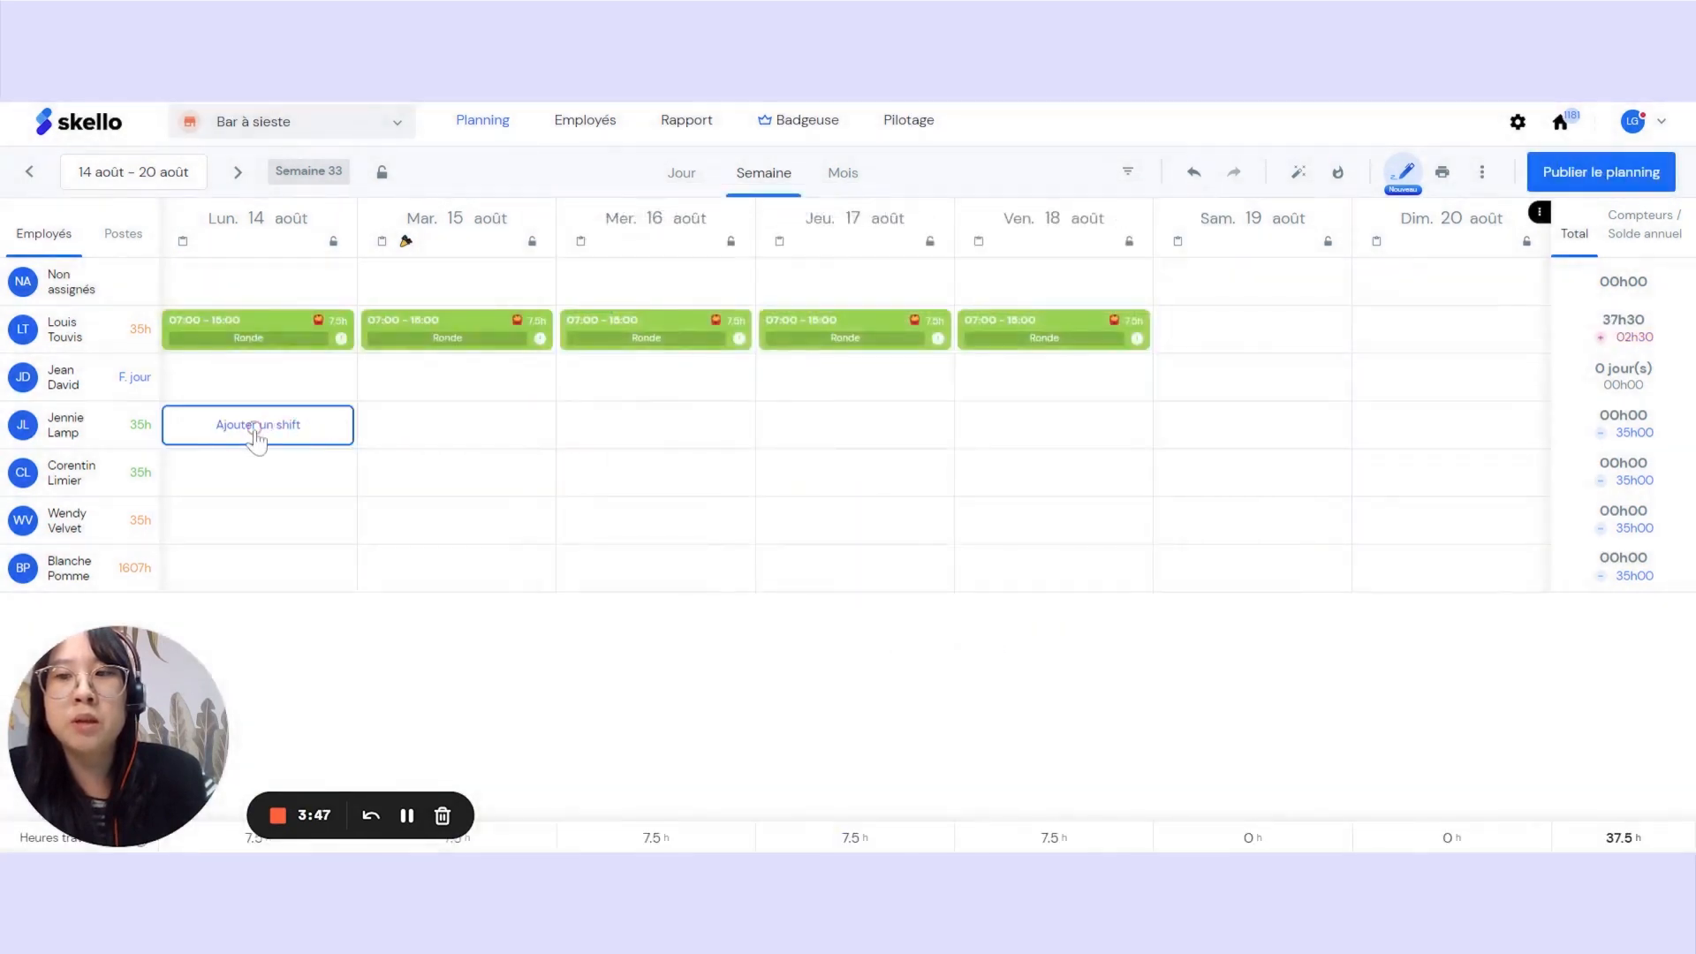
# Create a Manager shift from 07:00 to 15:00 for the third named employee on Monday 14 August, repeated through Friday
pyautogui.click(257, 424)
pyautogui.click(792, 720)
pyautogui.click(839, 720)
pyautogui.click(884, 720)
pyautogui.click(929, 720)
pyautogui.click(1060, 779)
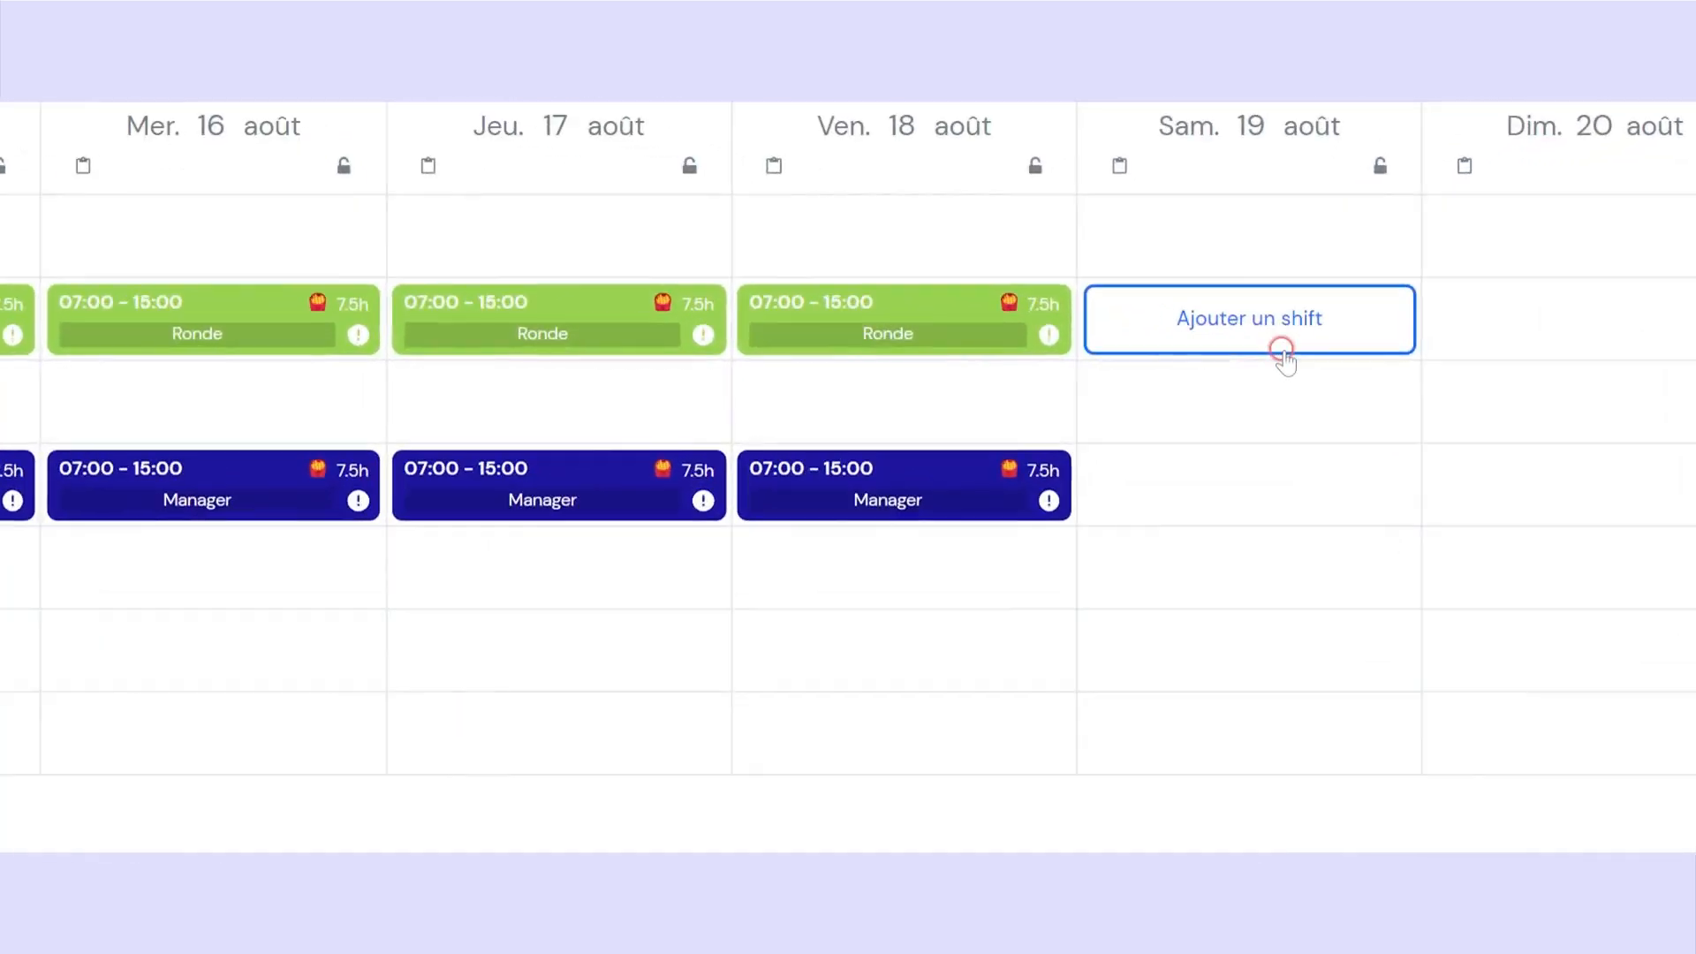
# Save the current week's planning as a template named "Semaine type"
pyautogui.click(1351, 227)
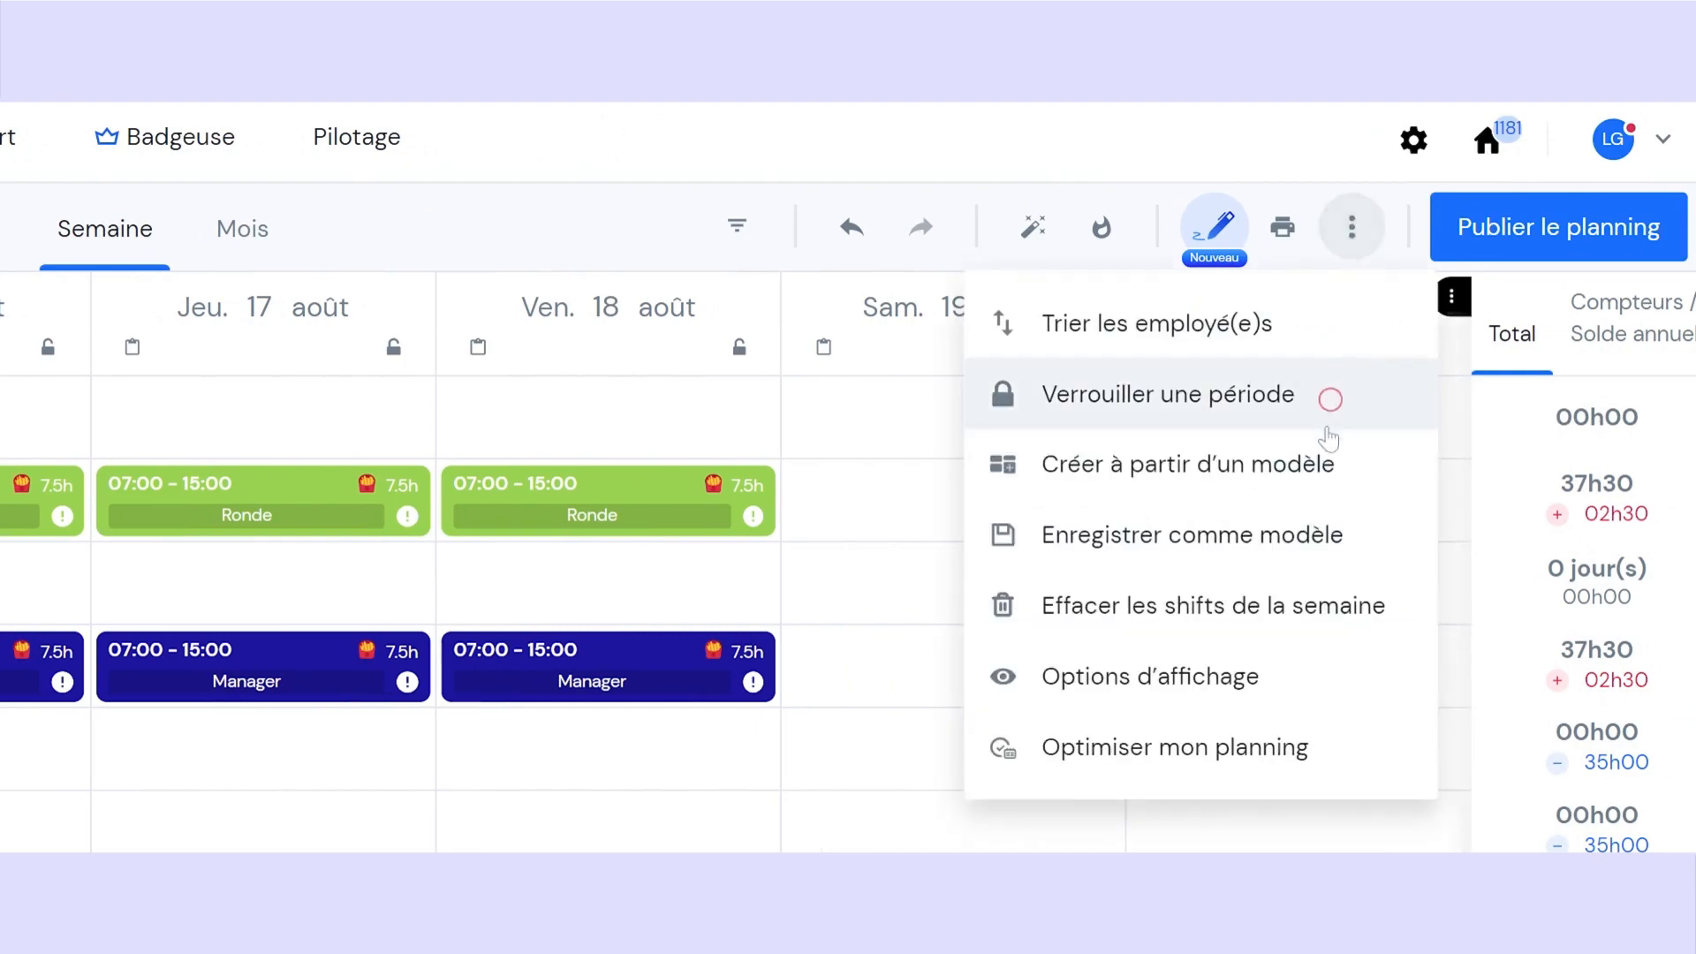
pyautogui.click(1238, 535)
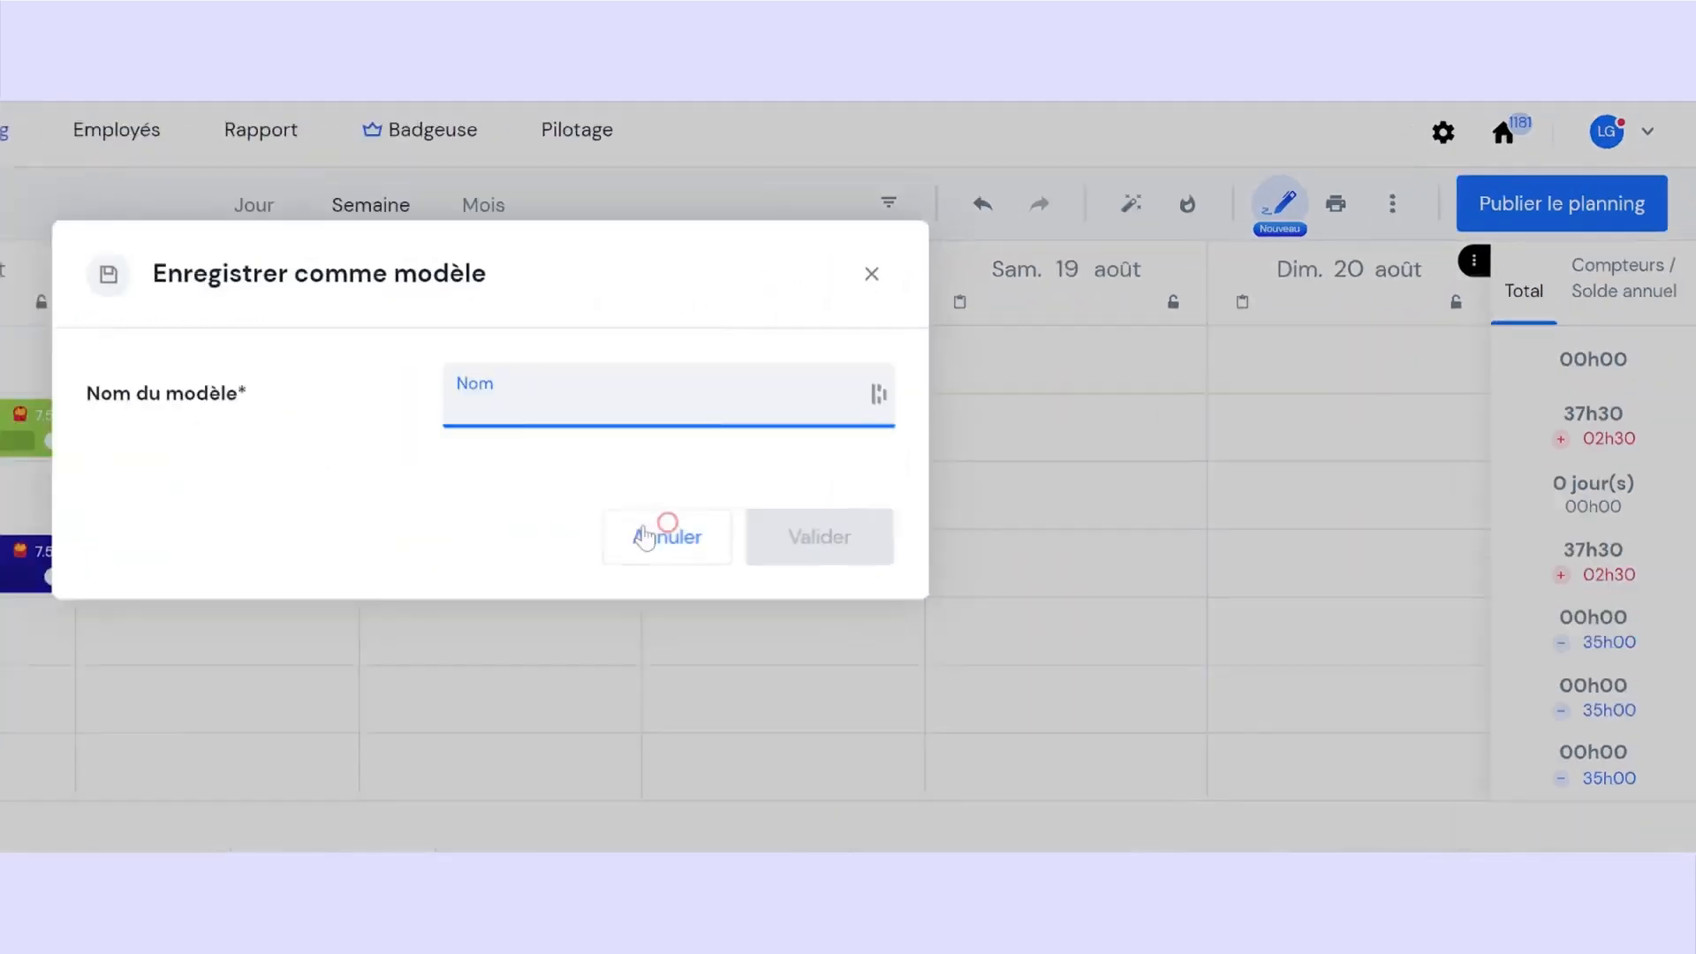
pyautogui.write('Semaine type')
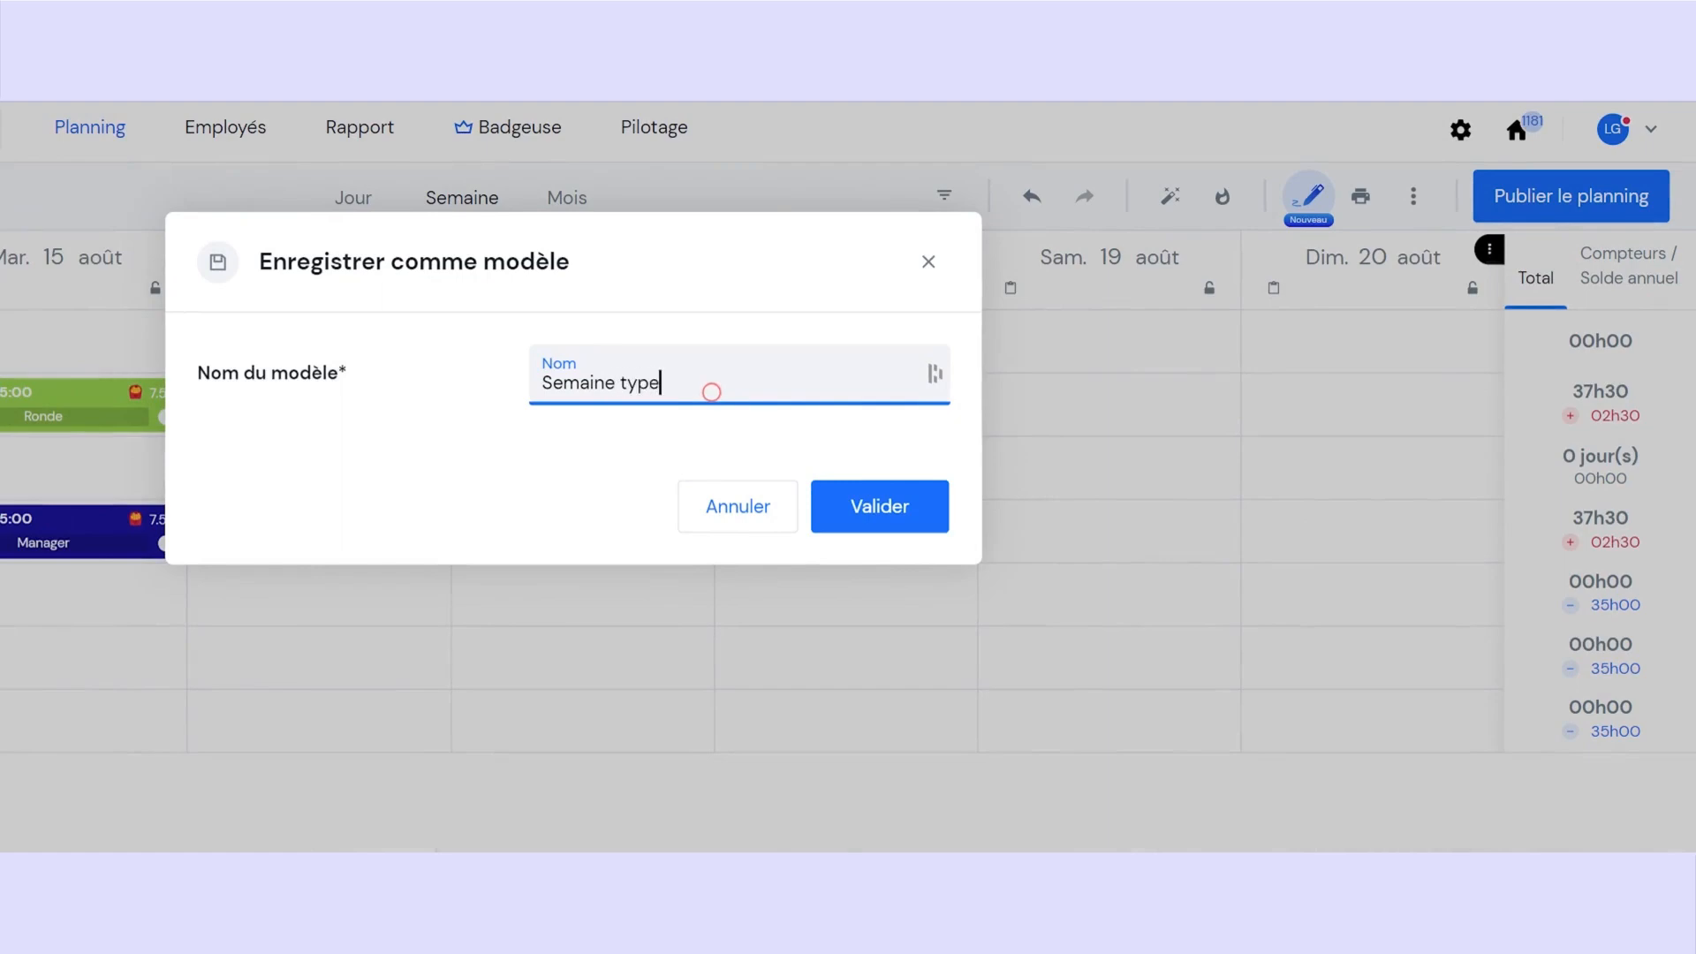
pyautogui.click(848, 507)
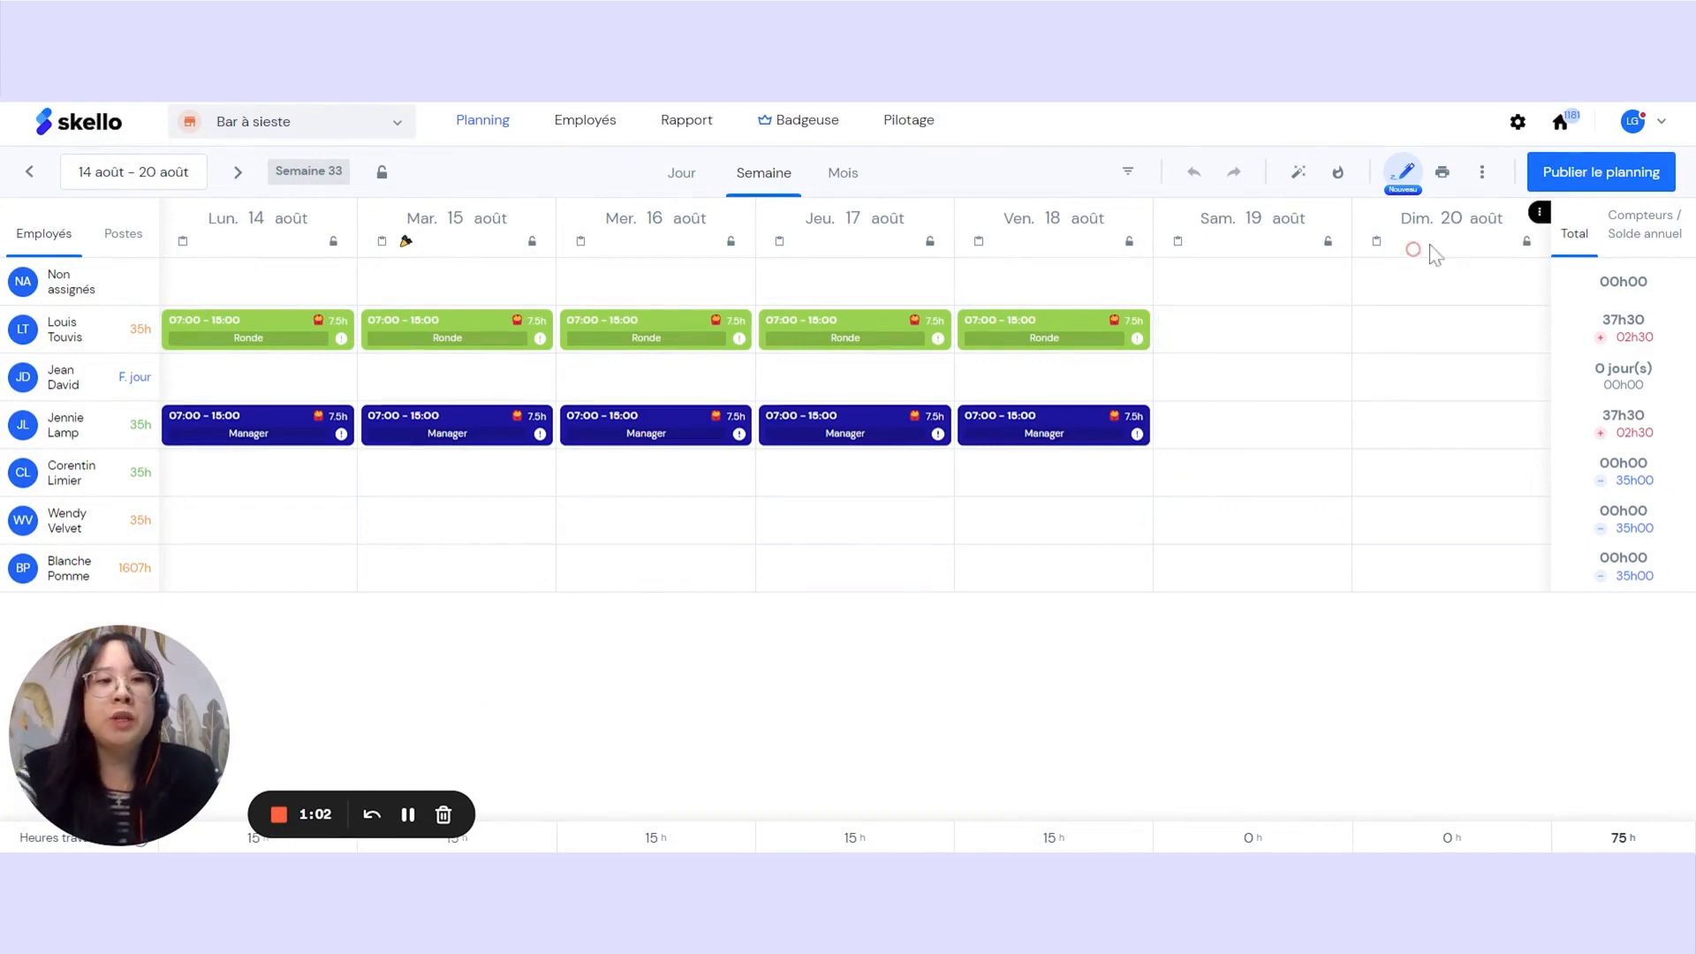
# Start creating a planning from a saved template and choose "Semaine type" as the template
pyautogui.click(1484, 177)
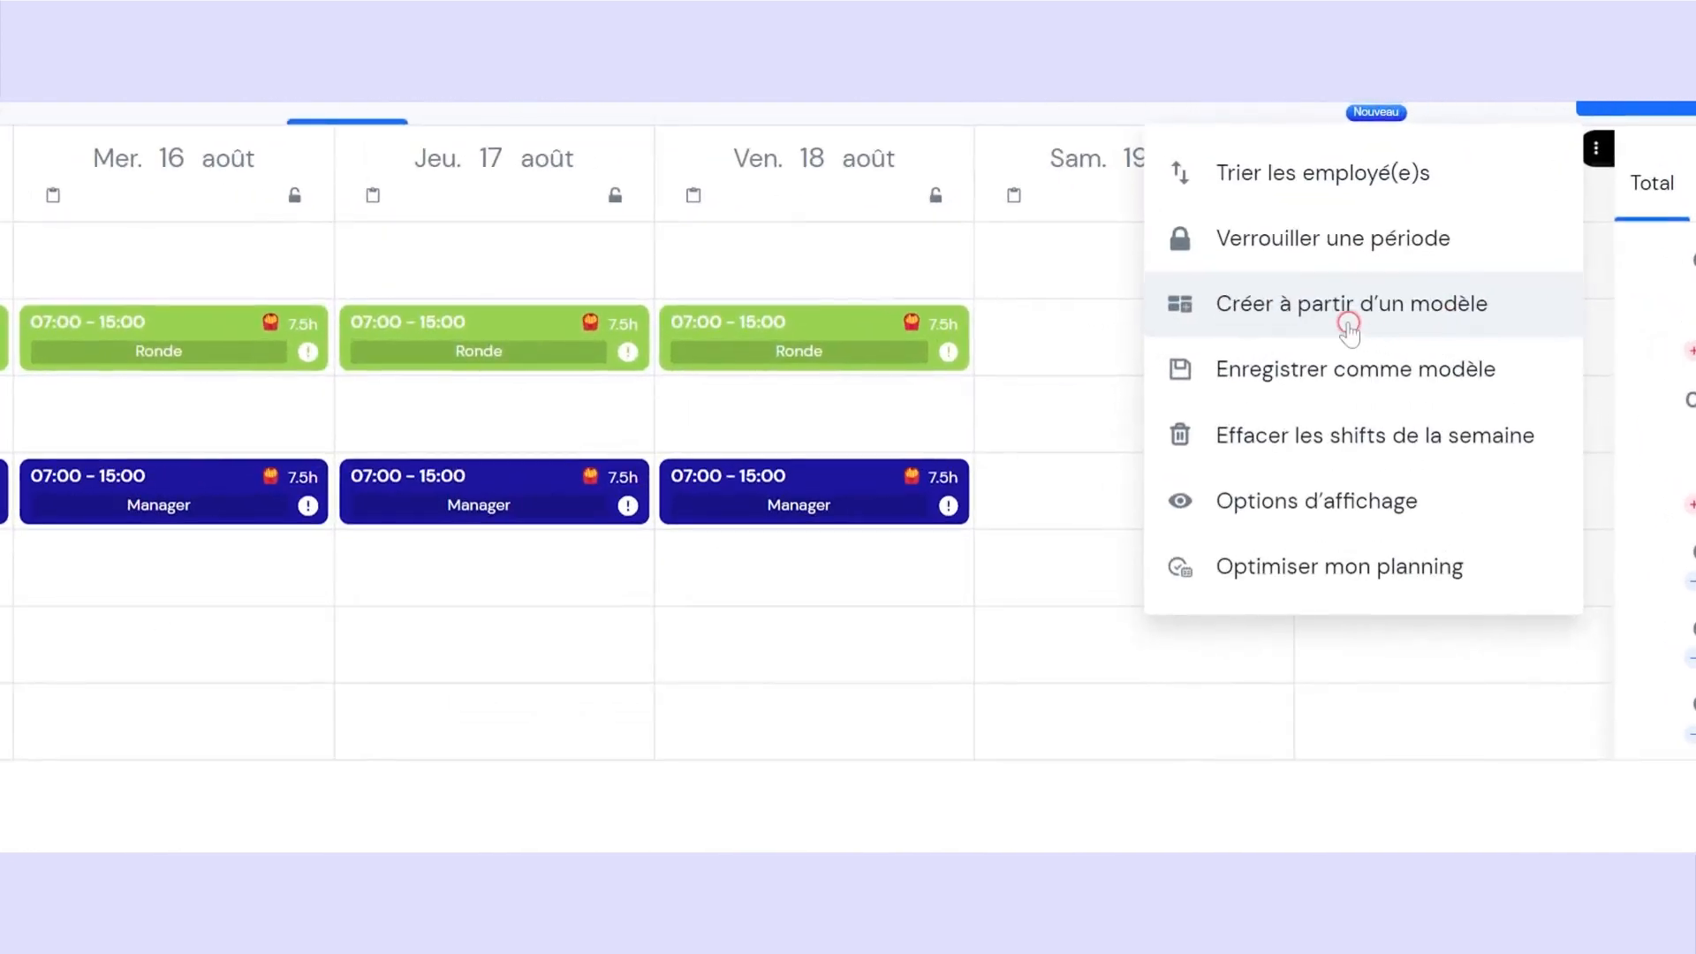
pyautogui.click(1347, 323)
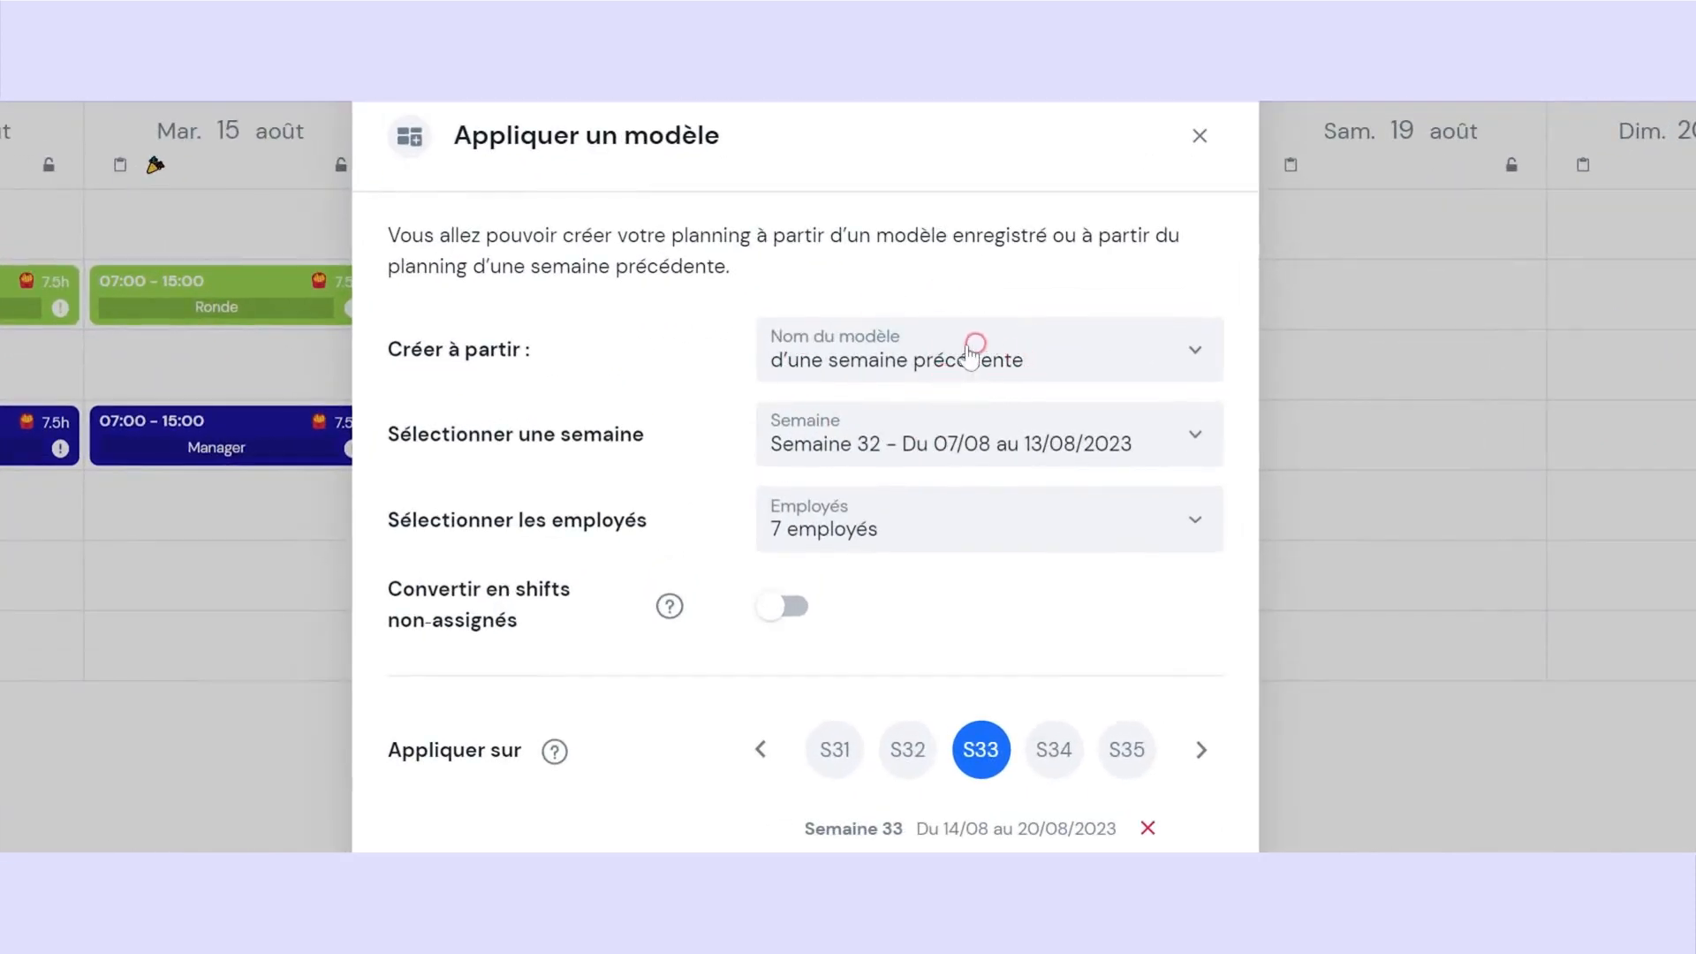
pyautogui.click(982, 352)
pyautogui.click(944, 416)
pyautogui.click(946, 439)
pyautogui.click(921, 493)
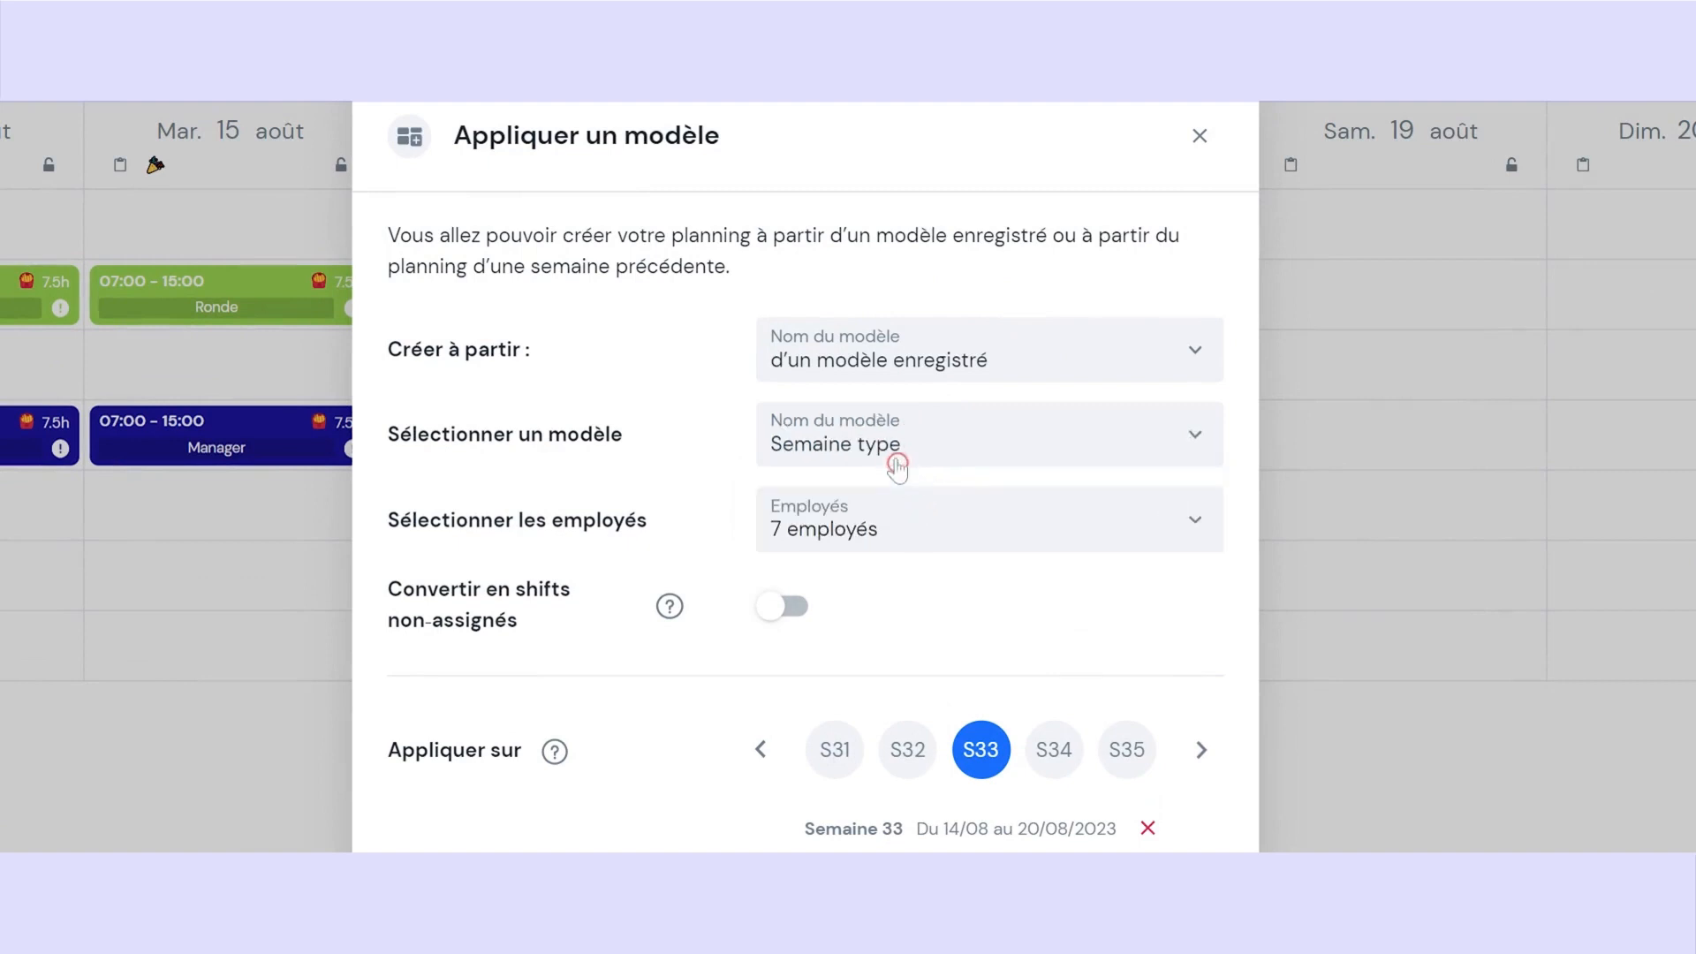
# Examine which teams and employees the template covers, leaving the employee selection as it is
pyautogui.scroll(-1, 905, 553)
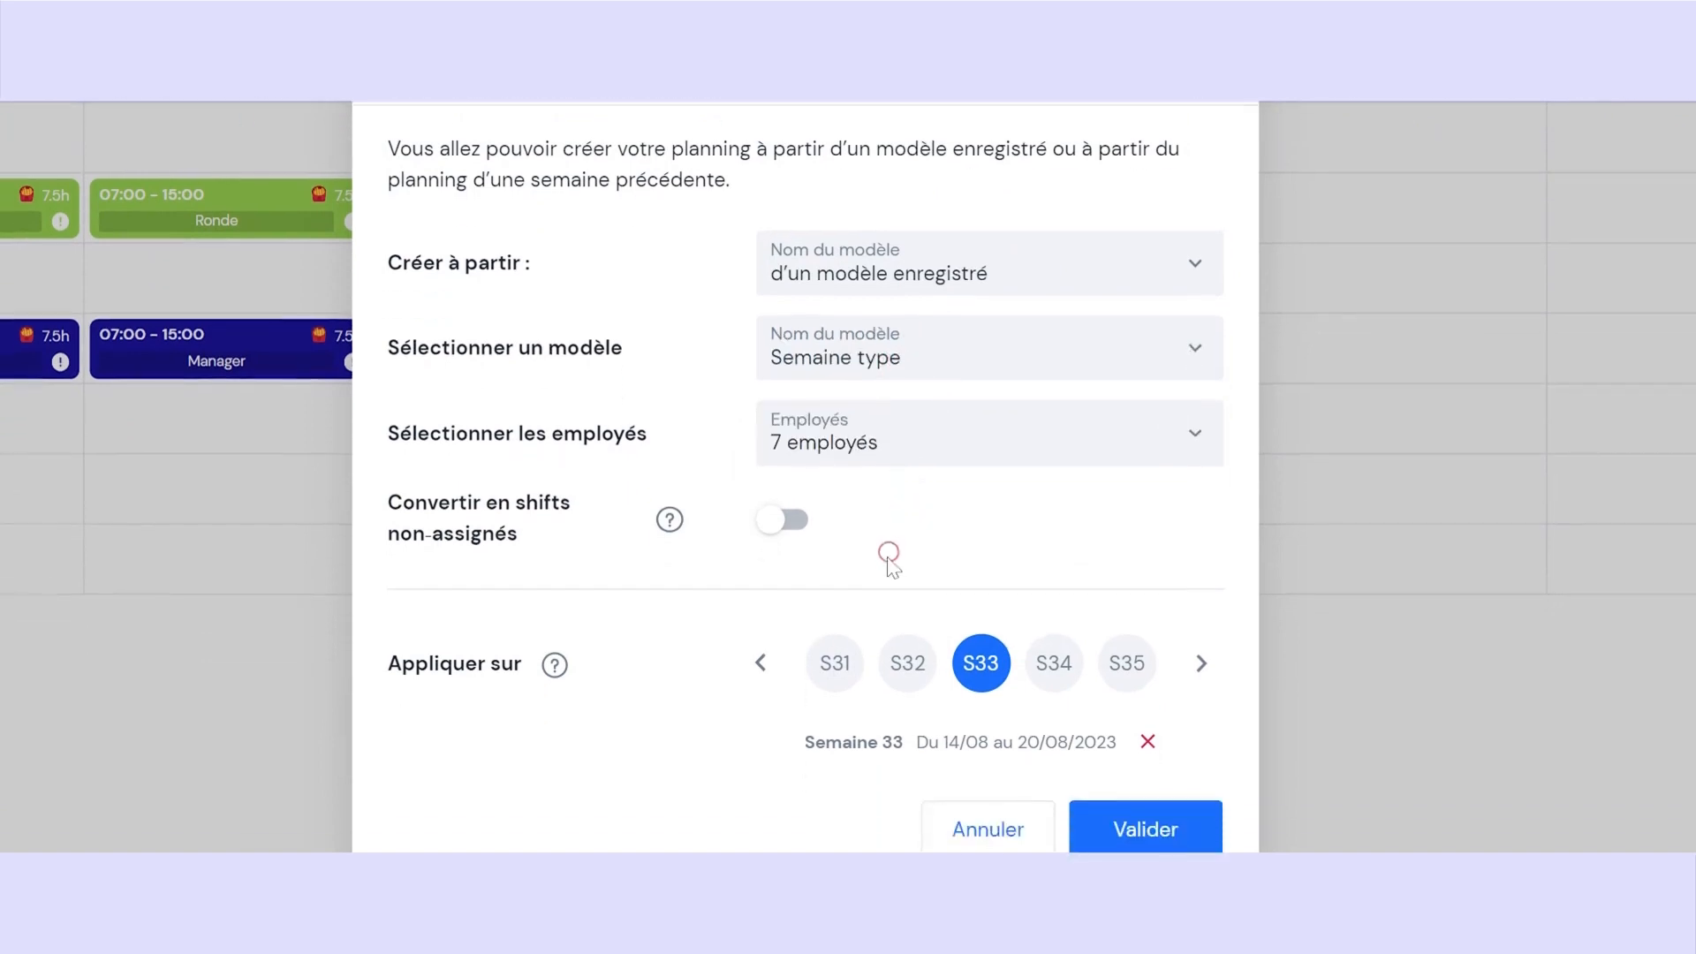
pyautogui.click(842, 429)
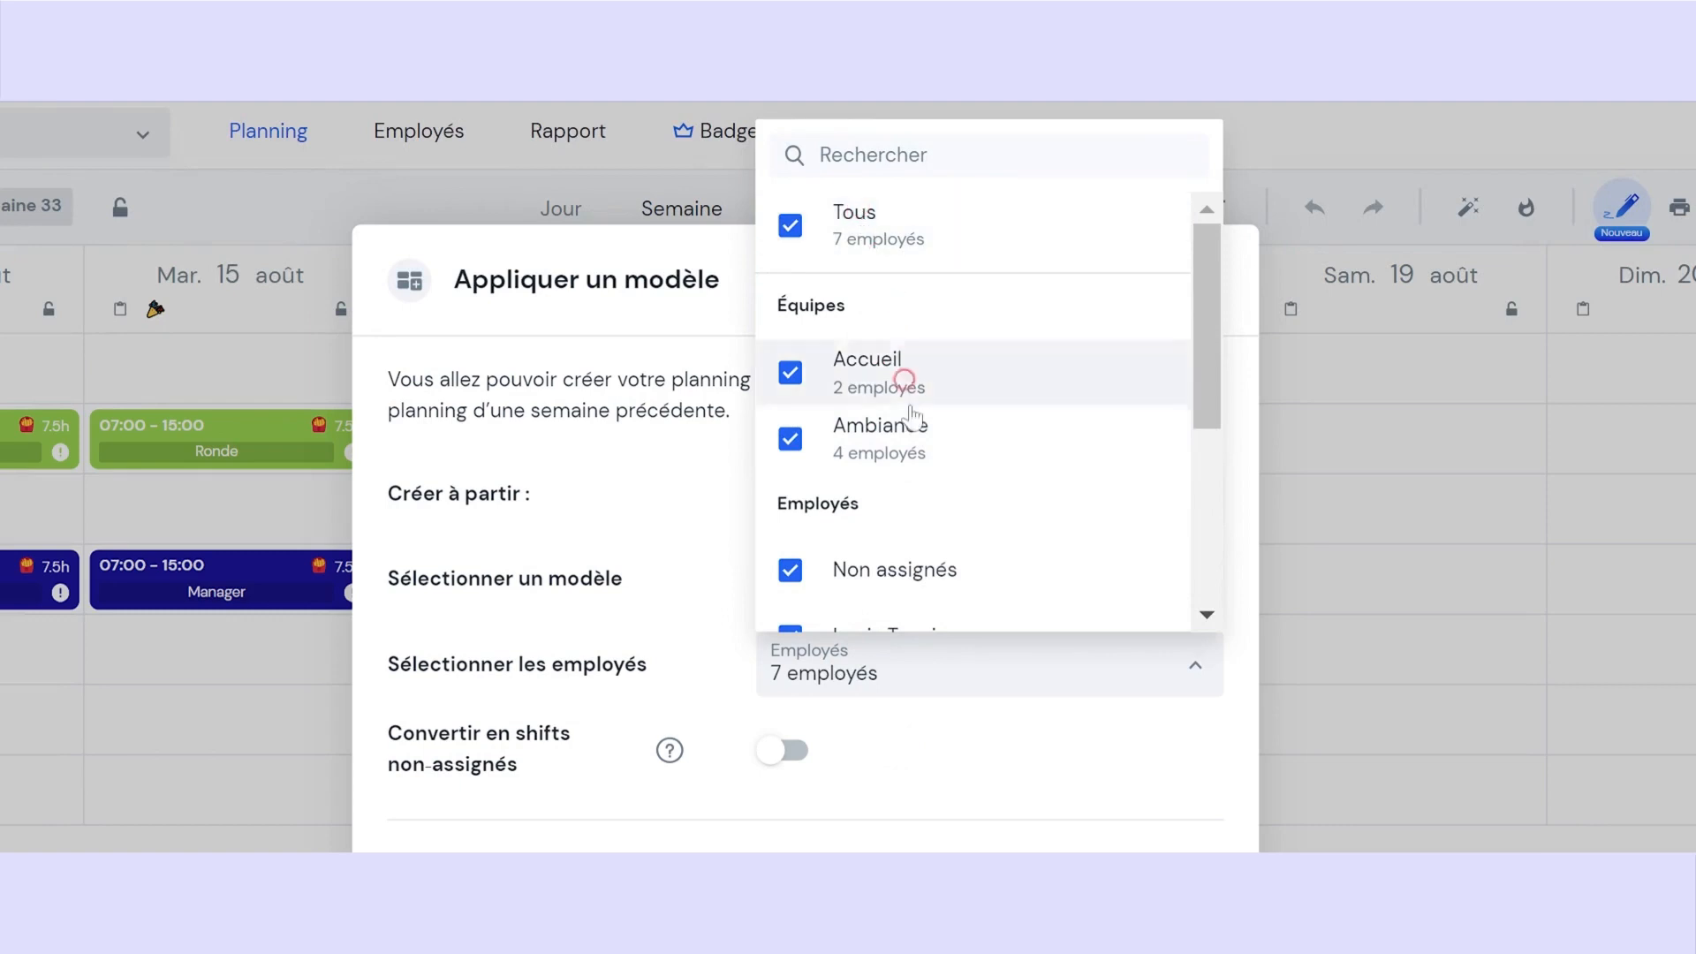
pyautogui.scroll(-1, 965, 720)
pyautogui.click(966, 720)
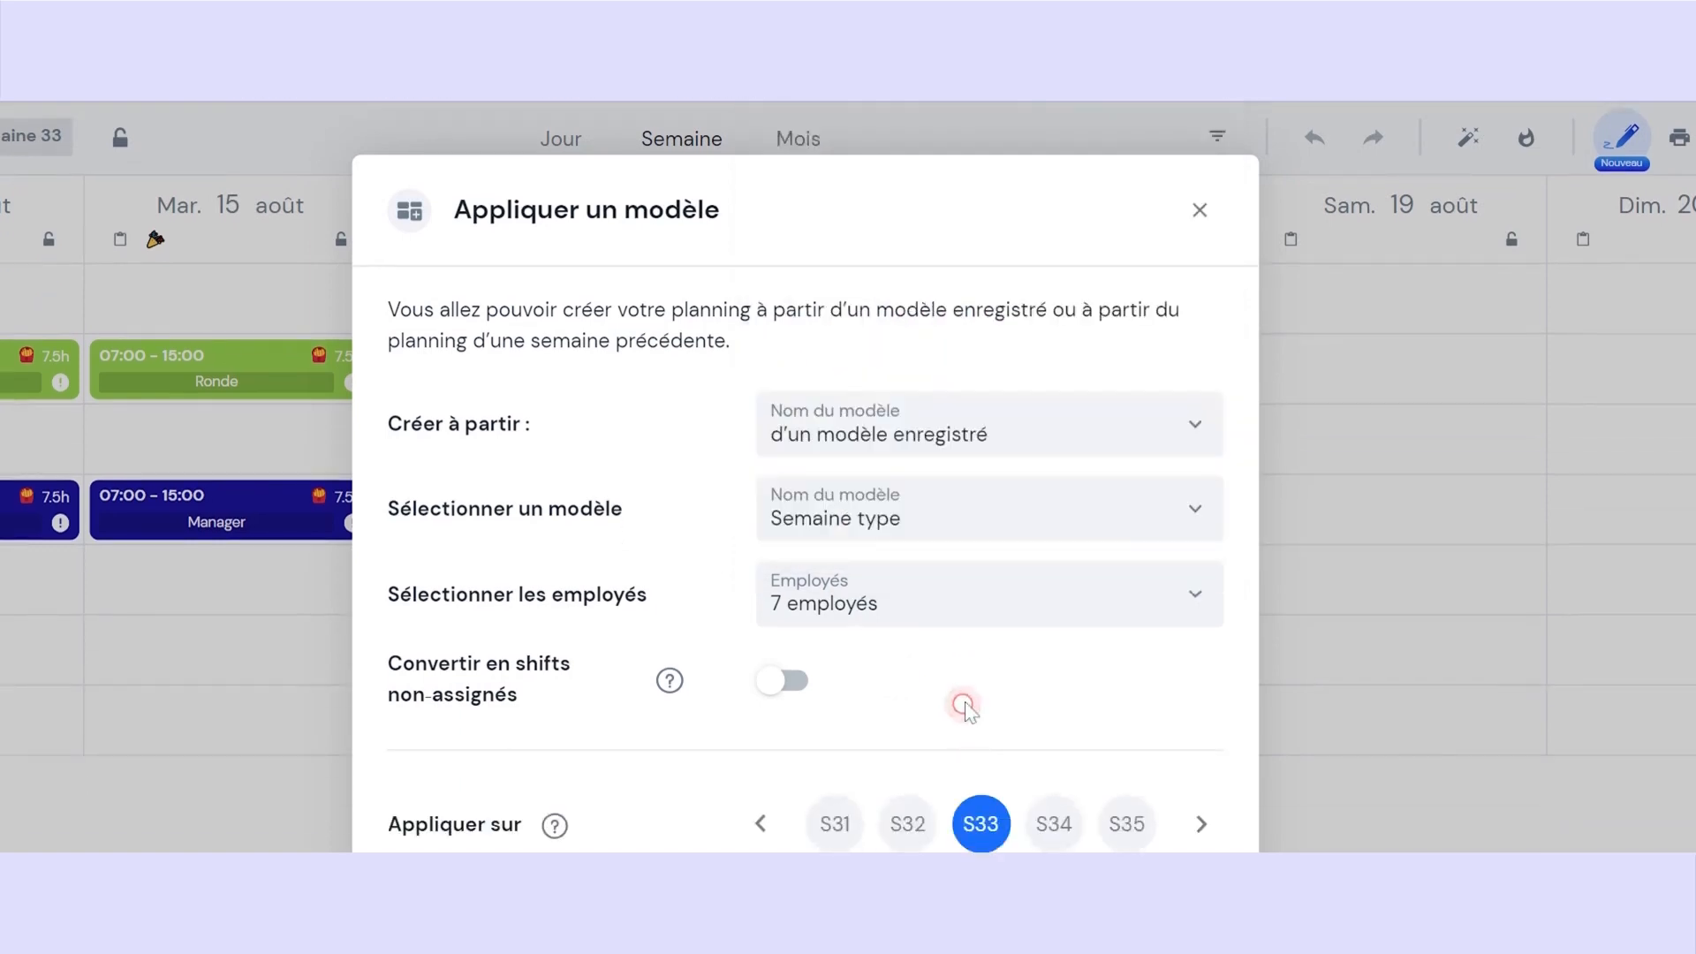
# Apply the "Semaine type" template to weeks S34 and S35 instead of S33, and page through the following weeks
pyautogui.scroll(-3, 963, 707)
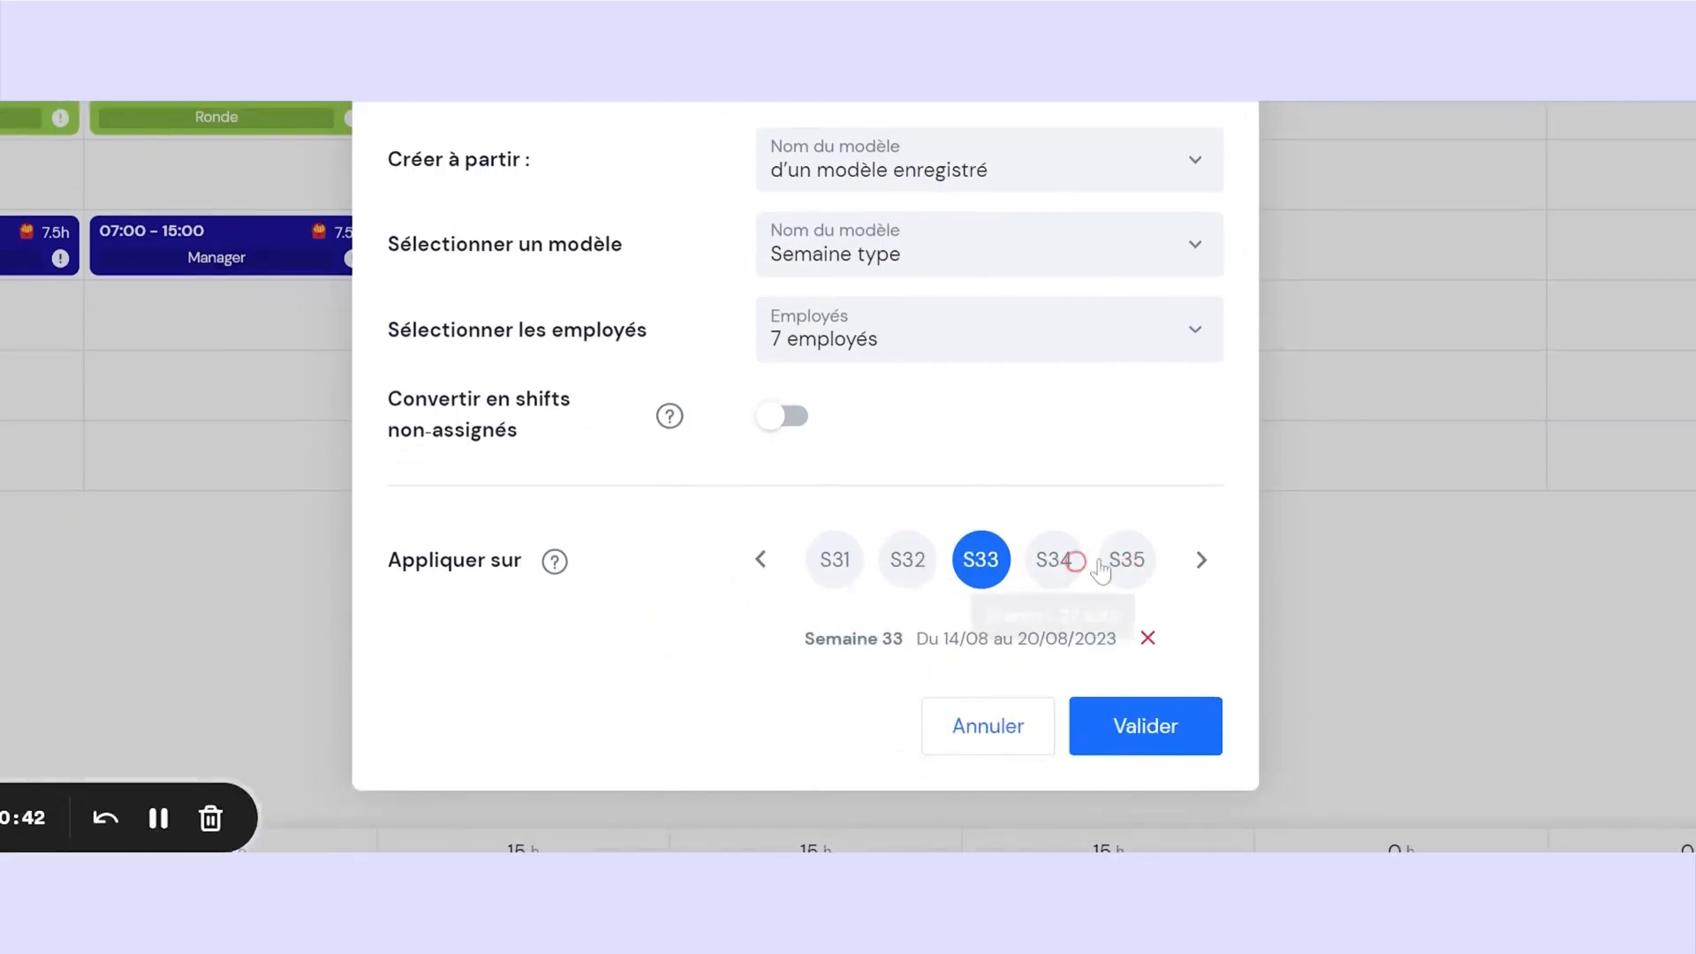
pyautogui.click(994, 571)
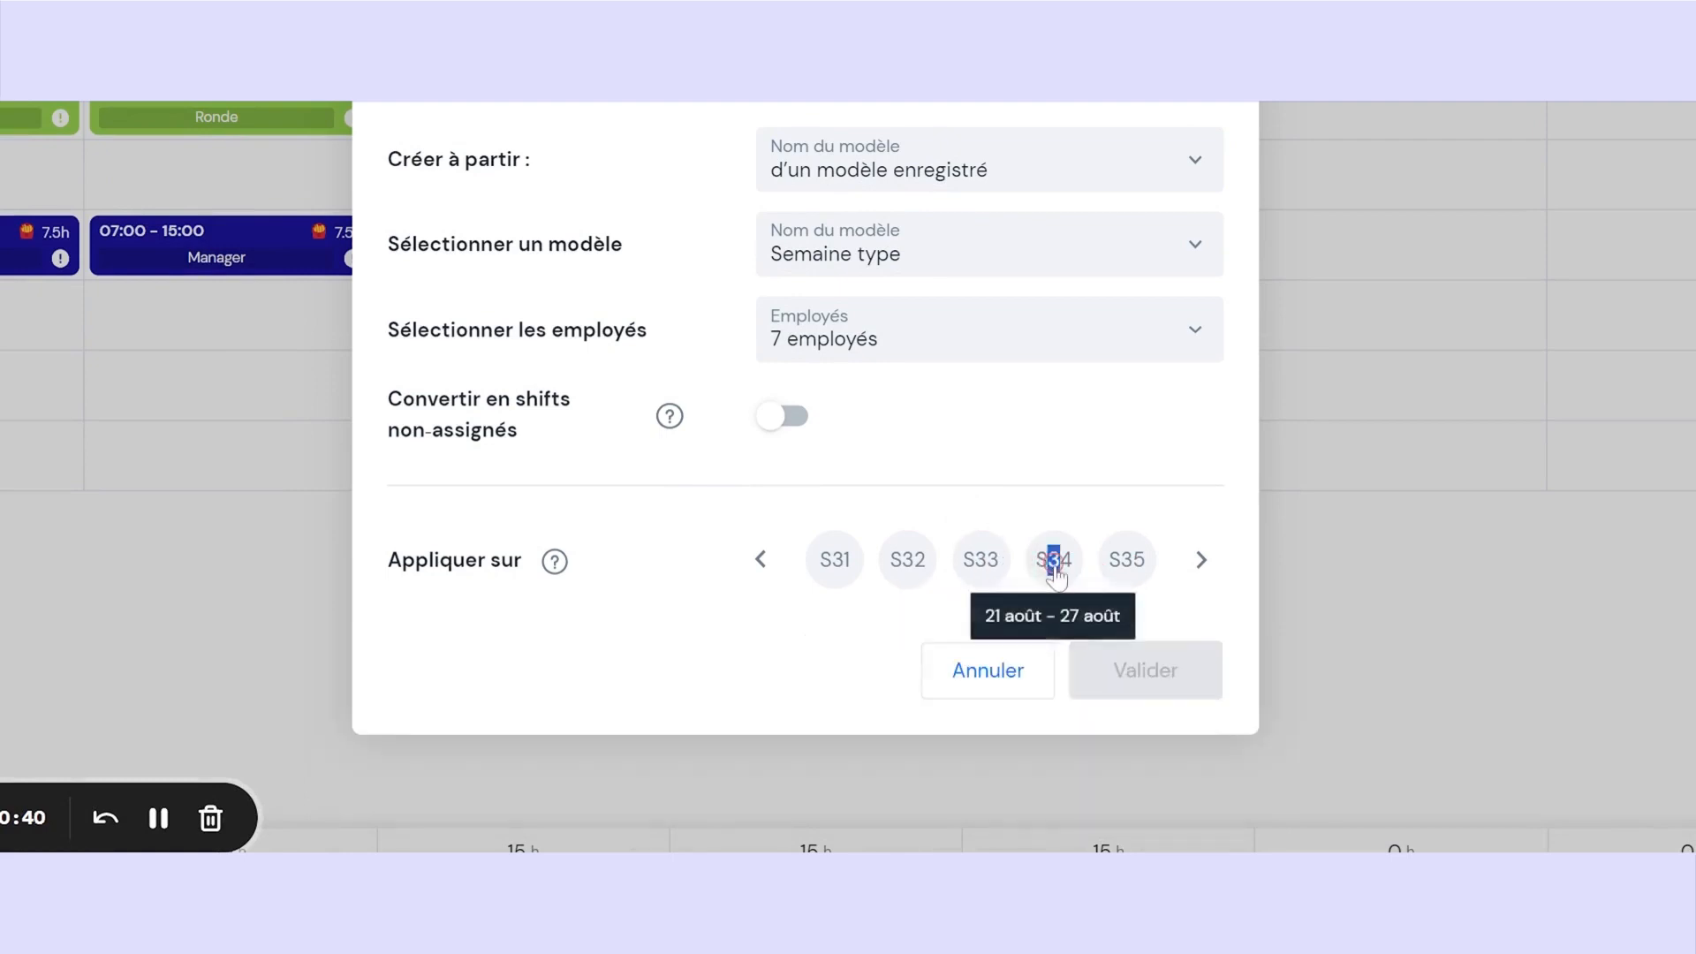
pyautogui.click(1052, 562)
pyautogui.click(1130, 572)
pyautogui.click(1138, 742)
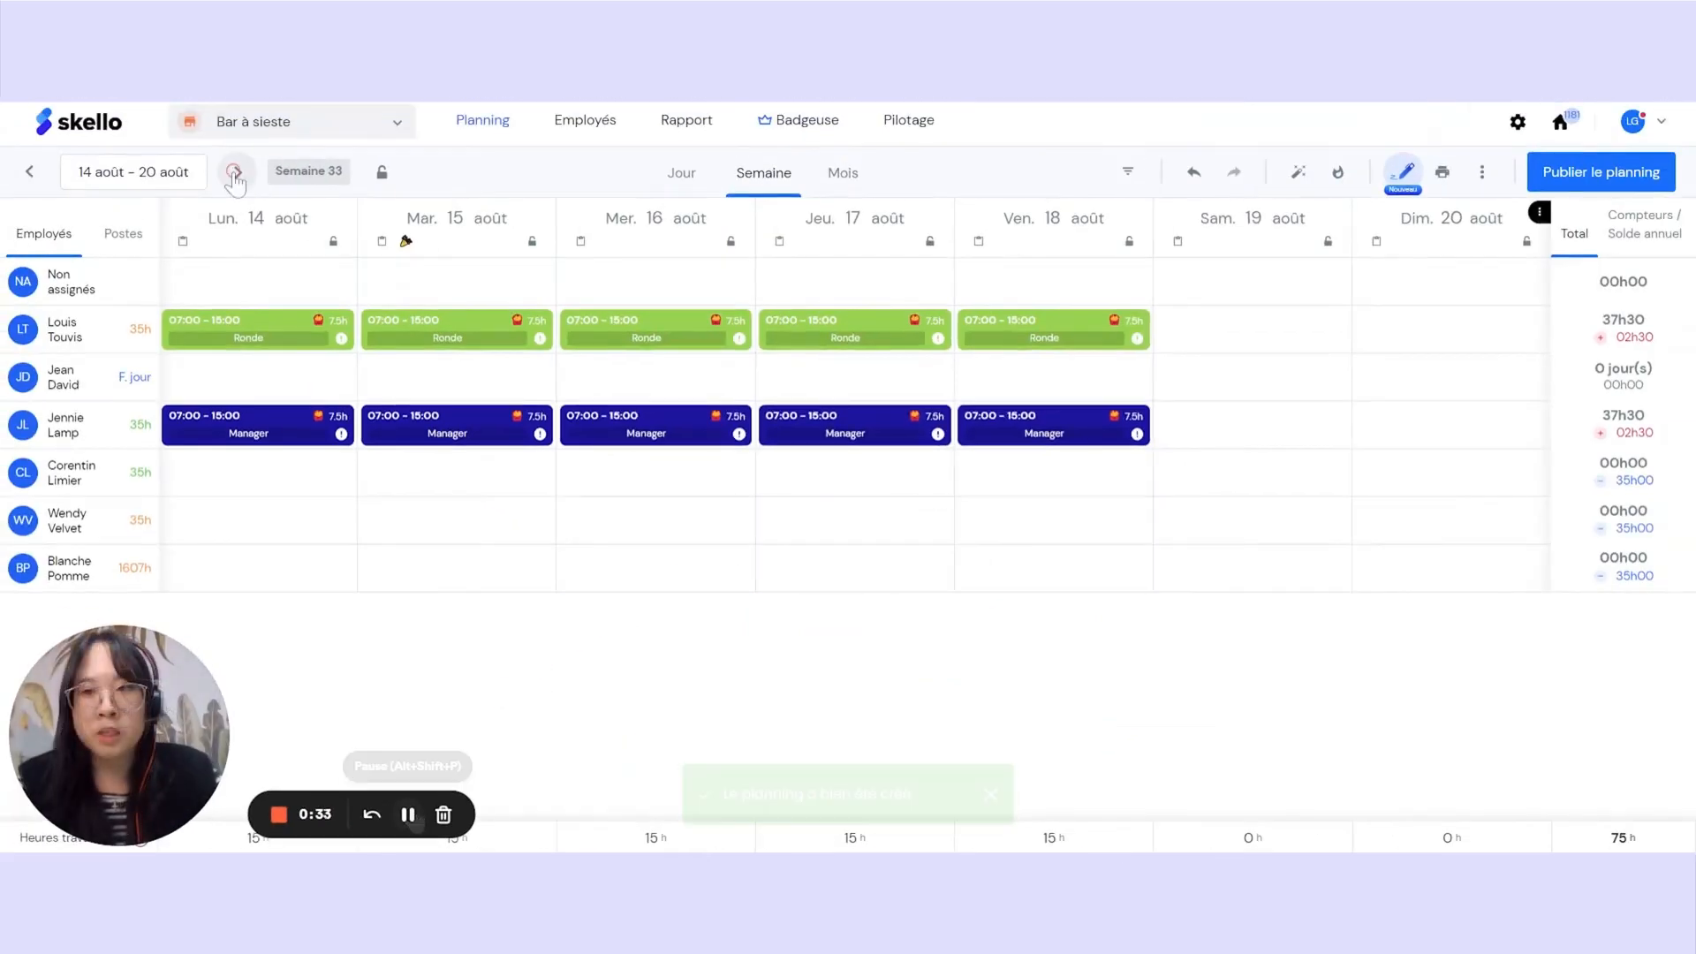
pyautogui.click(235, 173)
pyautogui.click(236, 174)
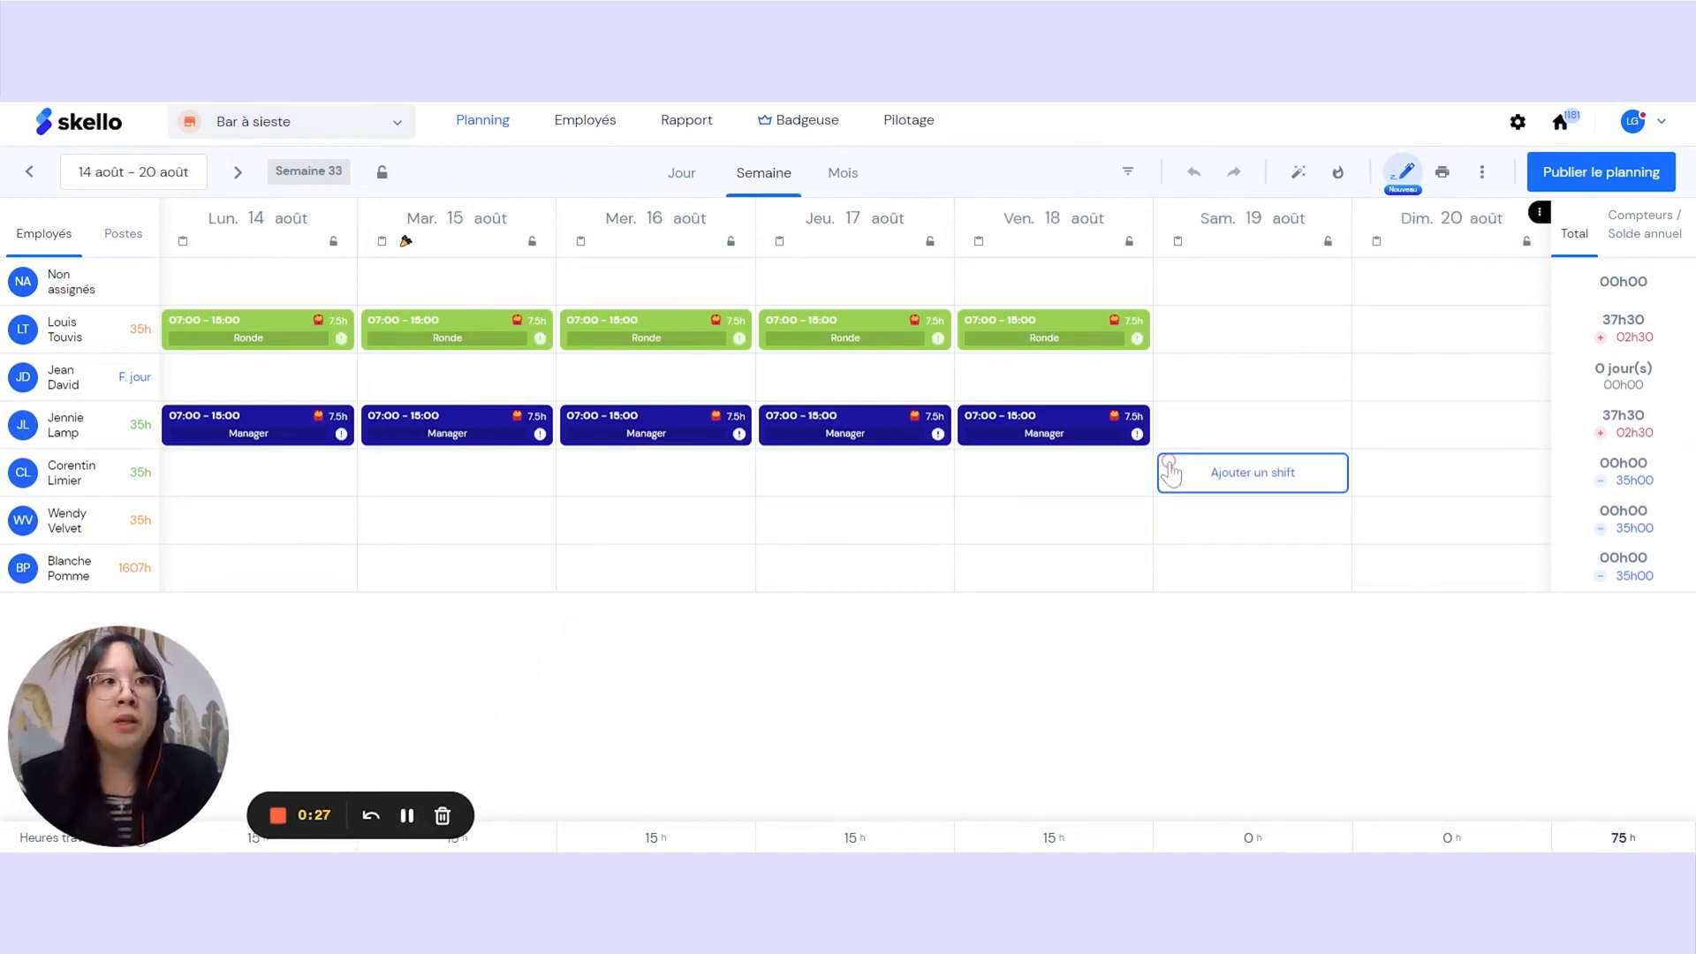
pyautogui.moveTo(1270, 350)
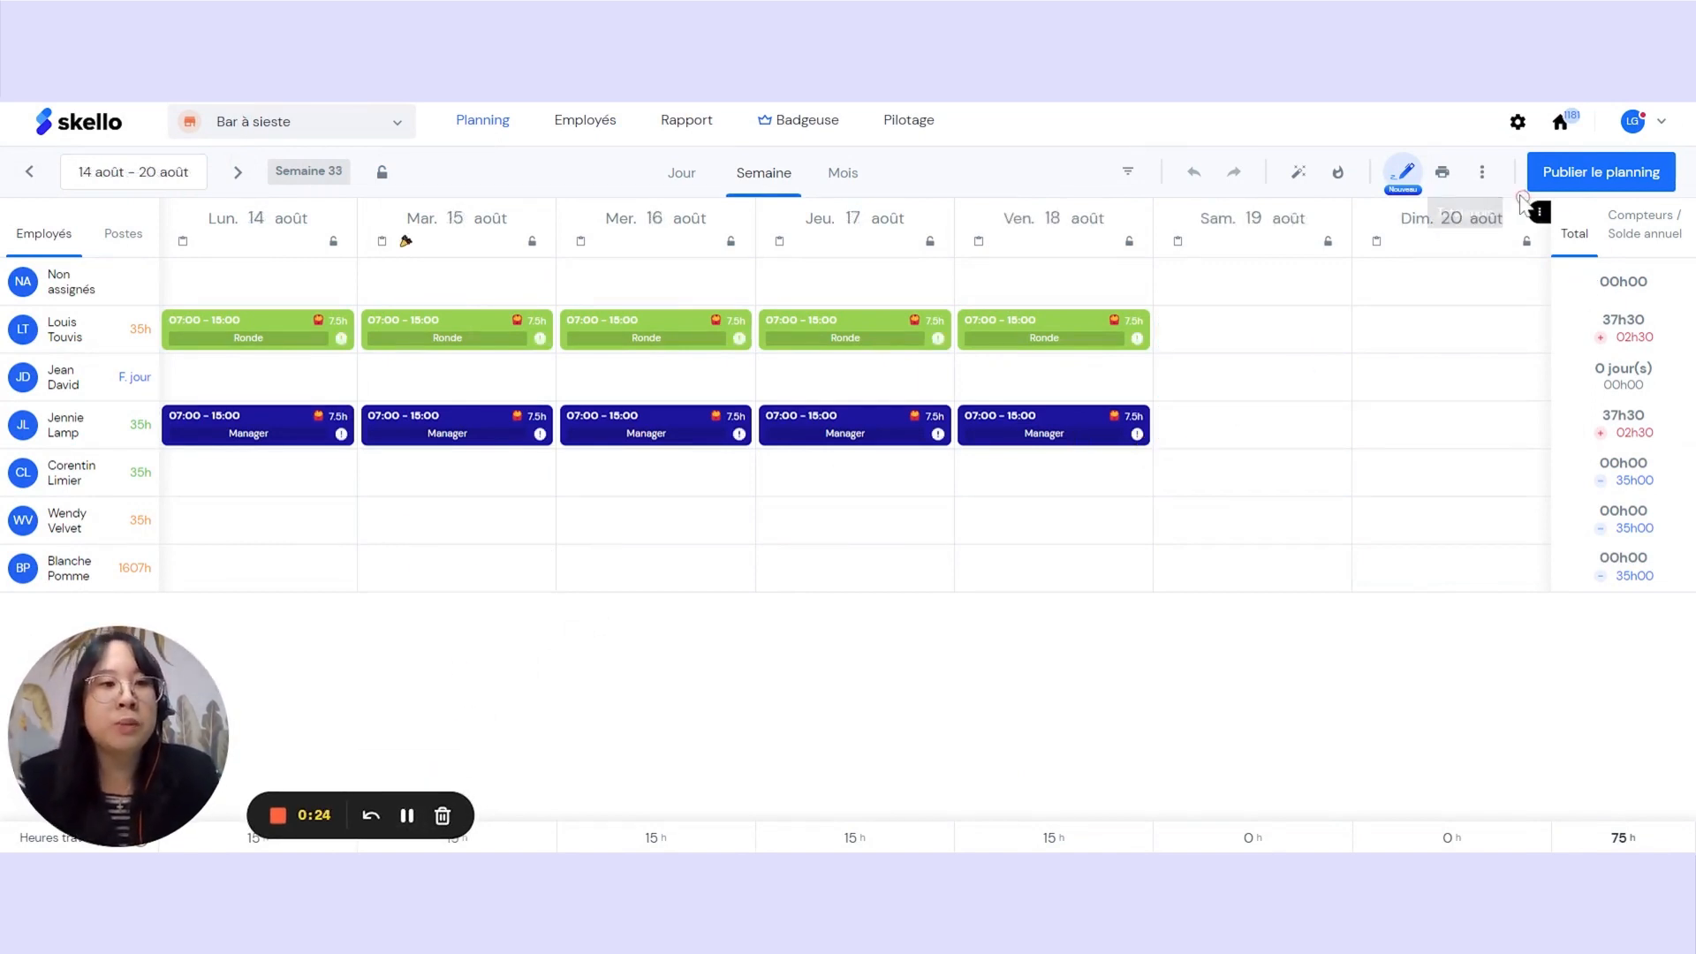
pyautogui.click(1483, 171)
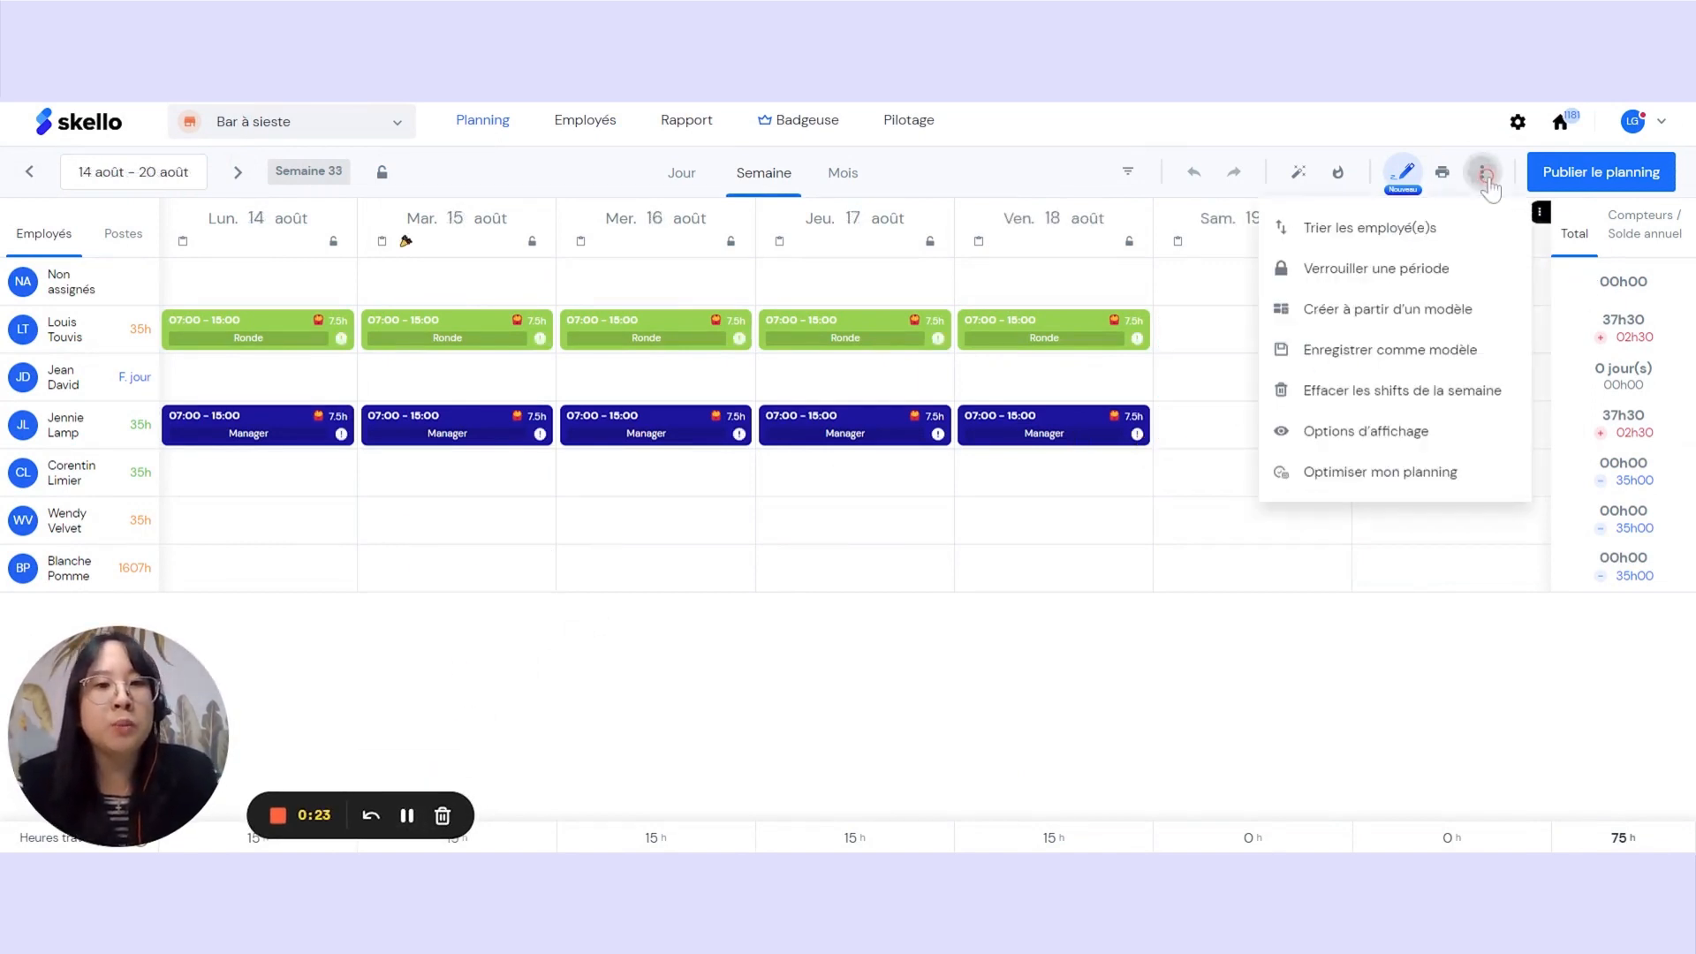
pyautogui.click(1363, 314)
pyautogui.click(857, 366)
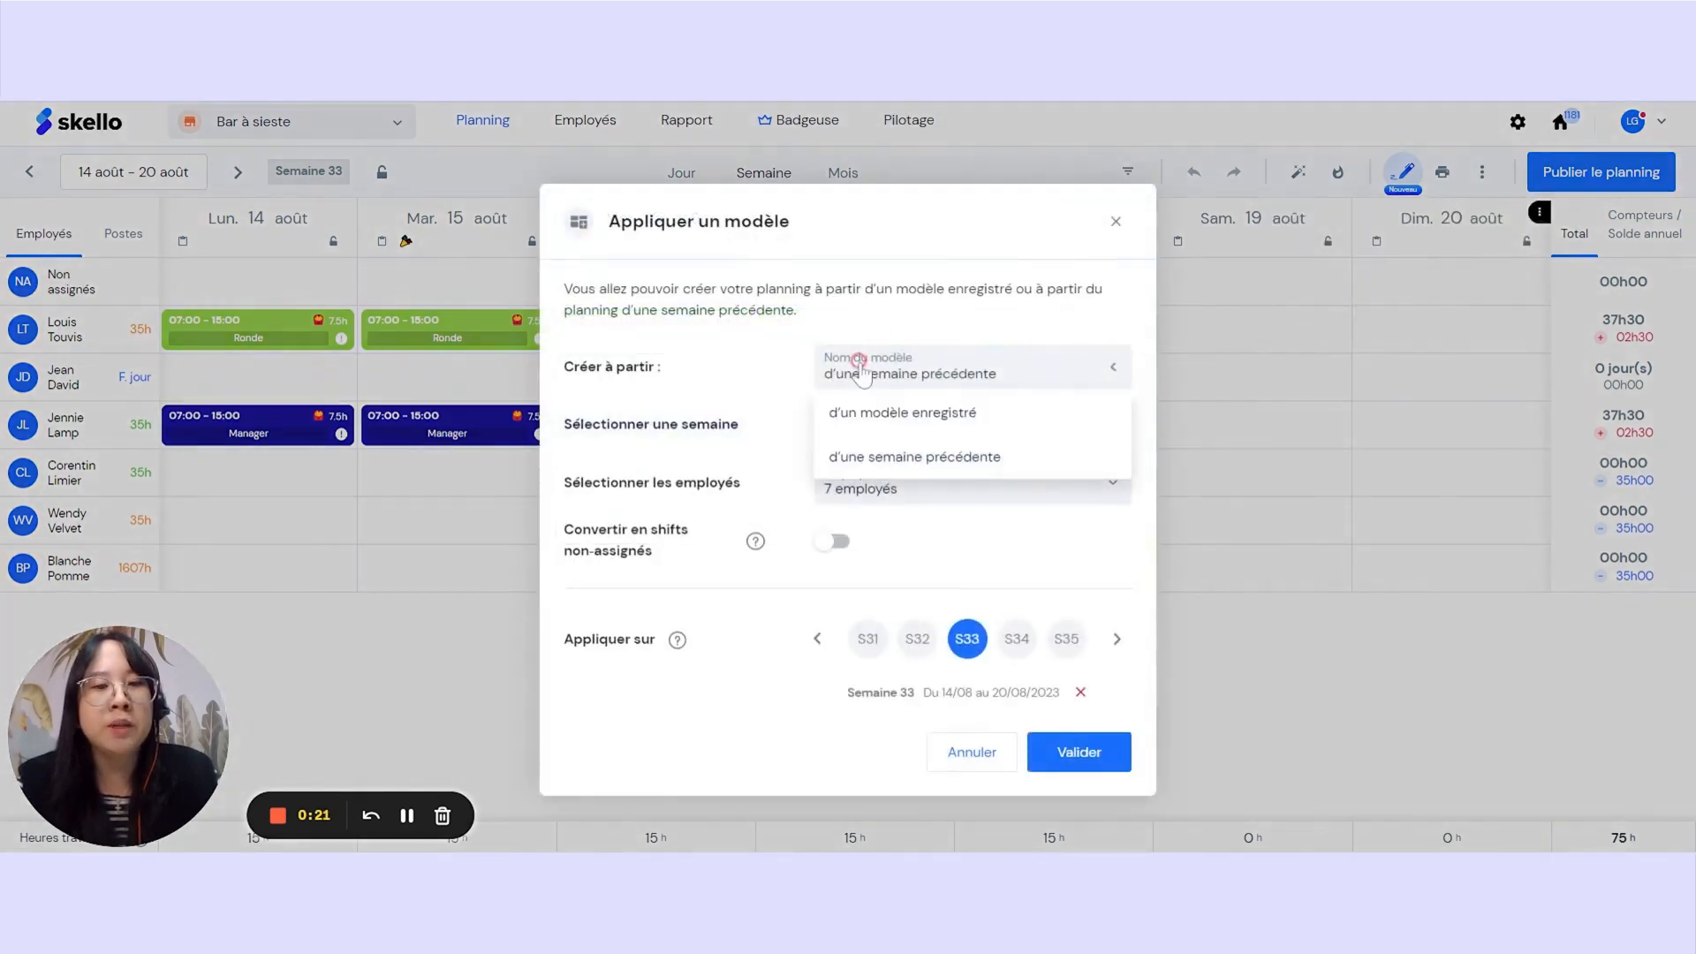
pyautogui.click(942, 415)
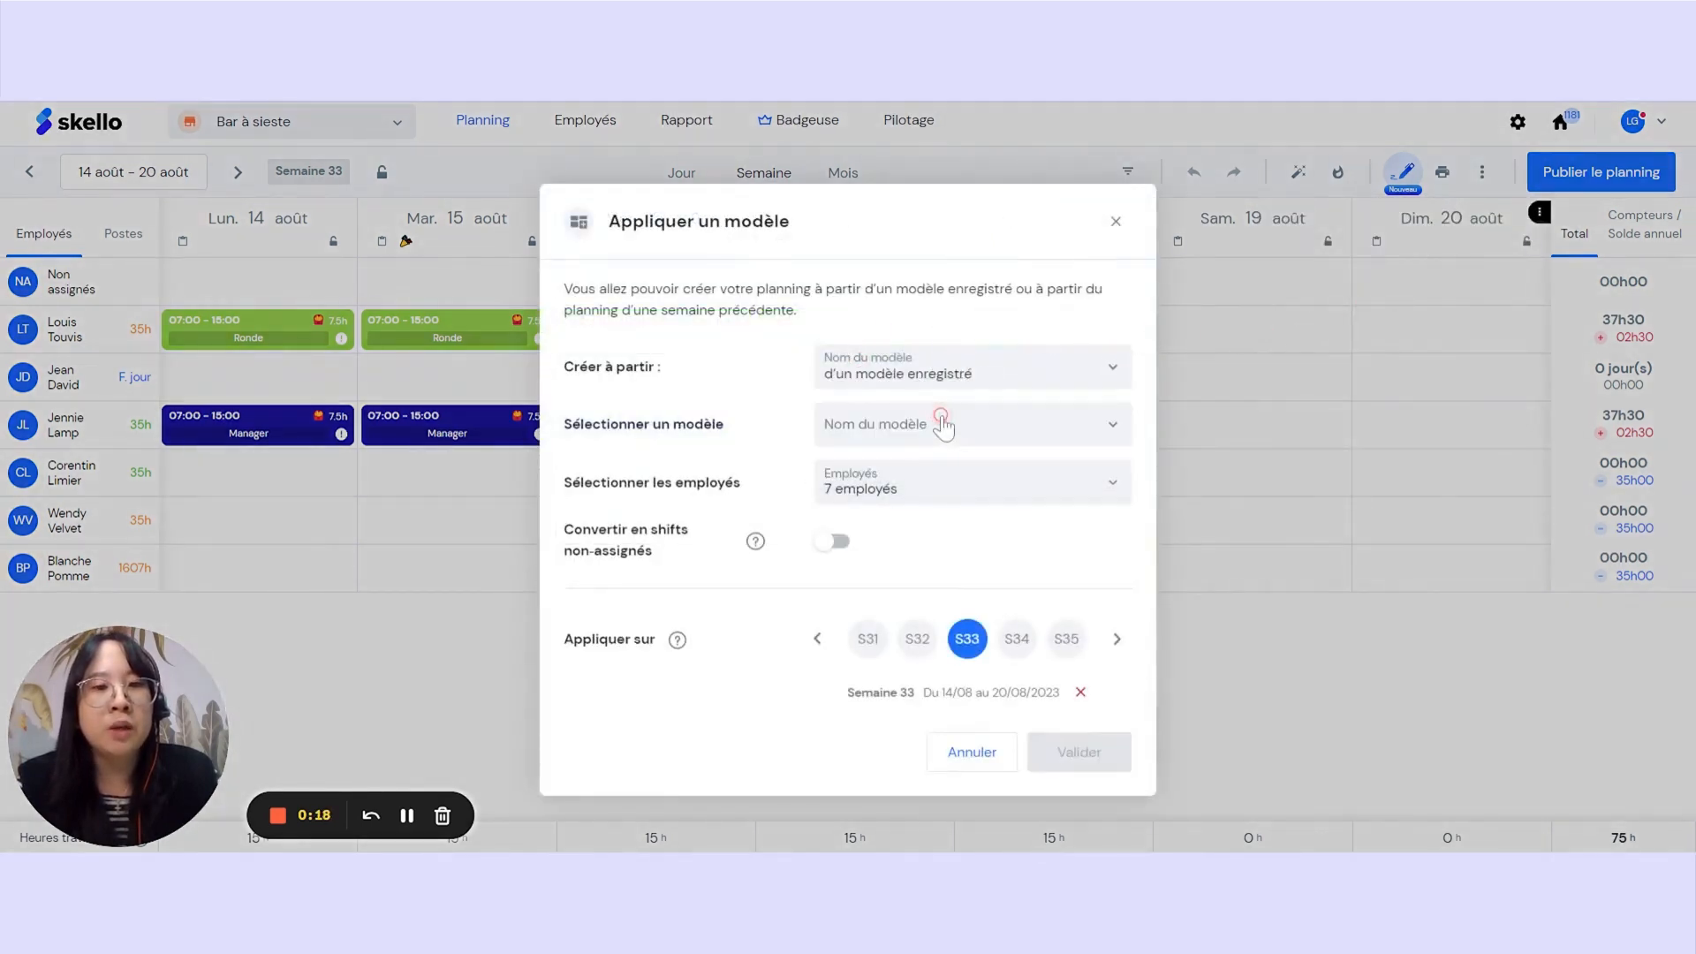
pyautogui.click(1010, 425)
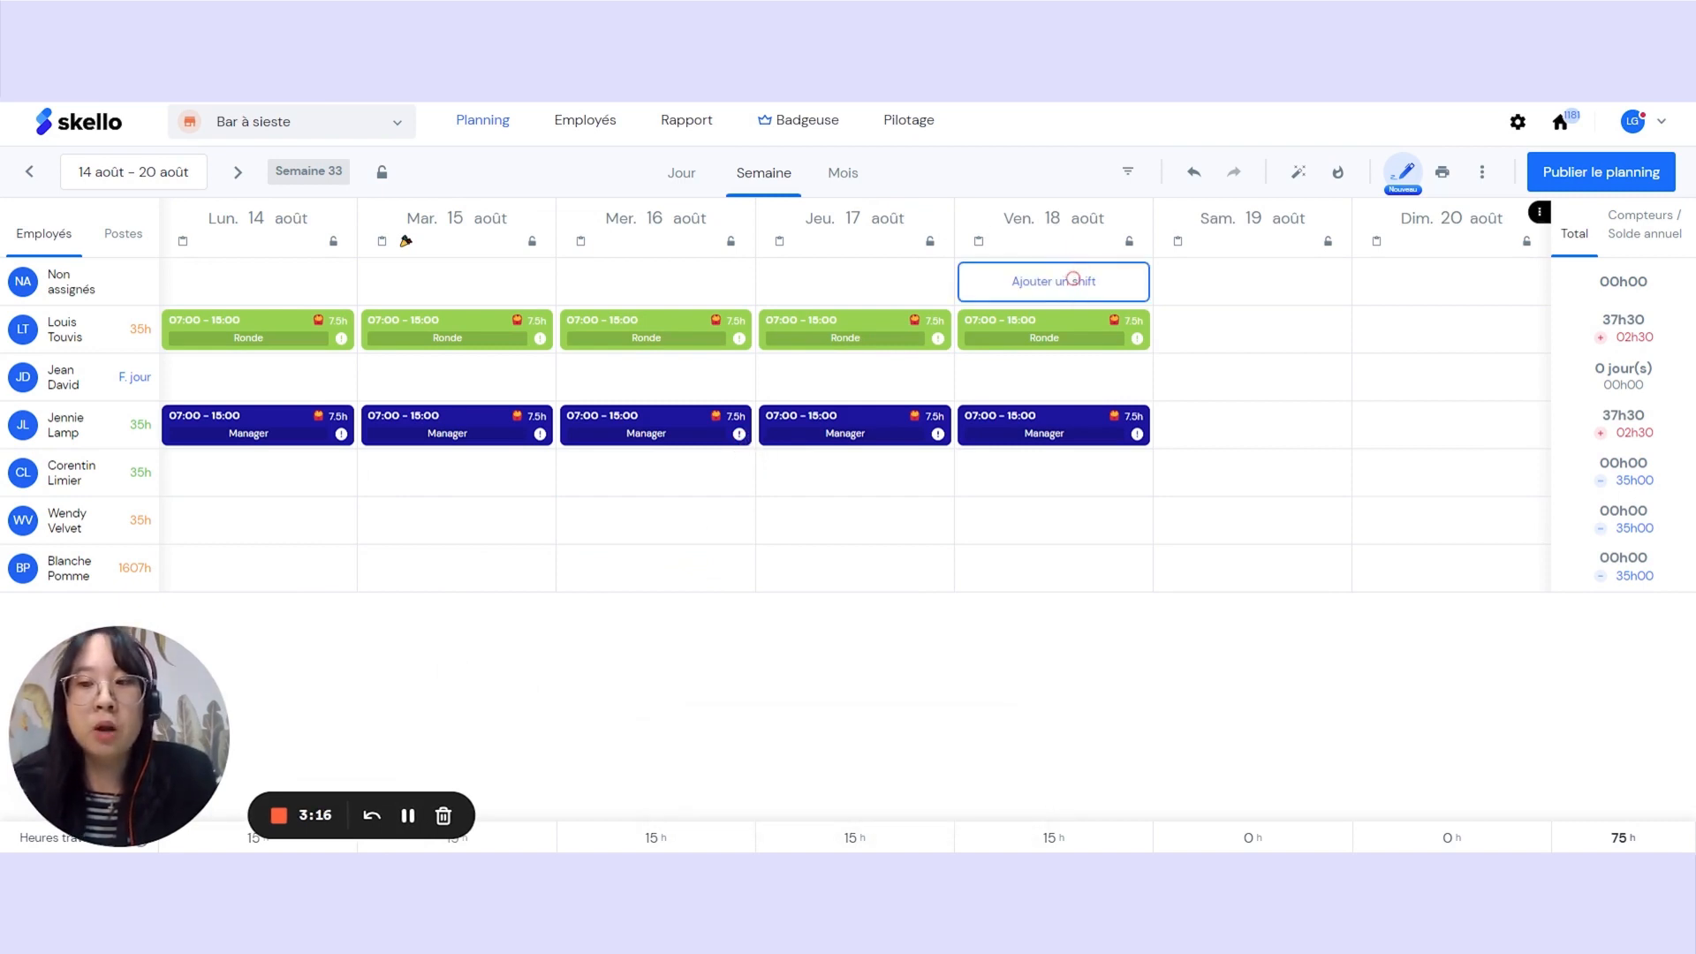
# Apply the saved template "Semaine type" to week S33 with its shifts converted to unassigned shifts
pyautogui.click(1485, 173)
pyautogui.click(1342, 313)
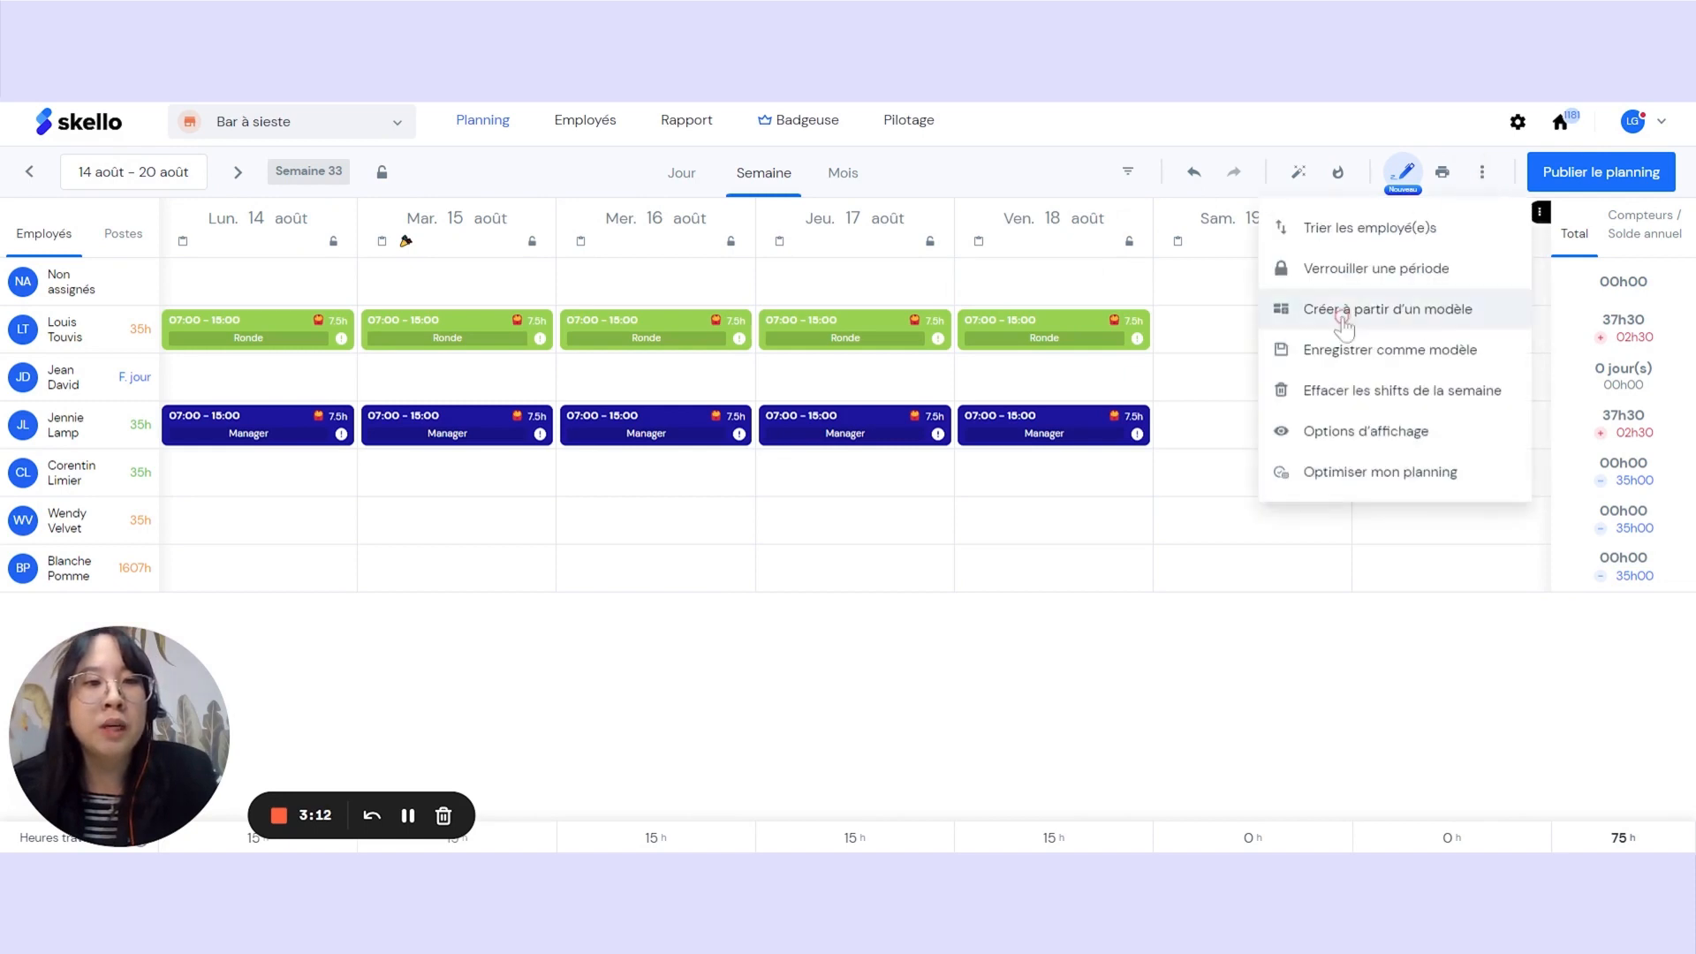
pyautogui.click(1450, 313)
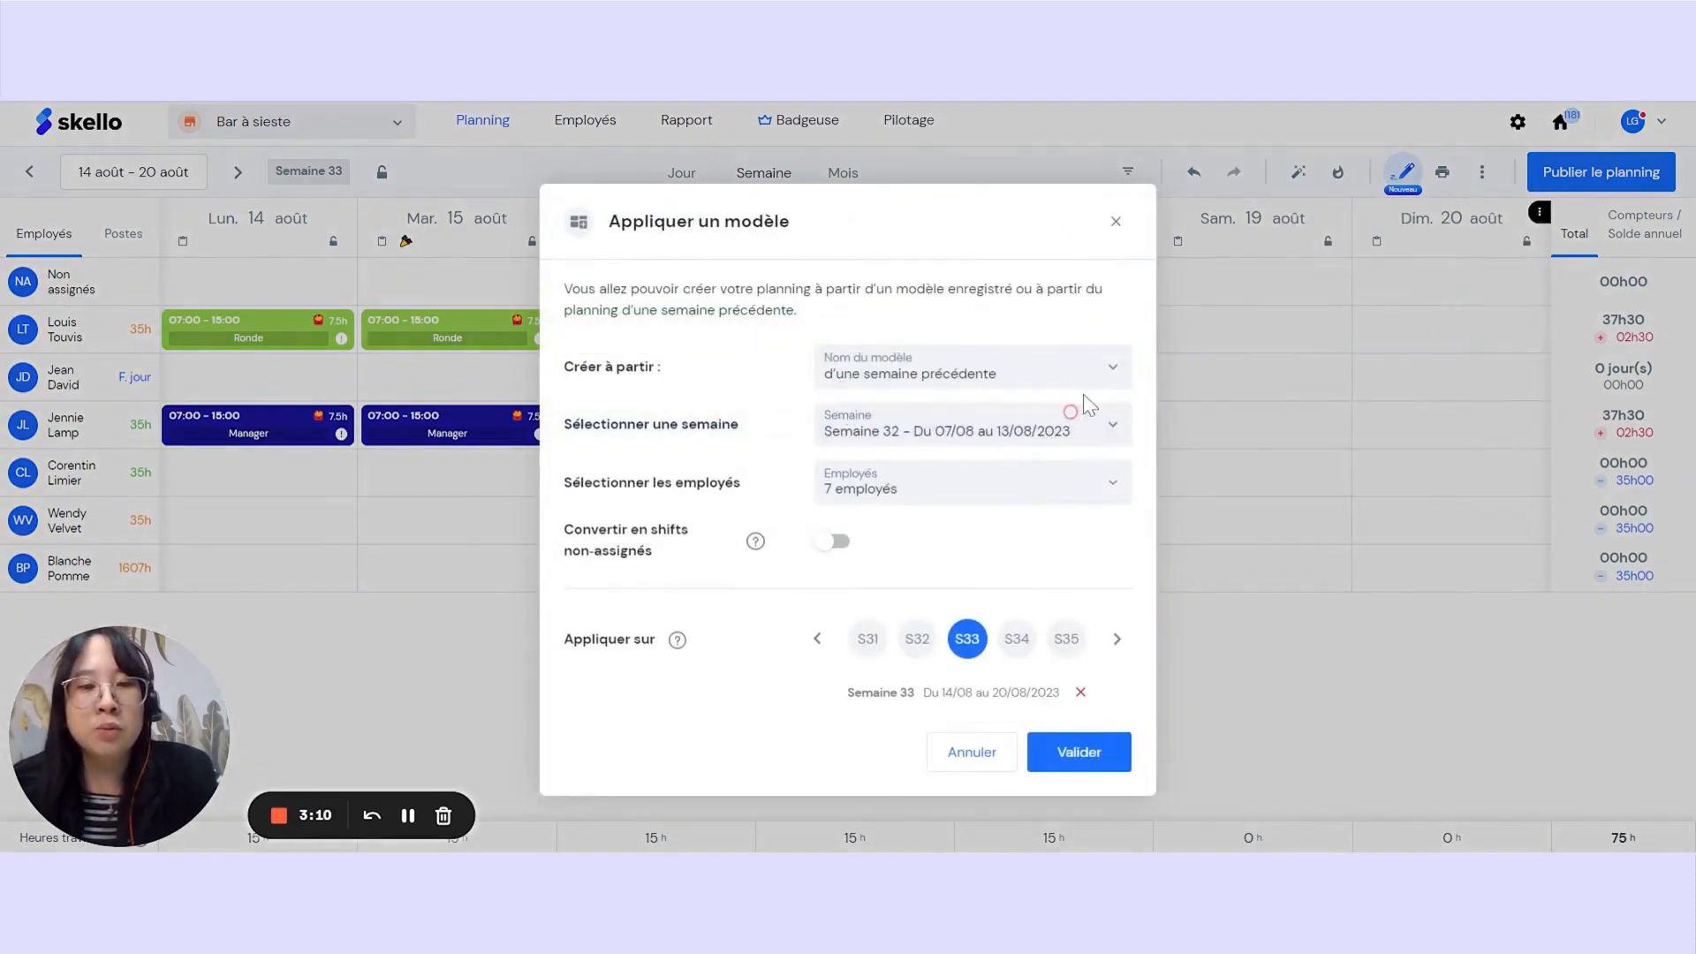
pyautogui.click(1013, 366)
pyautogui.click(903, 412)
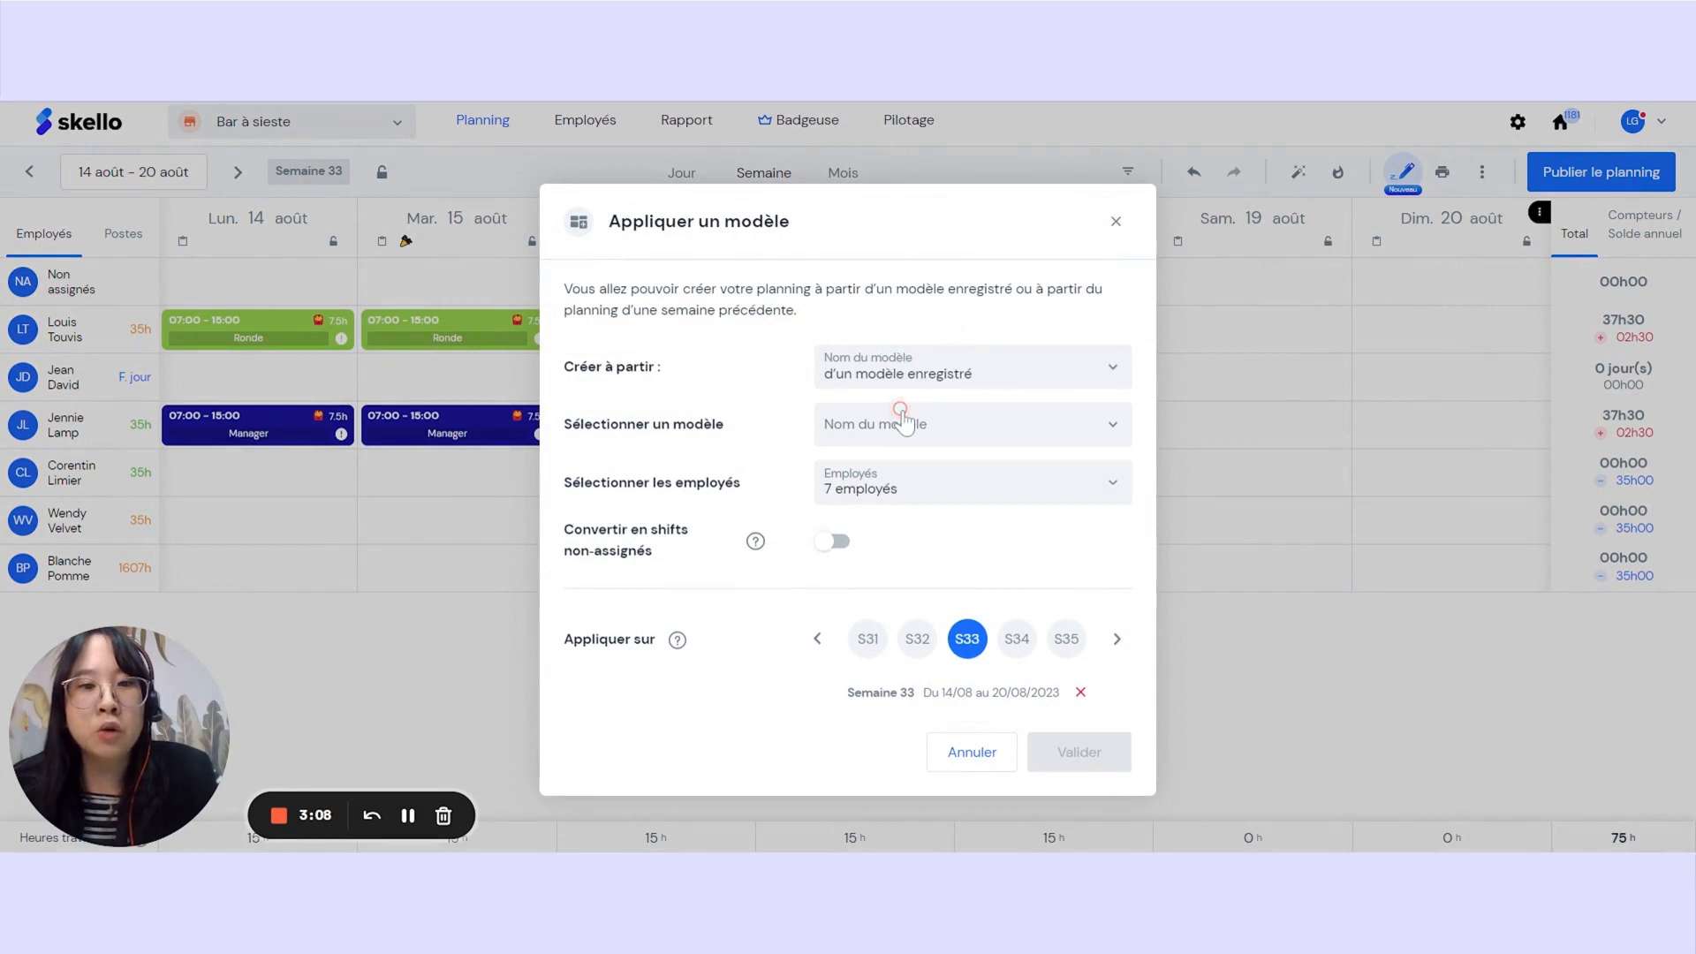
pyautogui.click(901, 446)
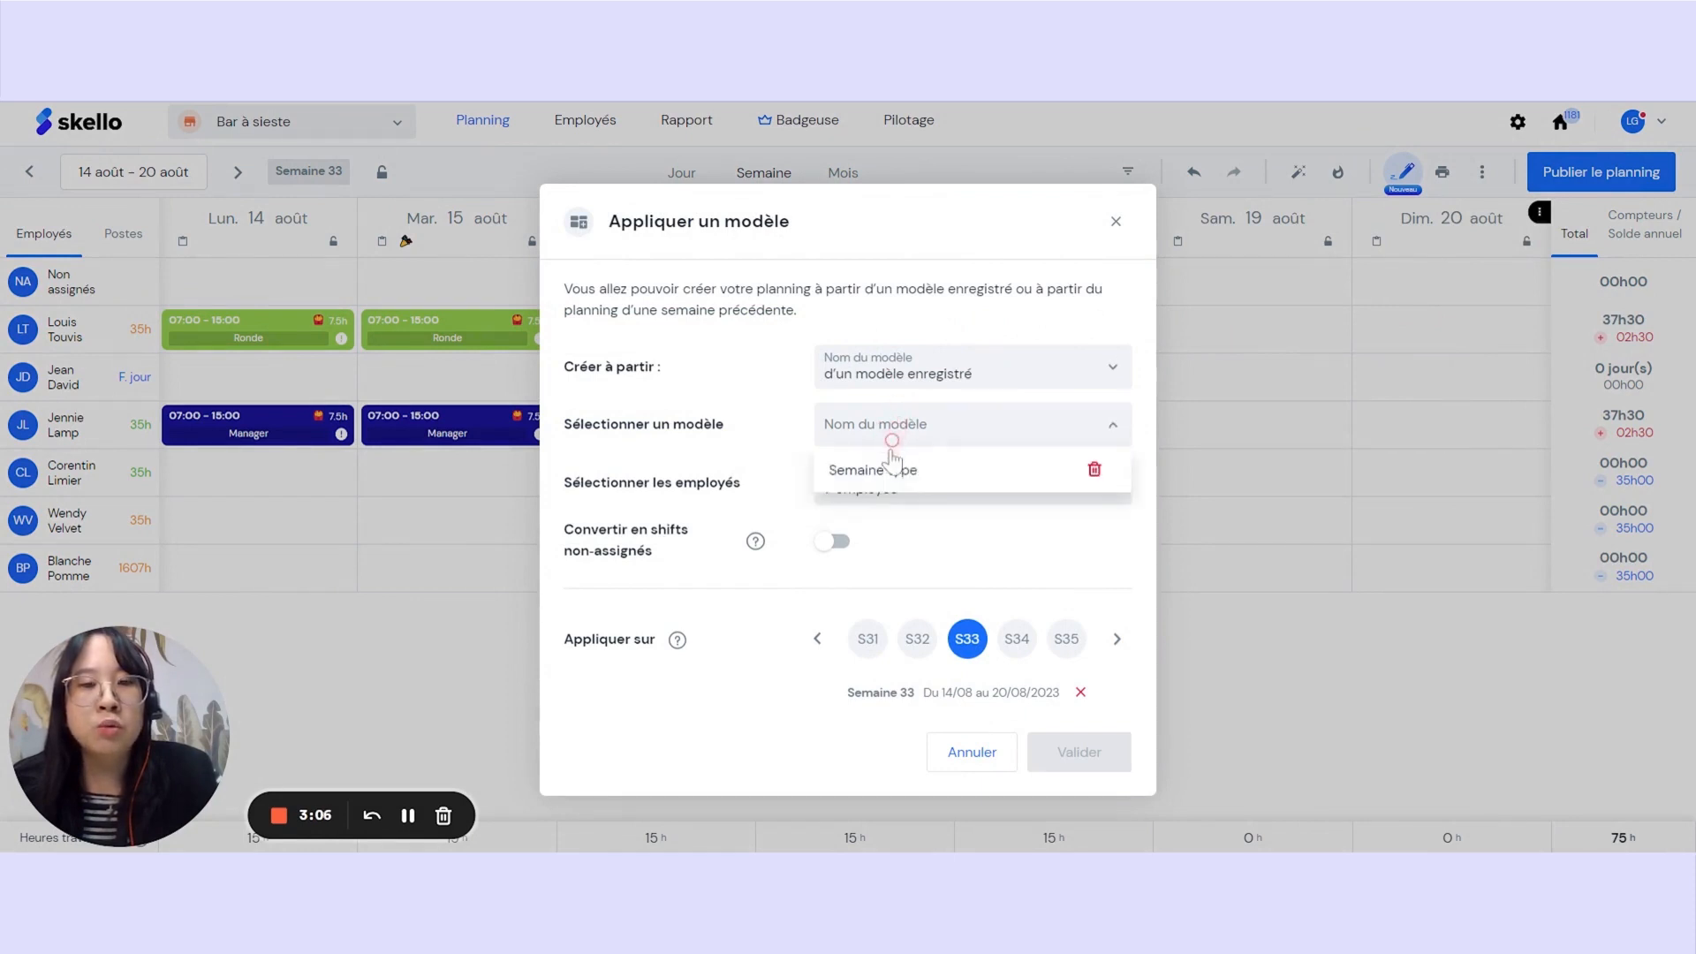
pyautogui.click(842, 473)
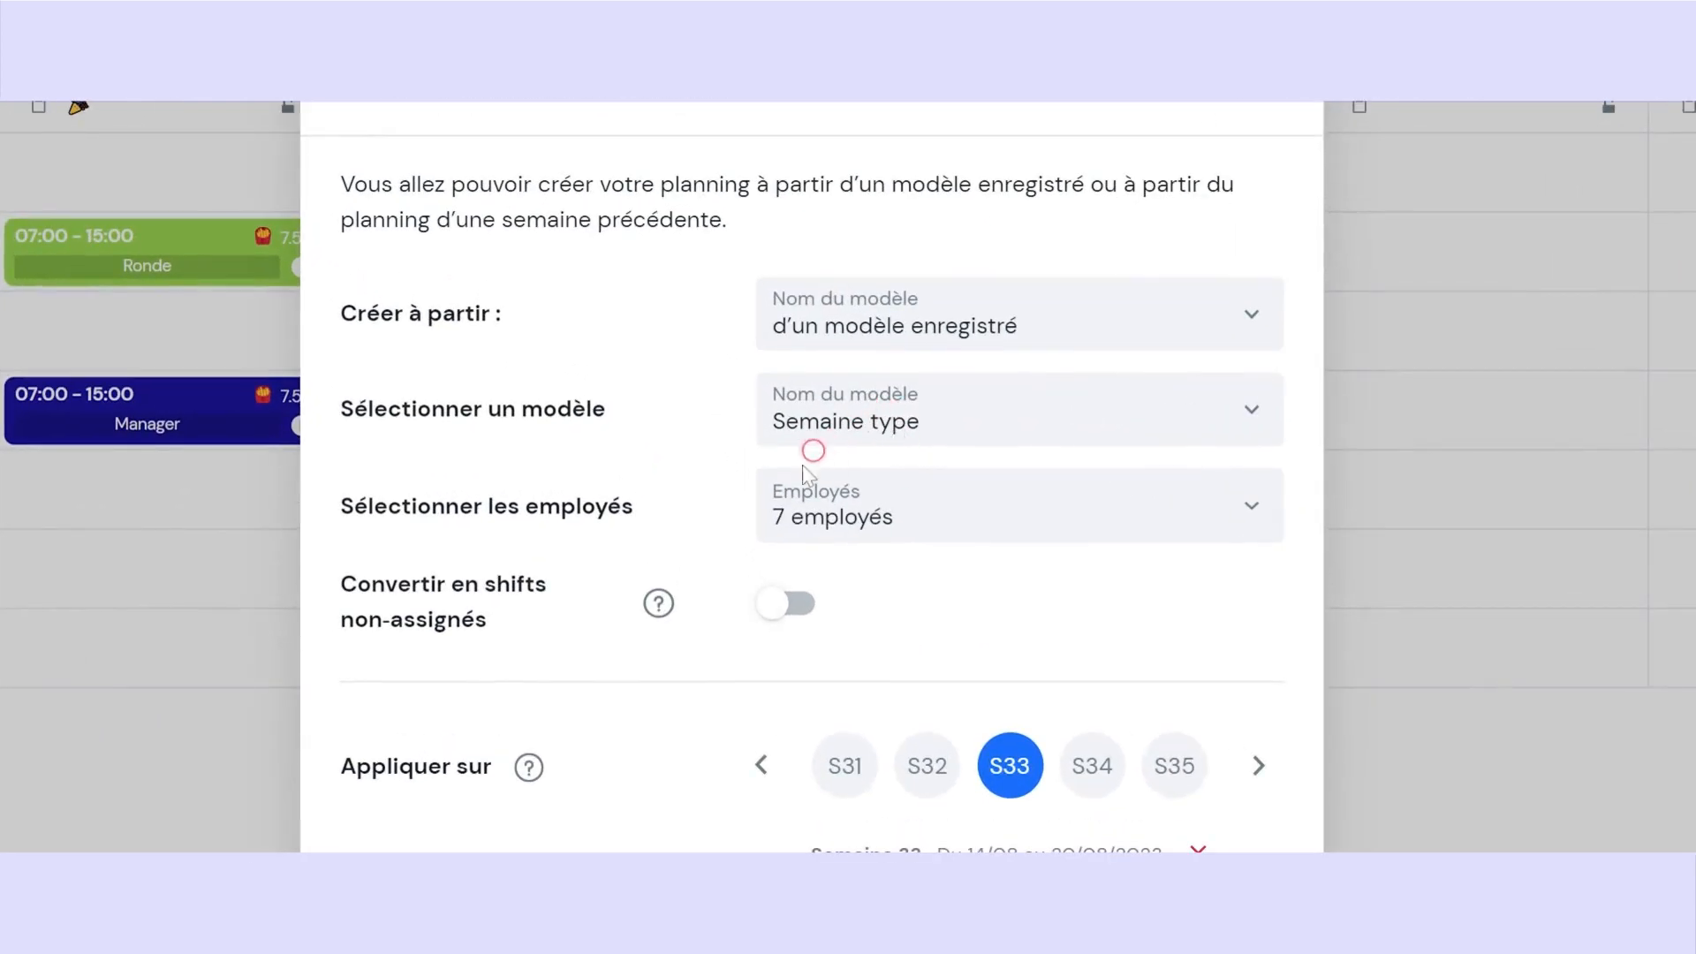
pyautogui.click(823, 609)
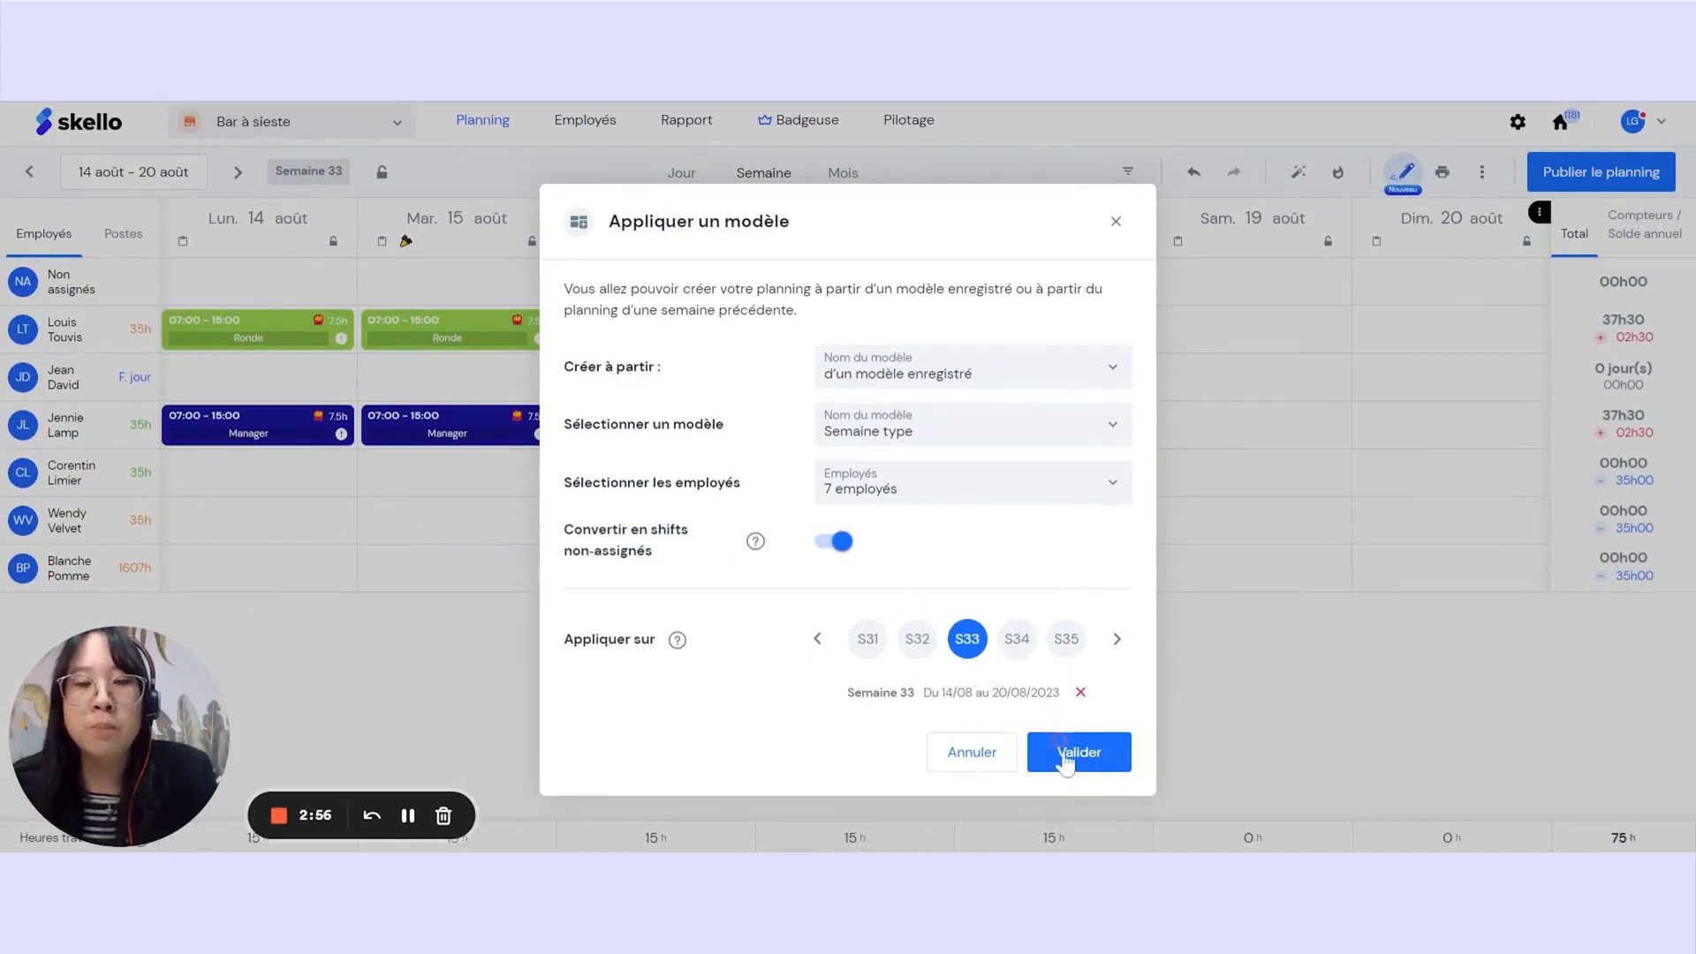
pyautogui.click(1098, 746)
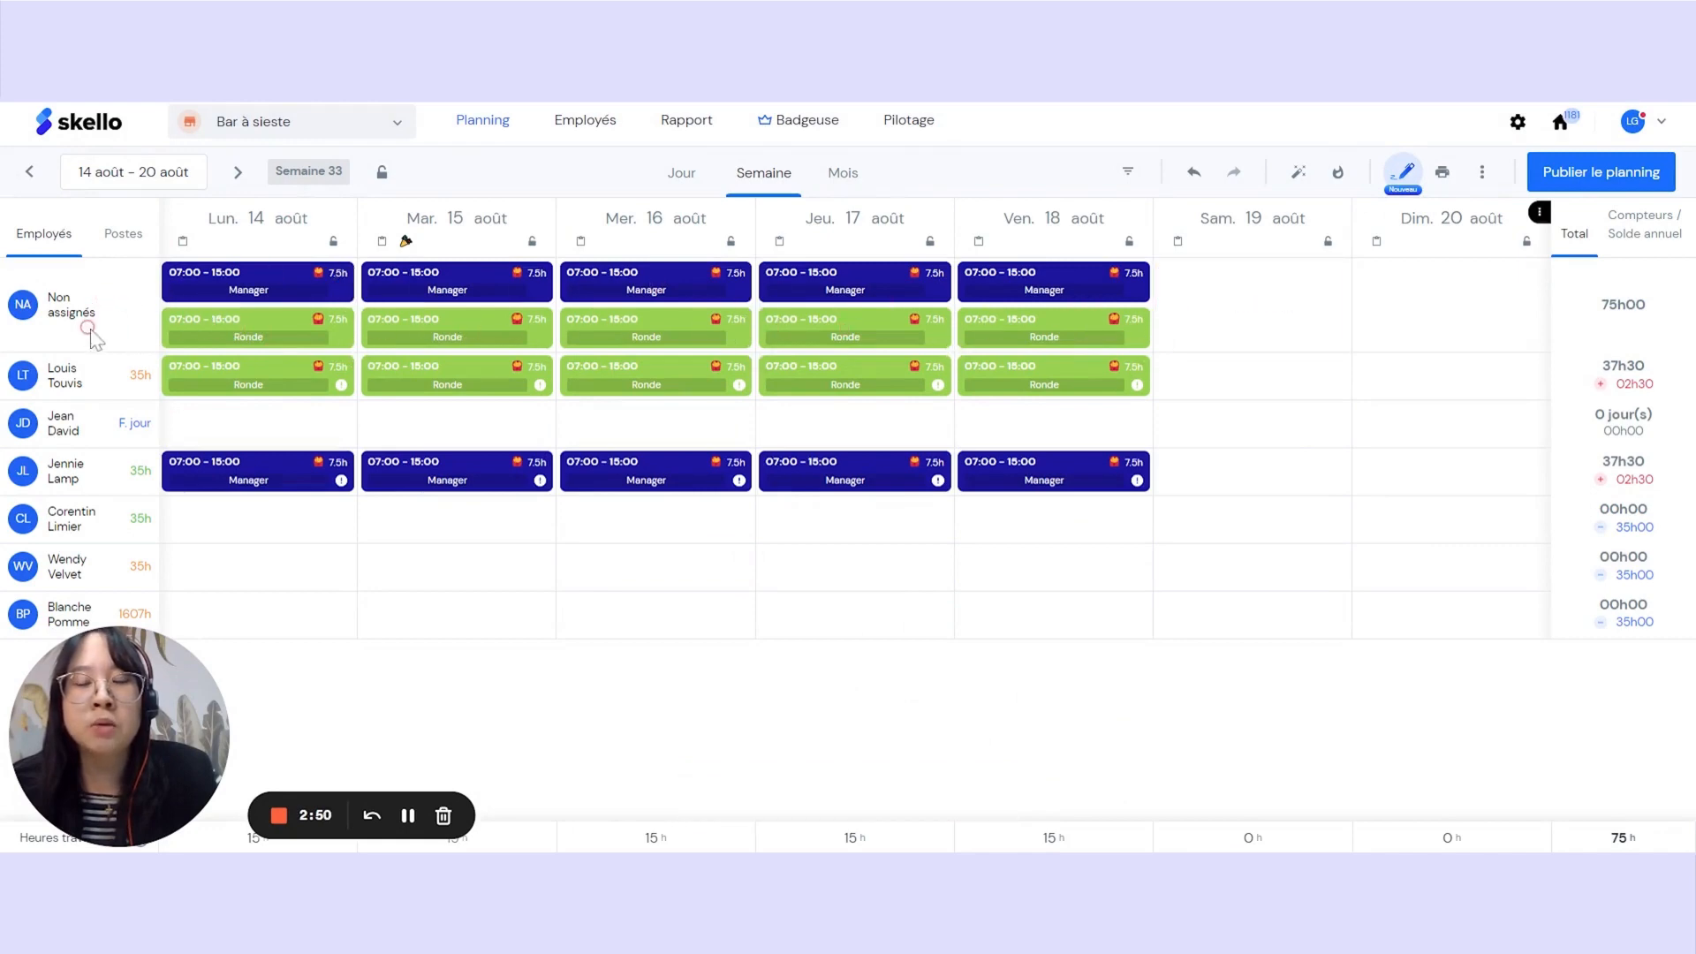
# Copy the unassigned Ronde shift of Friday 18 August to the fourth named employee
pyautogui.click(408, 815)
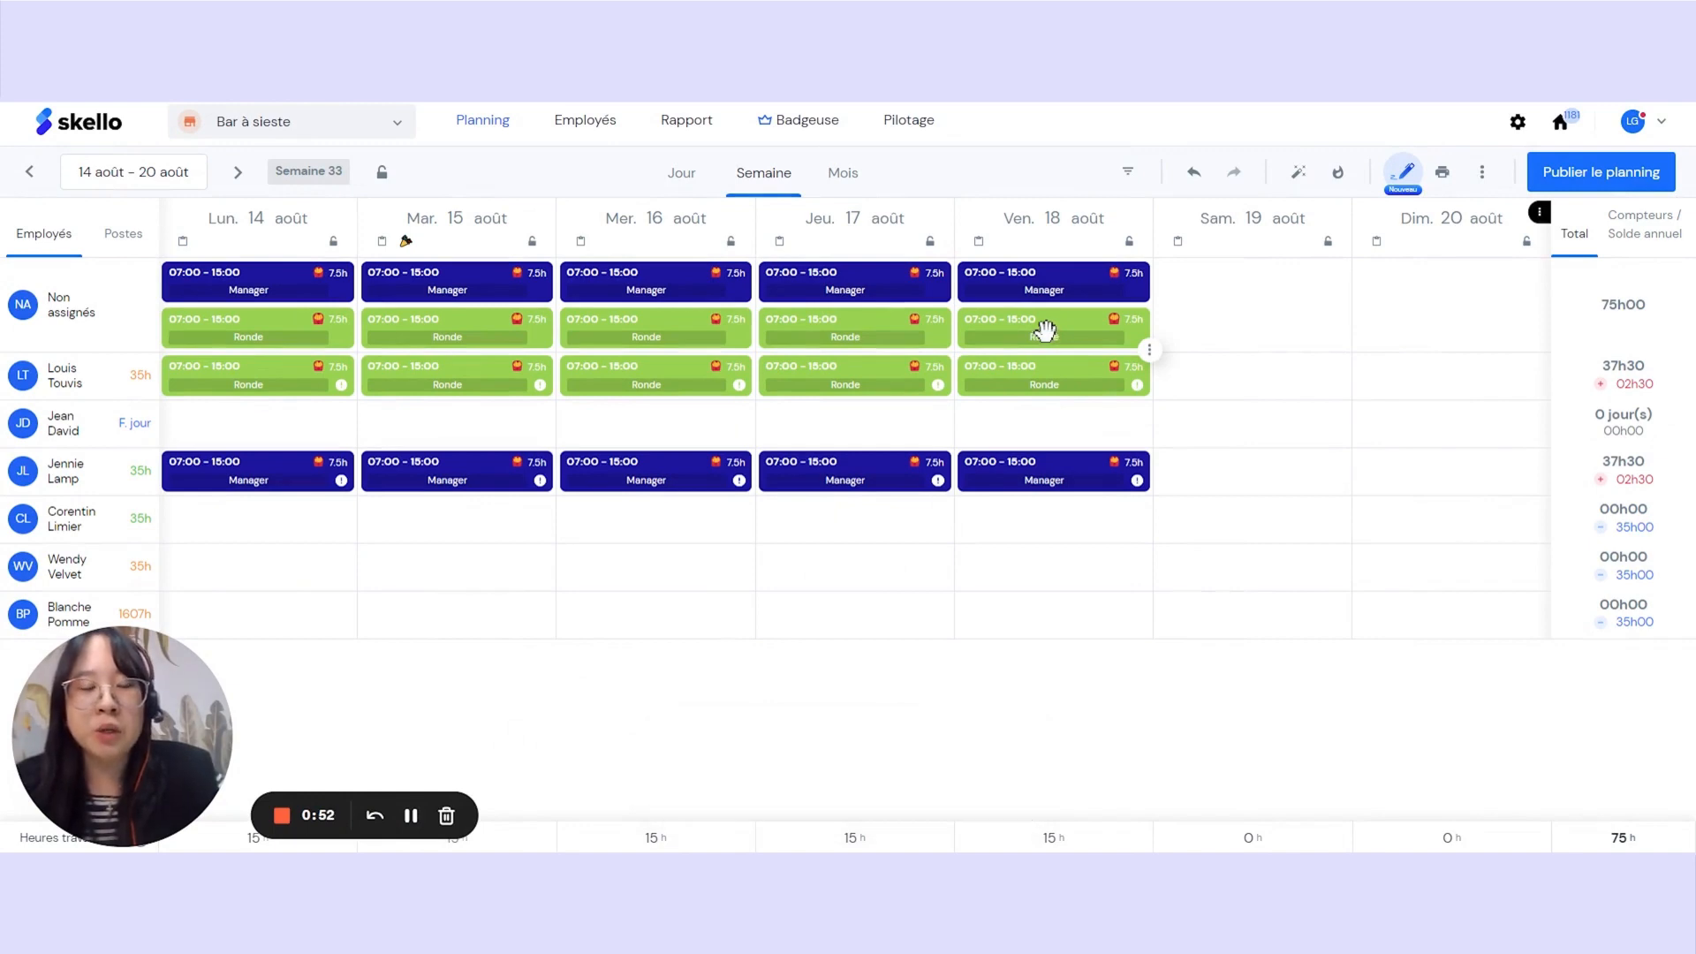
pyautogui.moveTo(1031, 326); pyautogui.dragTo(1123, 590)
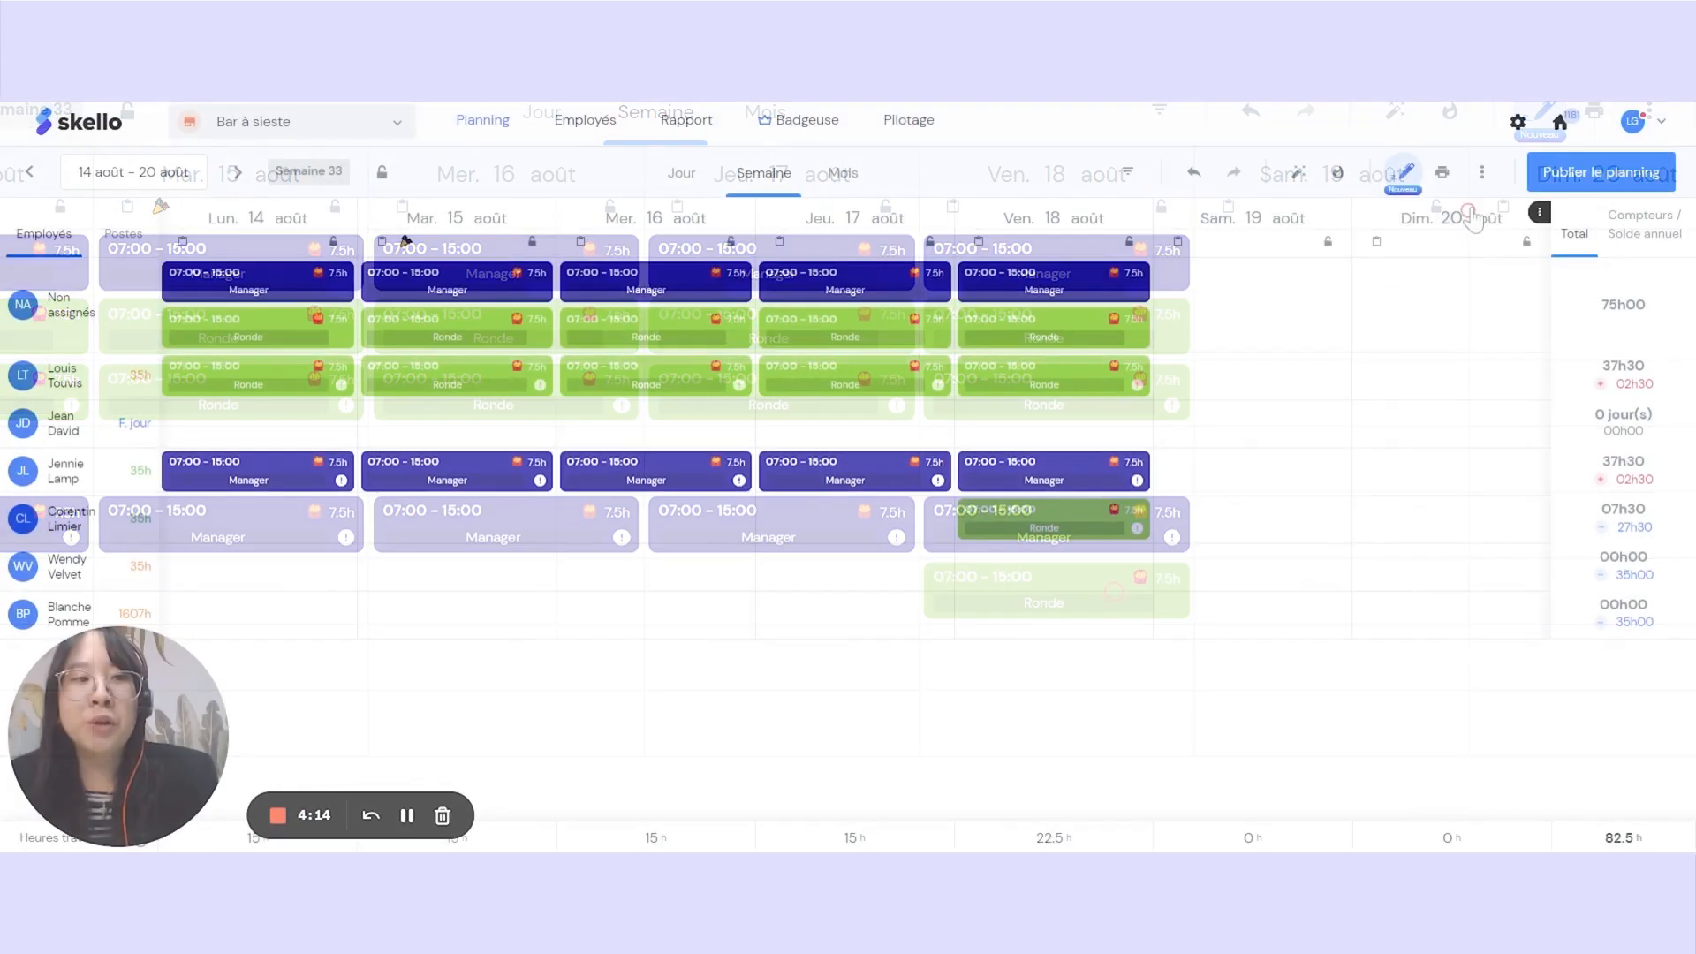
# Start another planning from a saved template for week S33 and choose "Semaine type" as the template
pyautogui.click(1648, 111)
pyautogui.click(1440, 314)
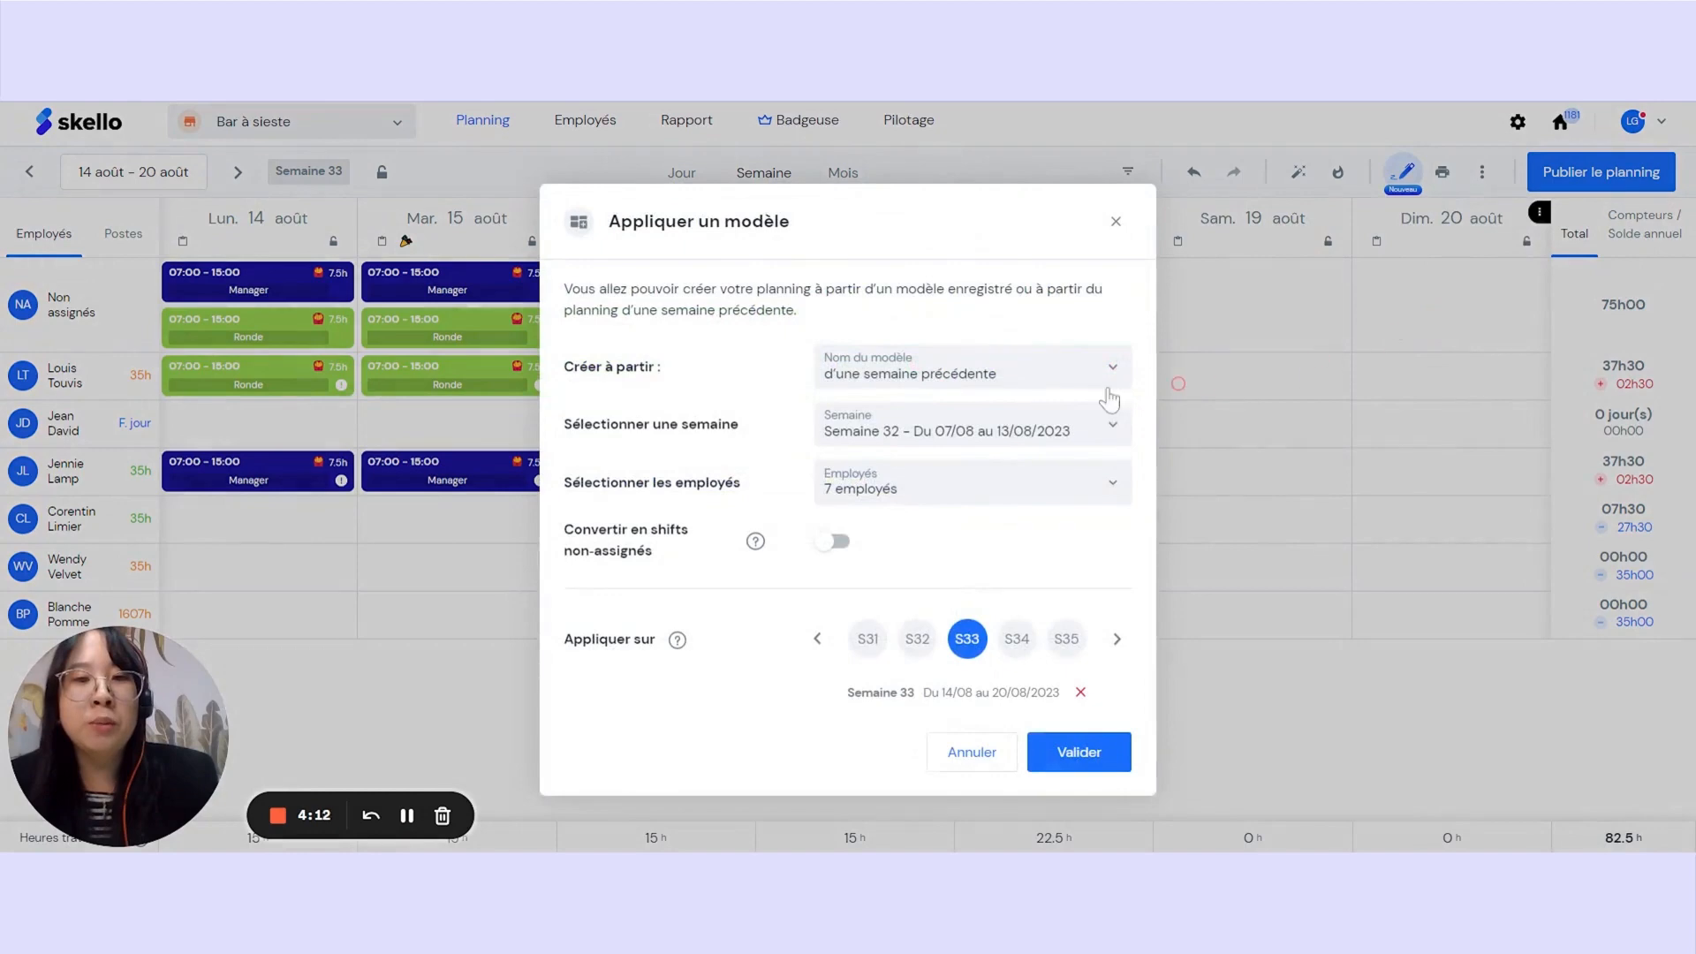
pyautogui.click(870, 387)
pyautogui.click(872, 416)
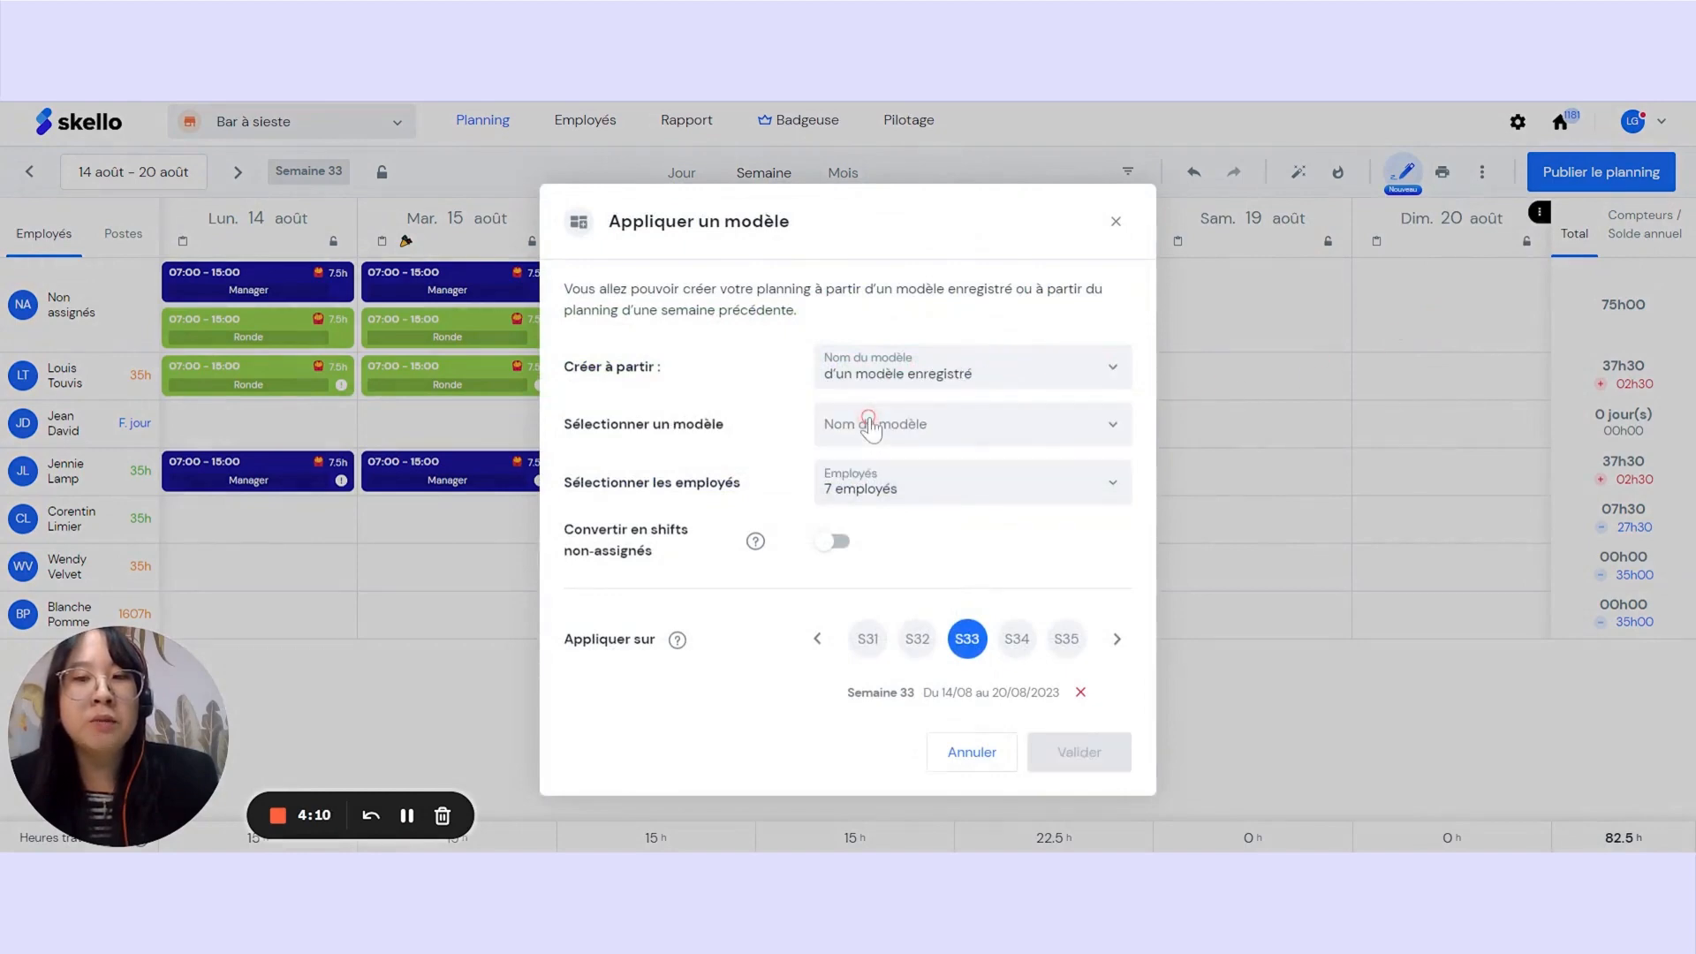
pyautogui.click(868, 441)
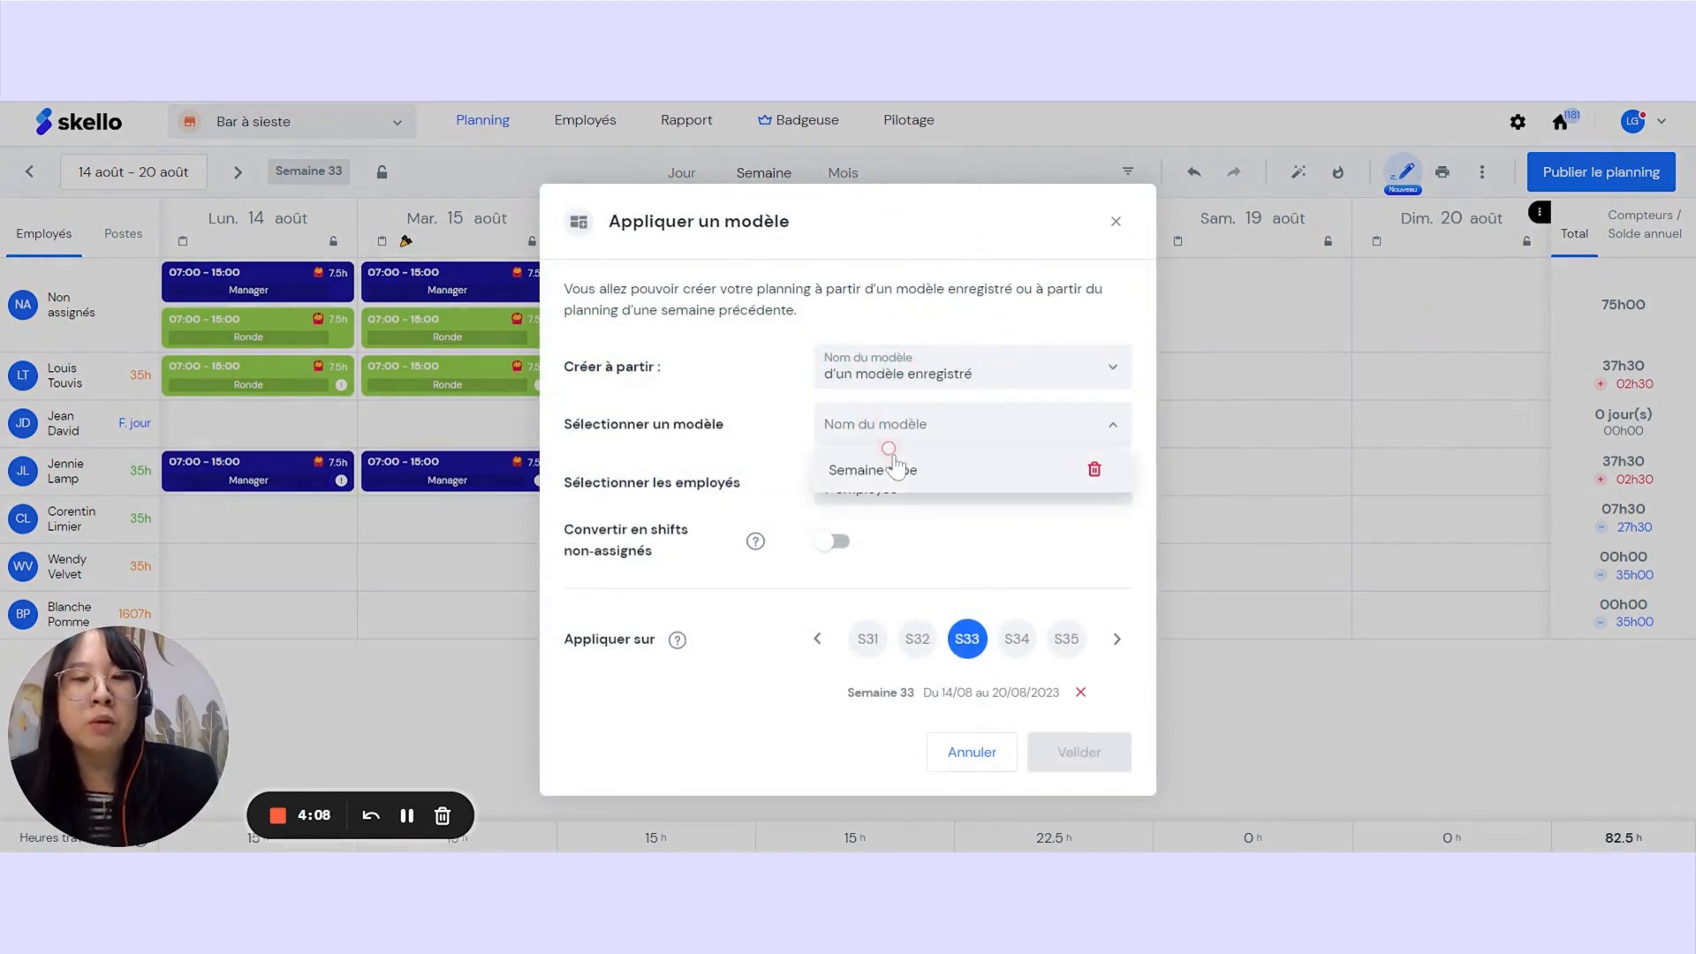
pyautogui.click(896, 467)
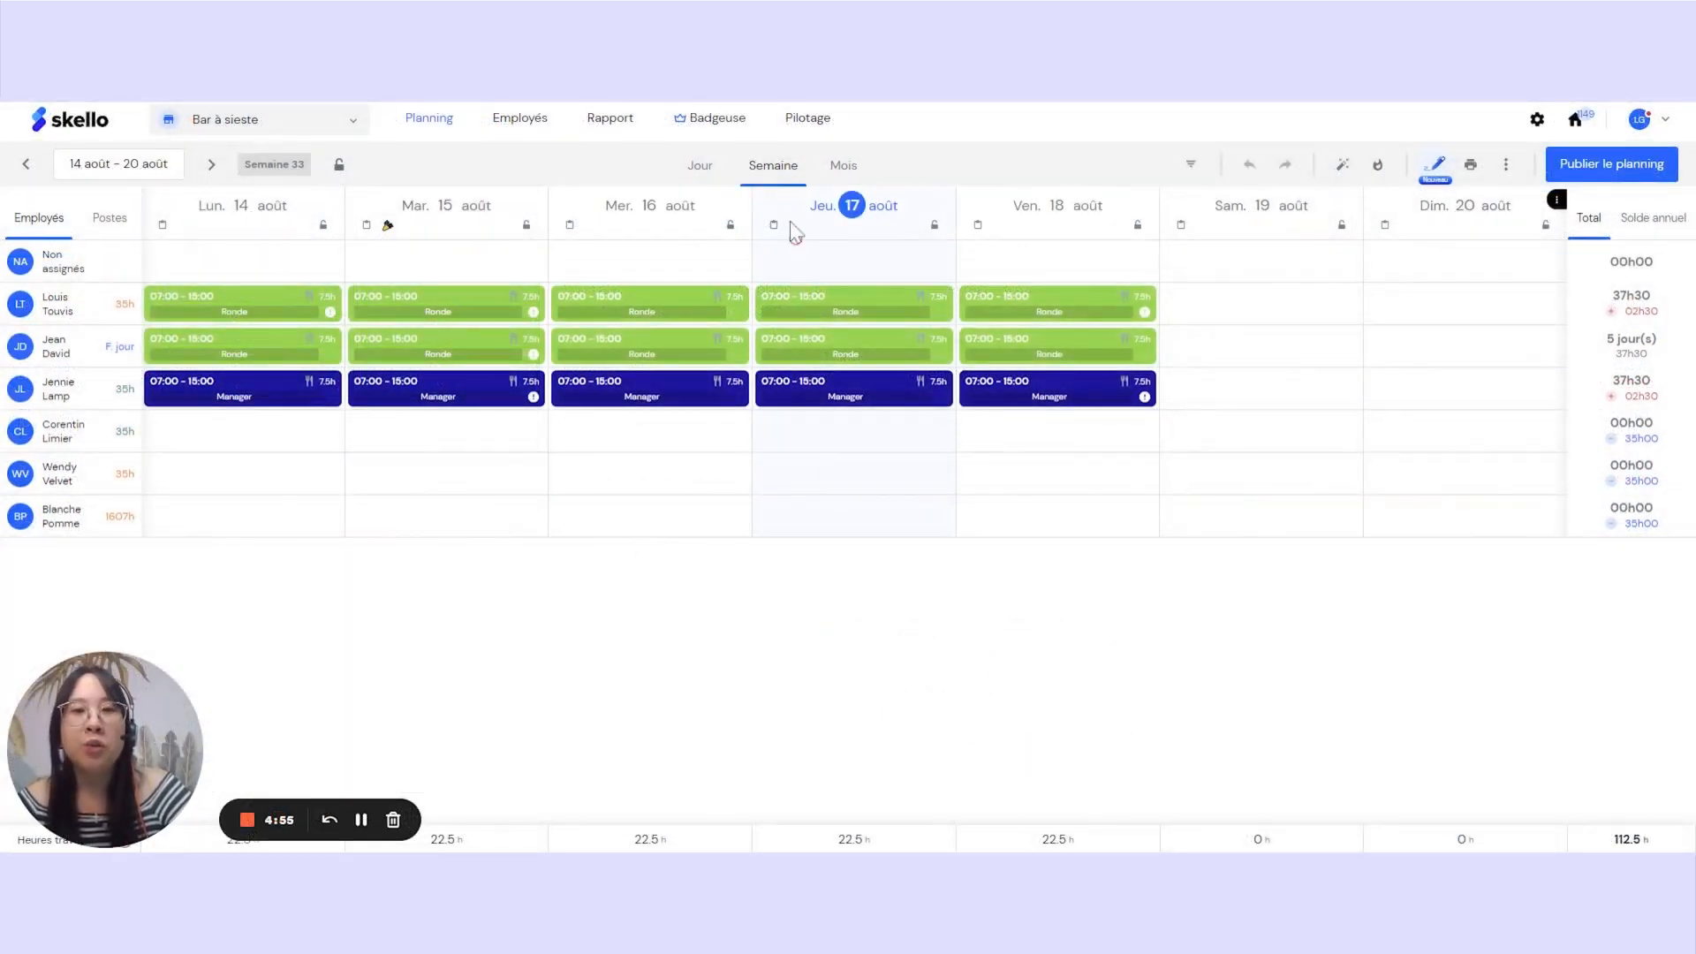
# View the week's planning by position, check the employee choice on Wednesday's Manager shift, and view Monday 14 August in day view
pyautogui.moveTo(716, 258)
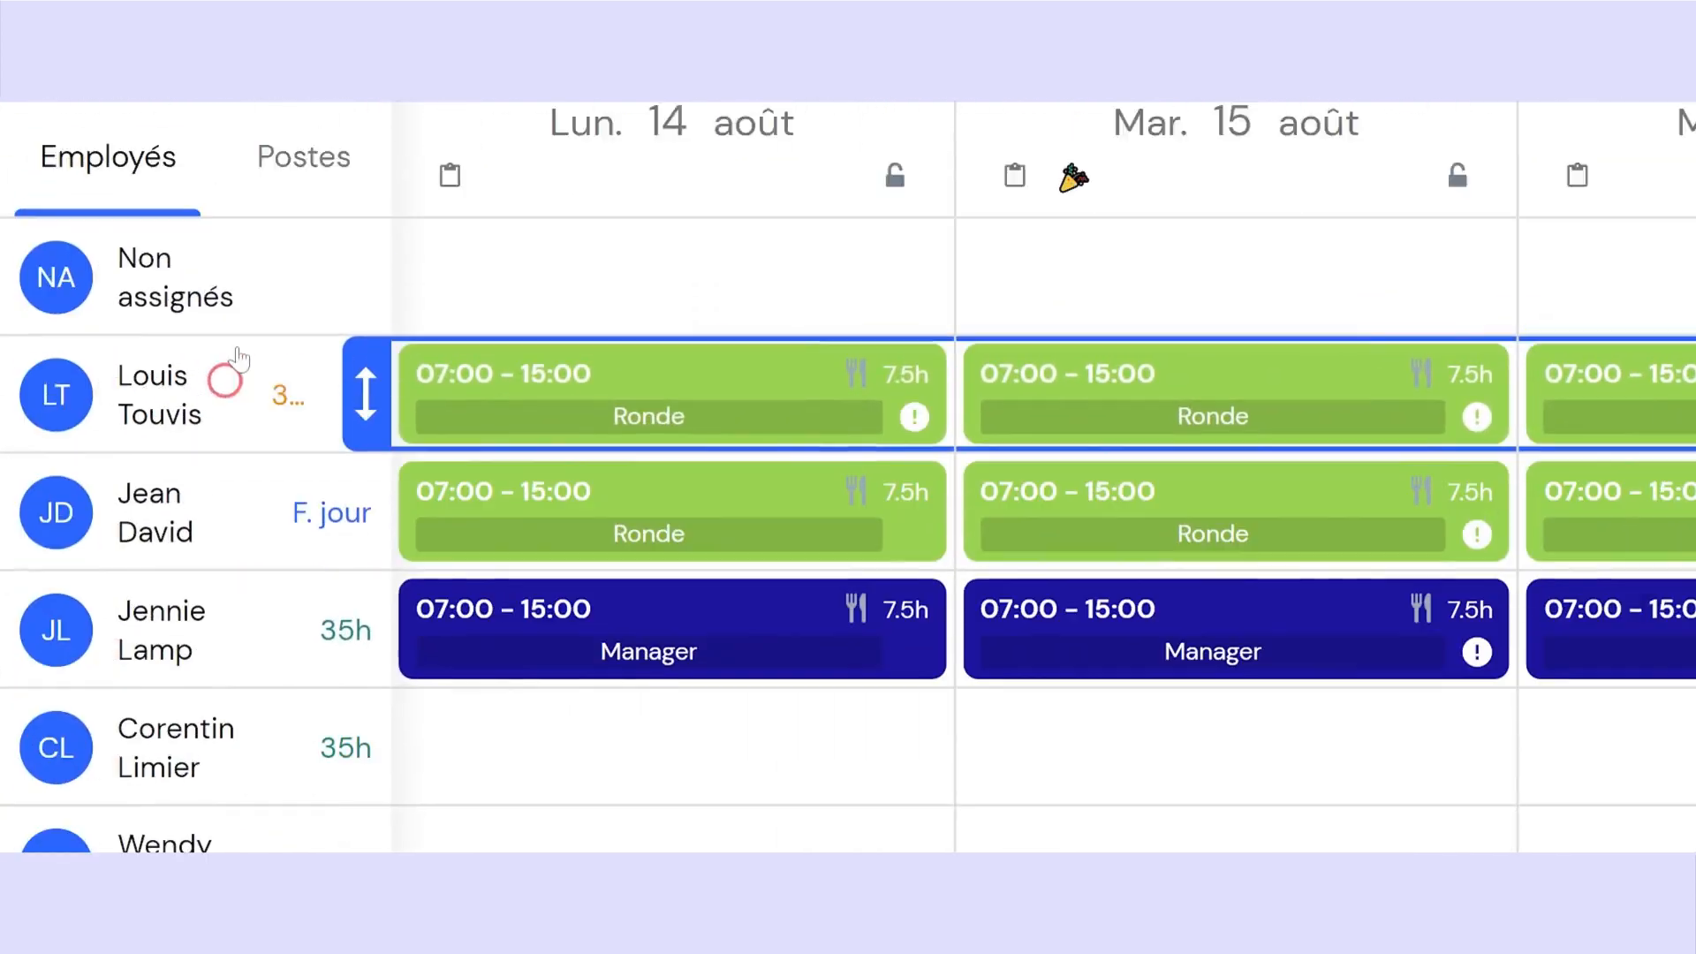
pyautogui.click(320, 169)
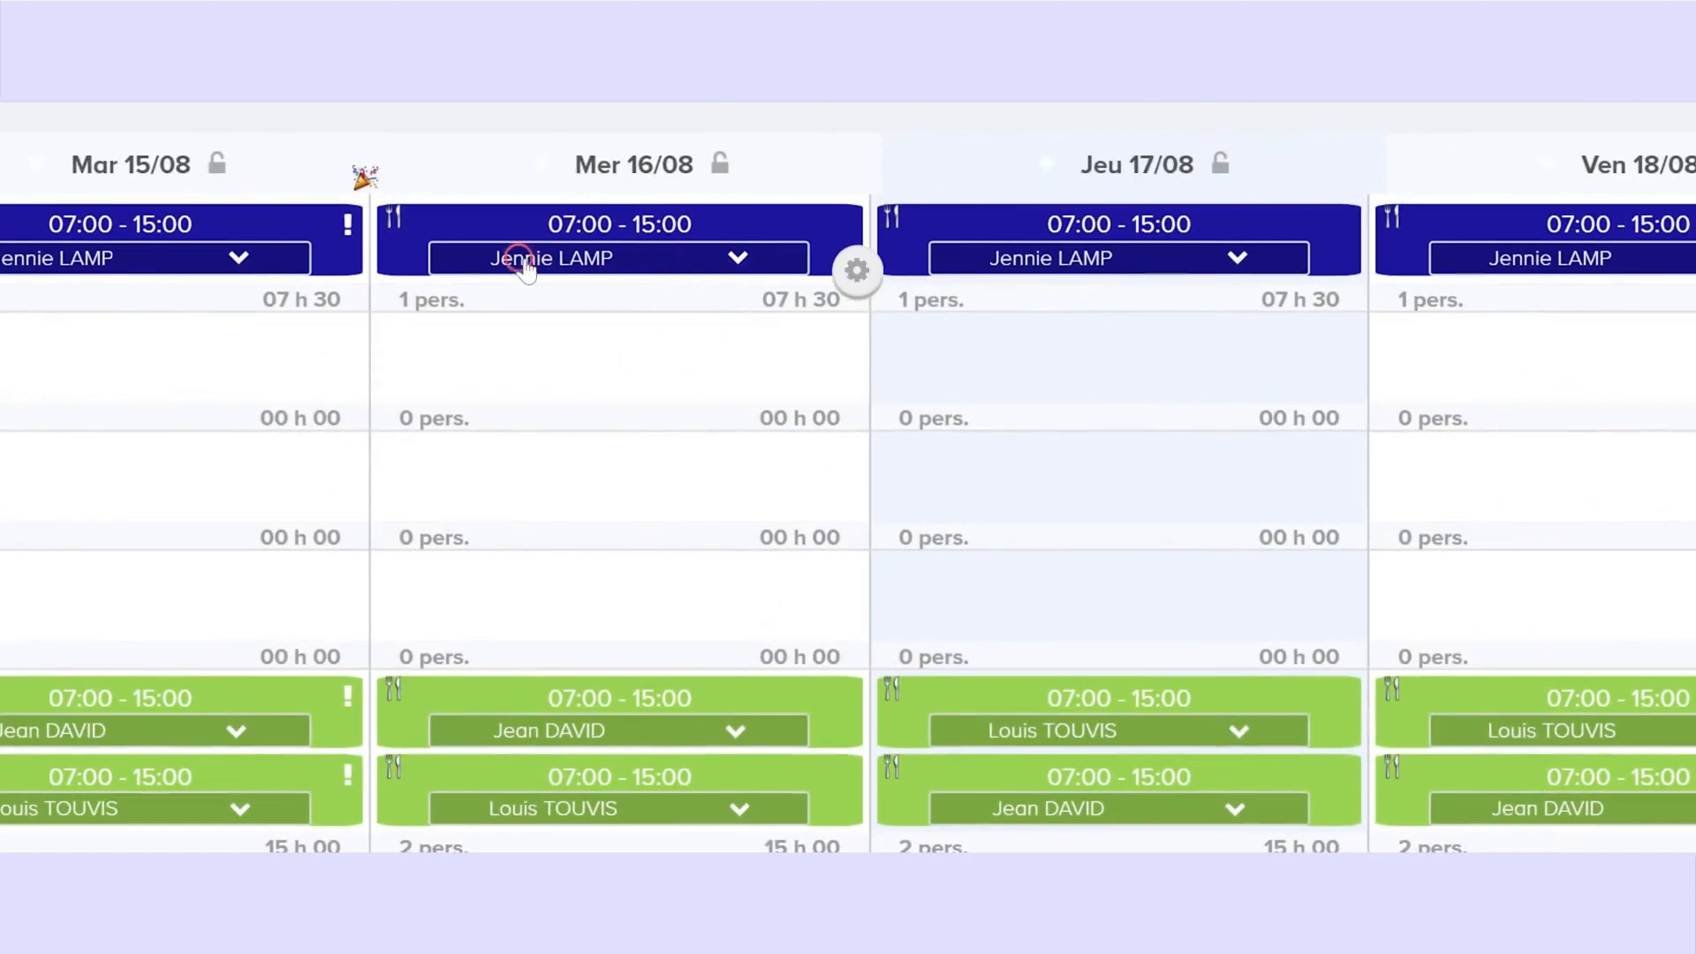
pyautogui.click(737, 257)
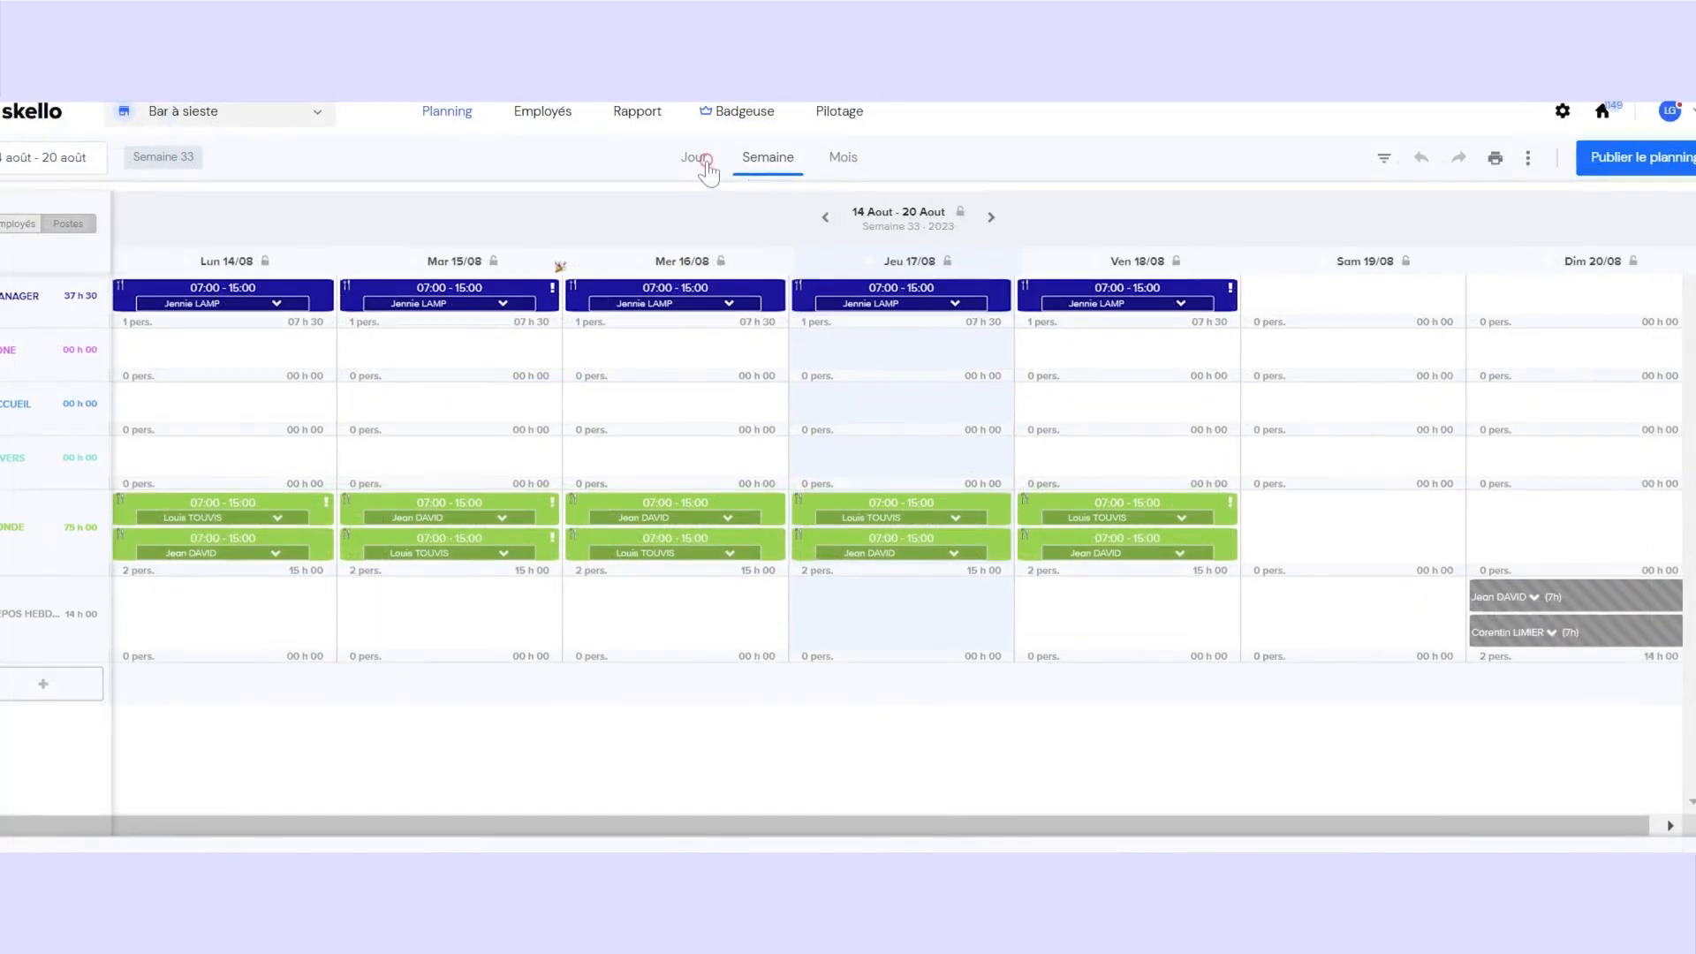
pyautogui.click(694, 156)
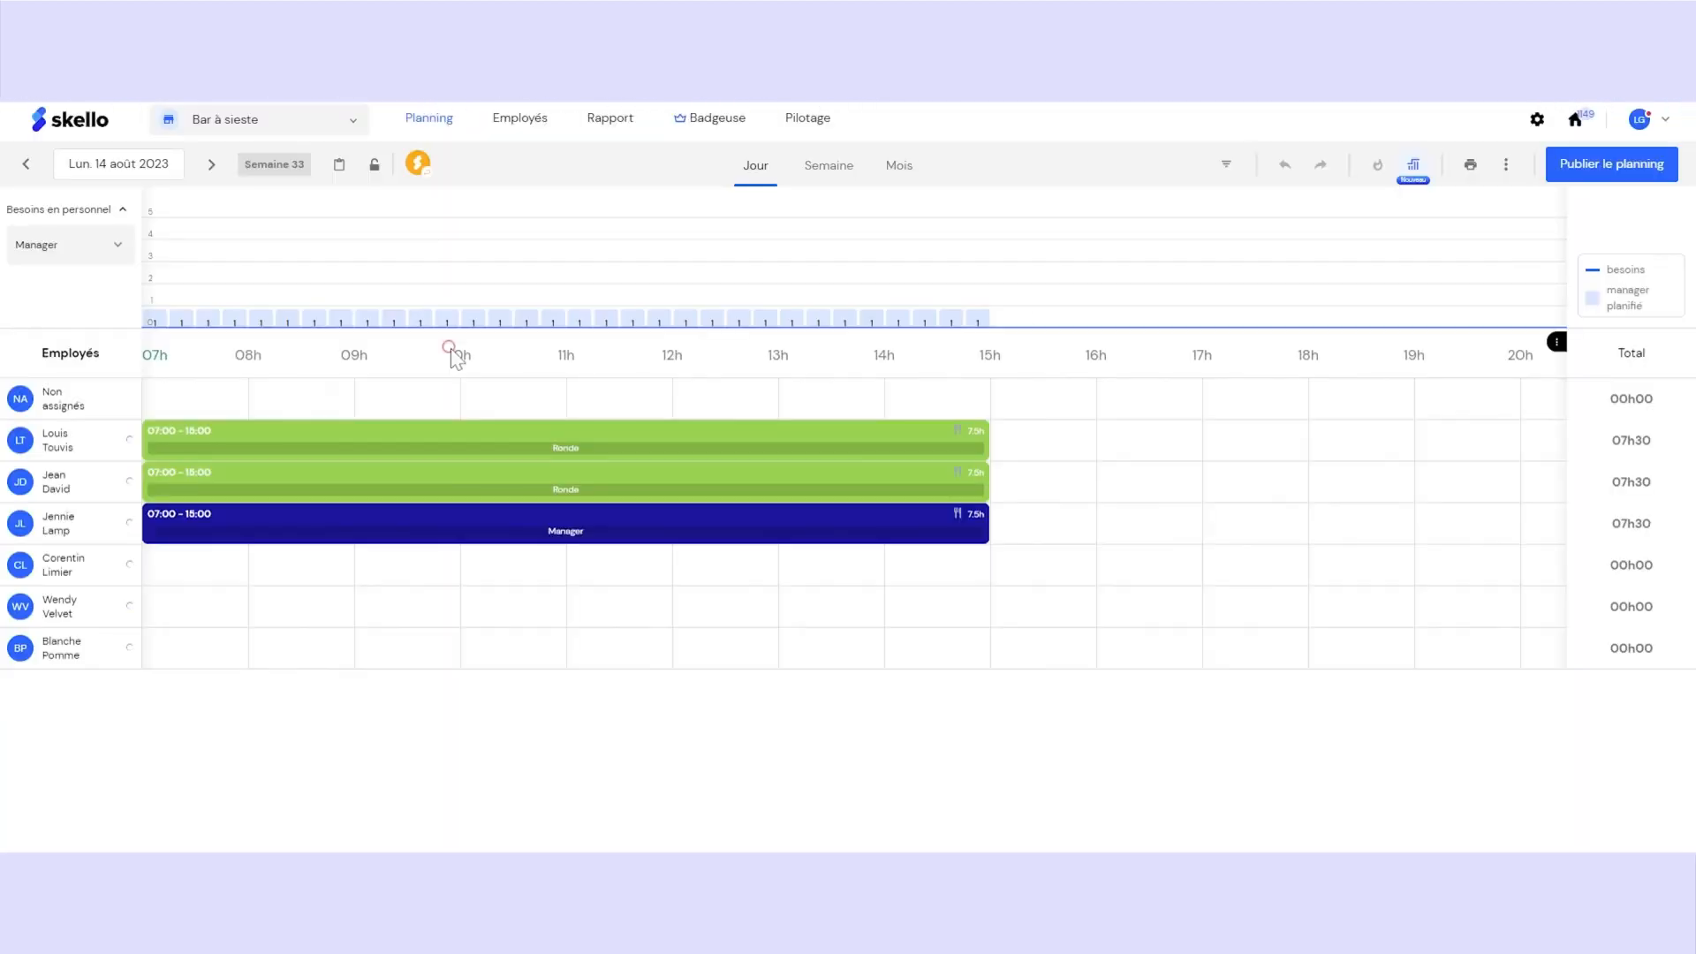
pyautogui.moveTo(434, 327)
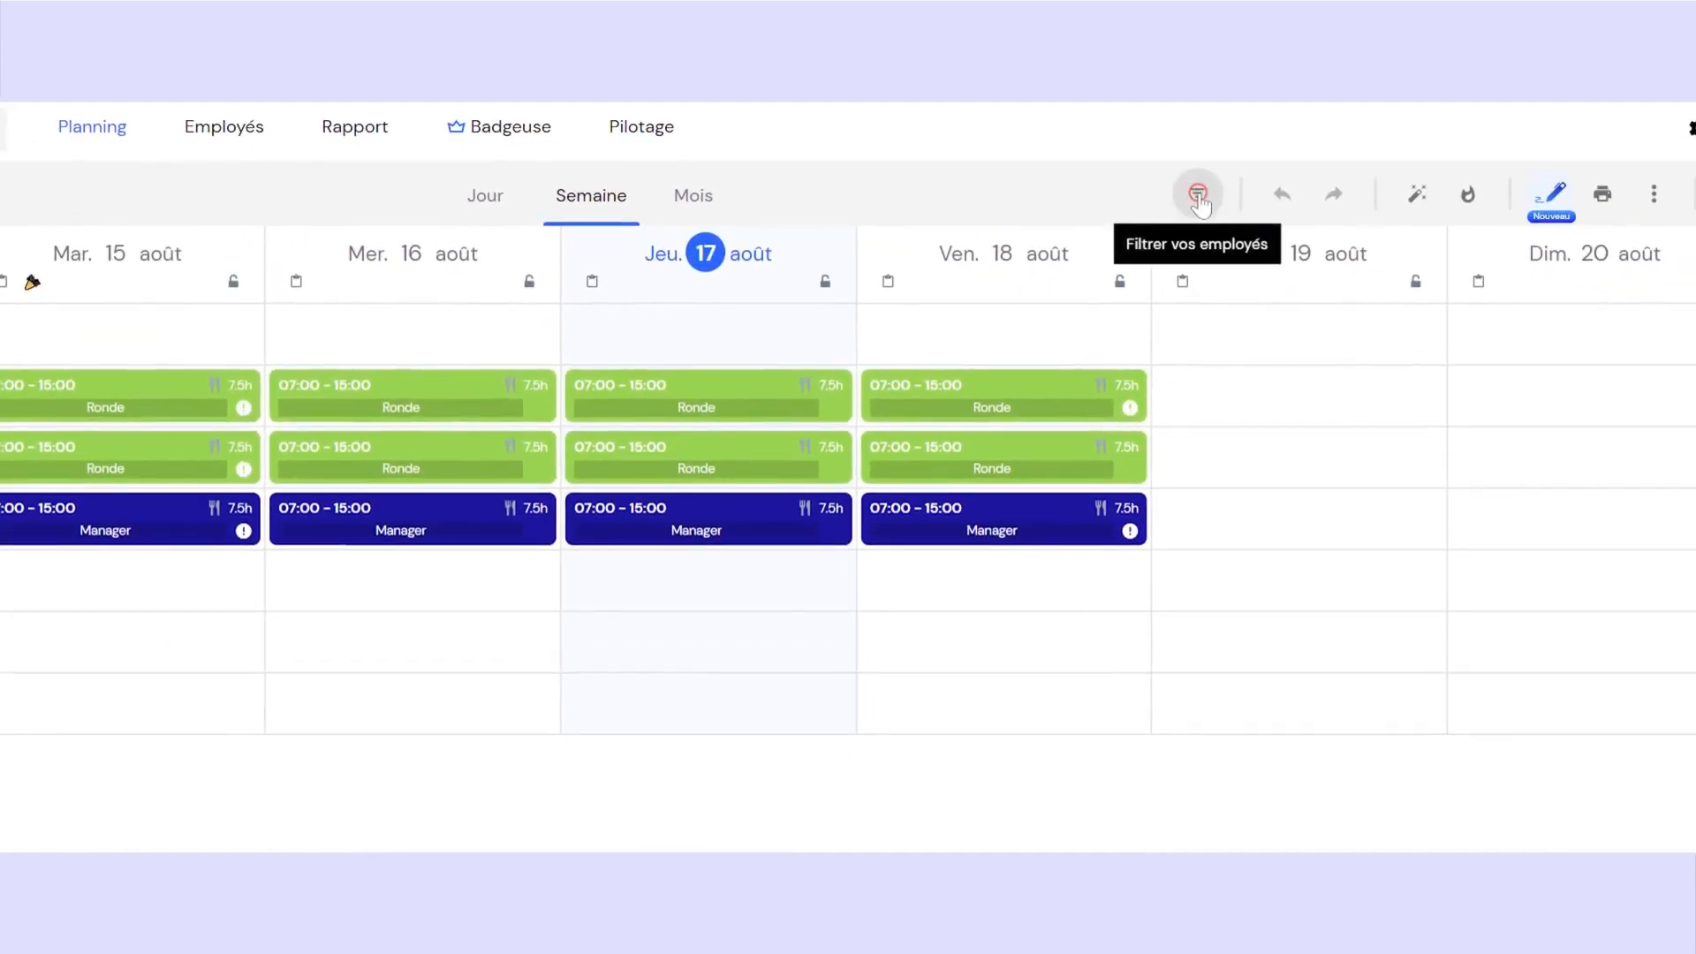
# Filter the weekly planning to employees holding the Divers or Ronde positions
pyautogui.click(1198, 196)
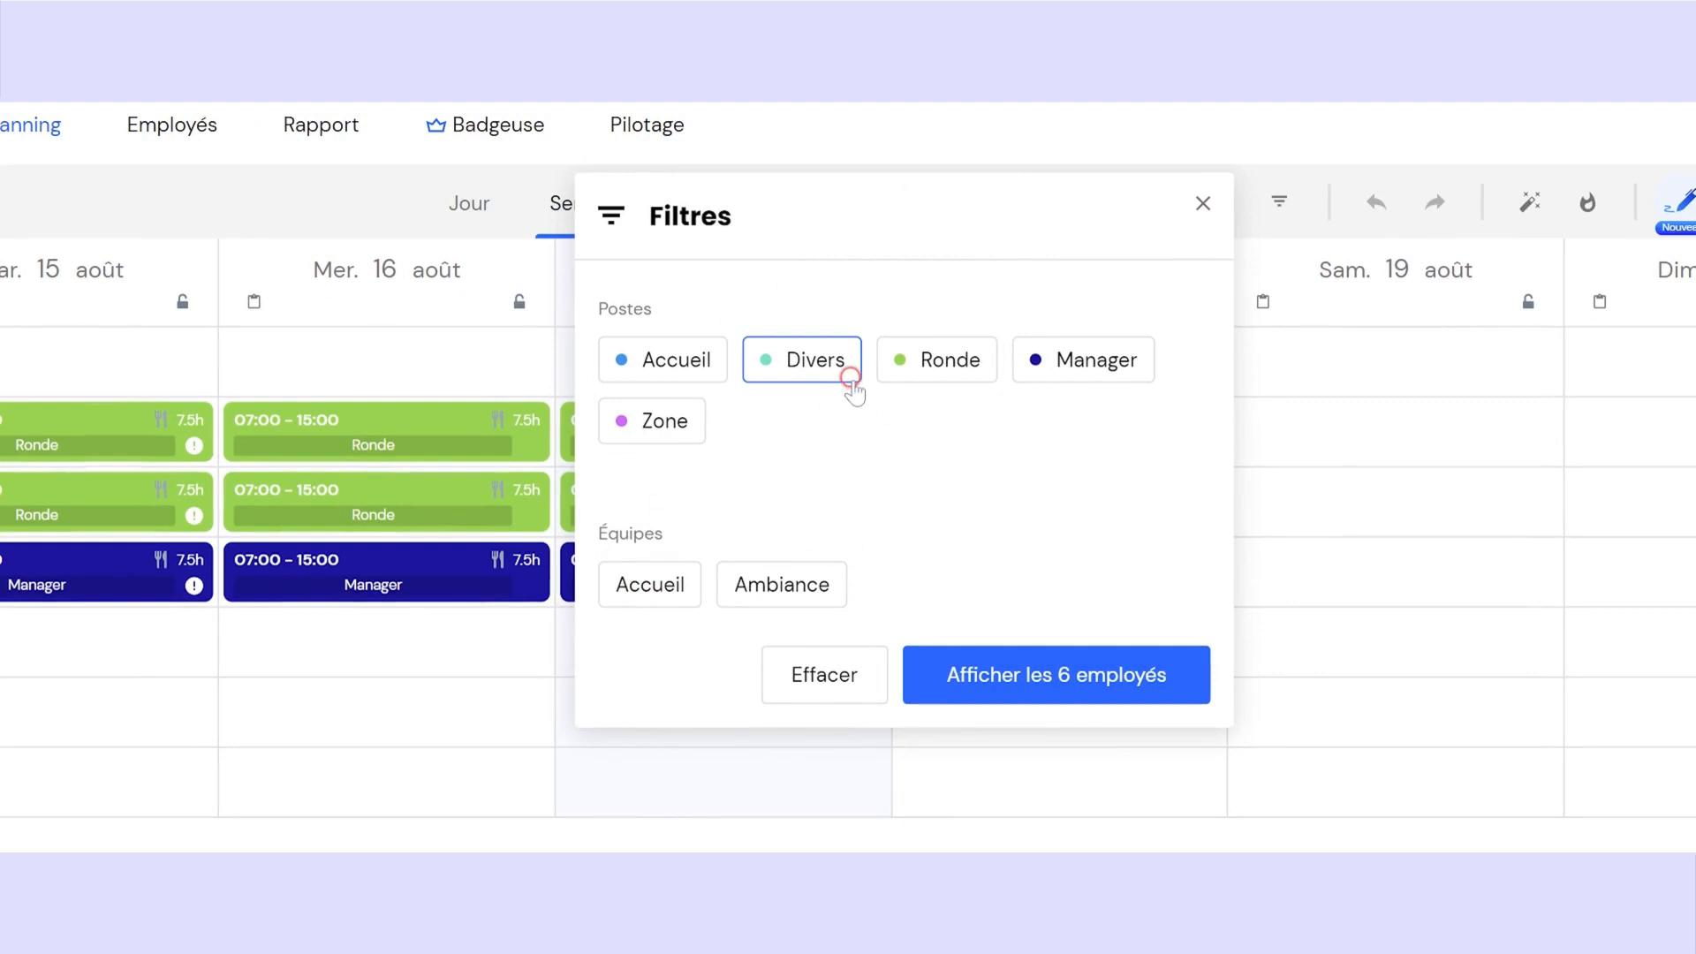
pyautogui.click(806, 354)
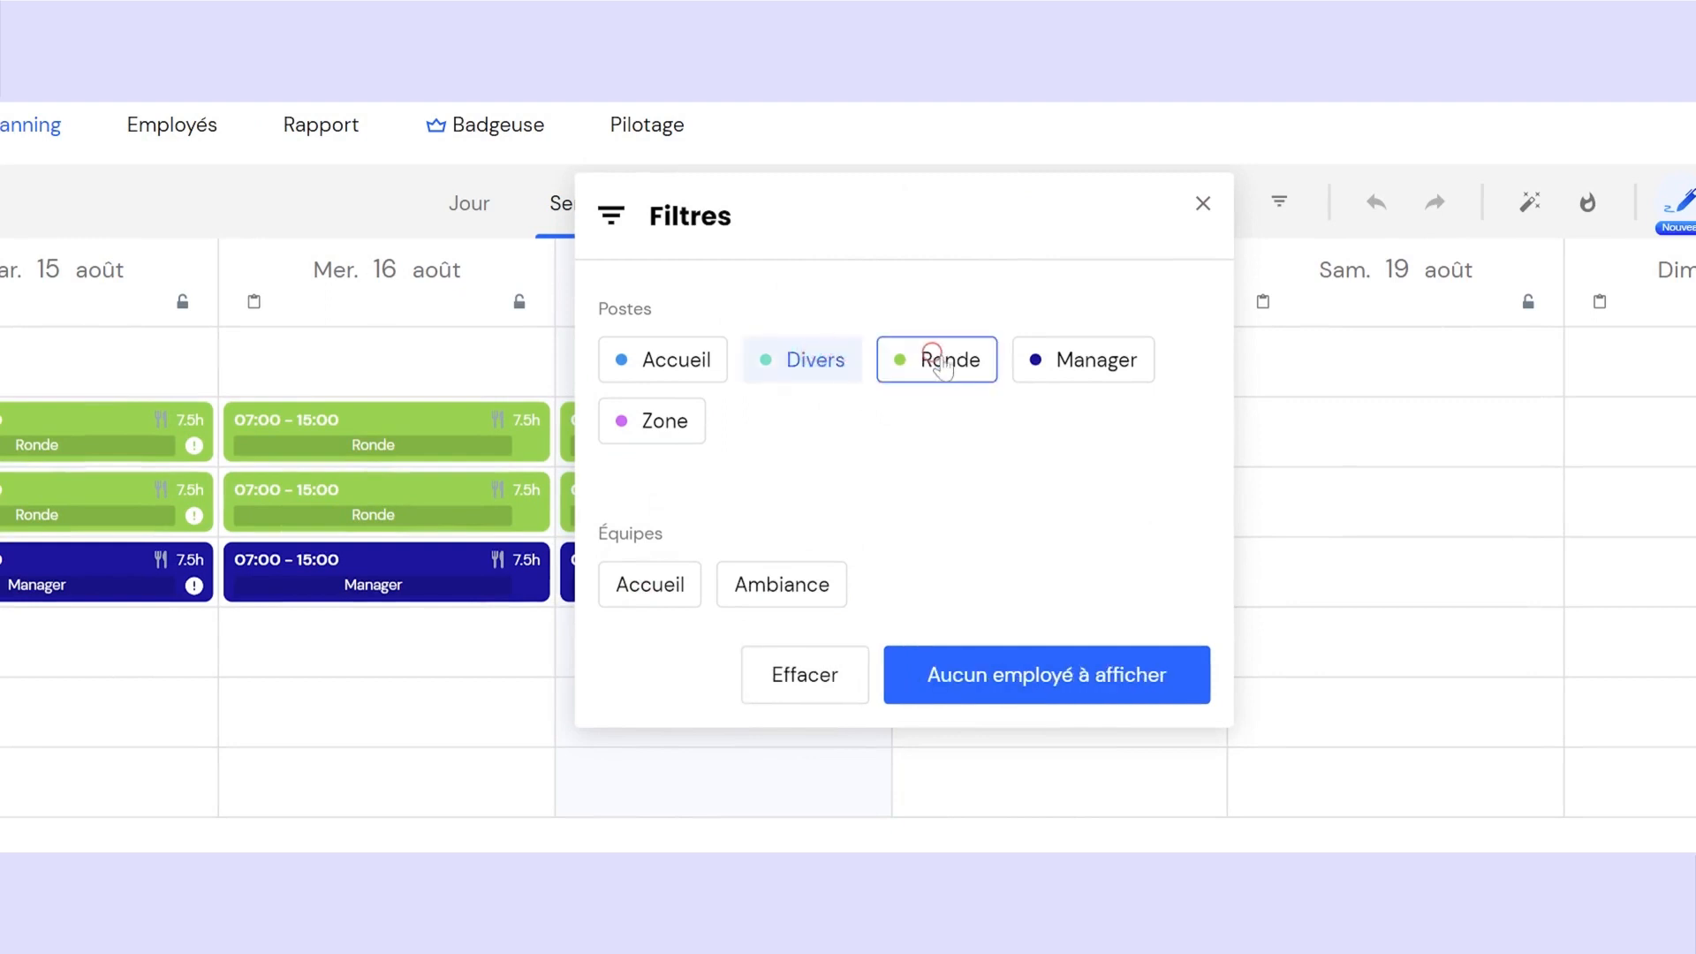
pyautogui.click(959, 356)
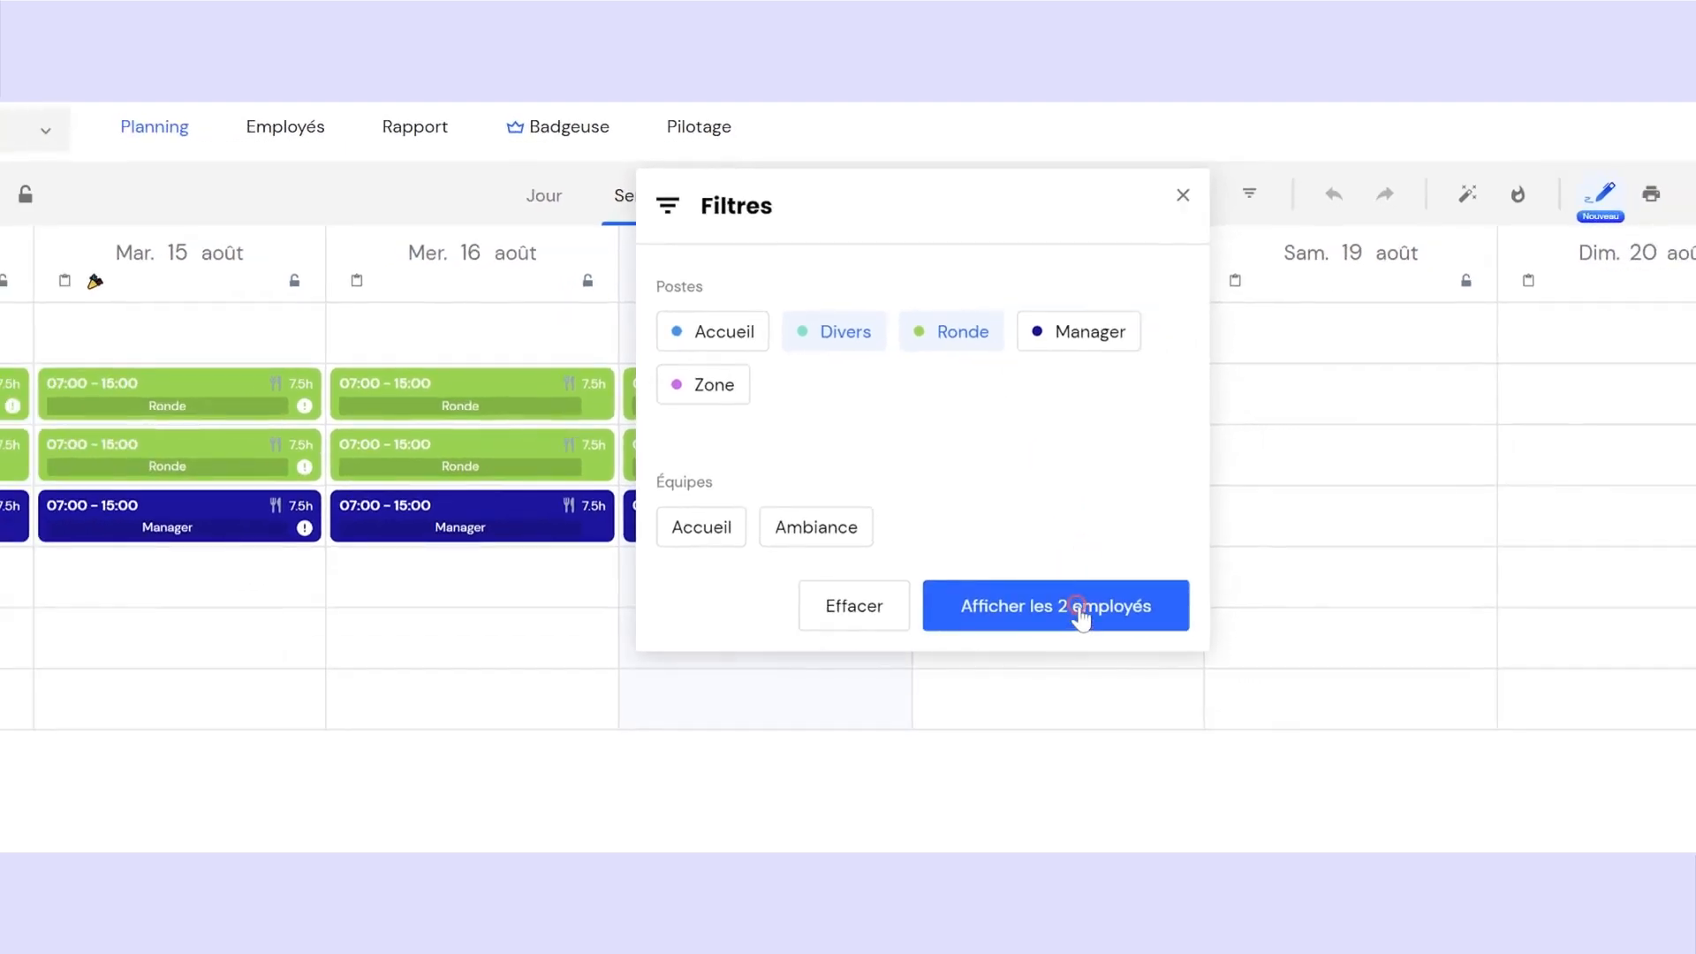
pyautogui.click(1080, 610)
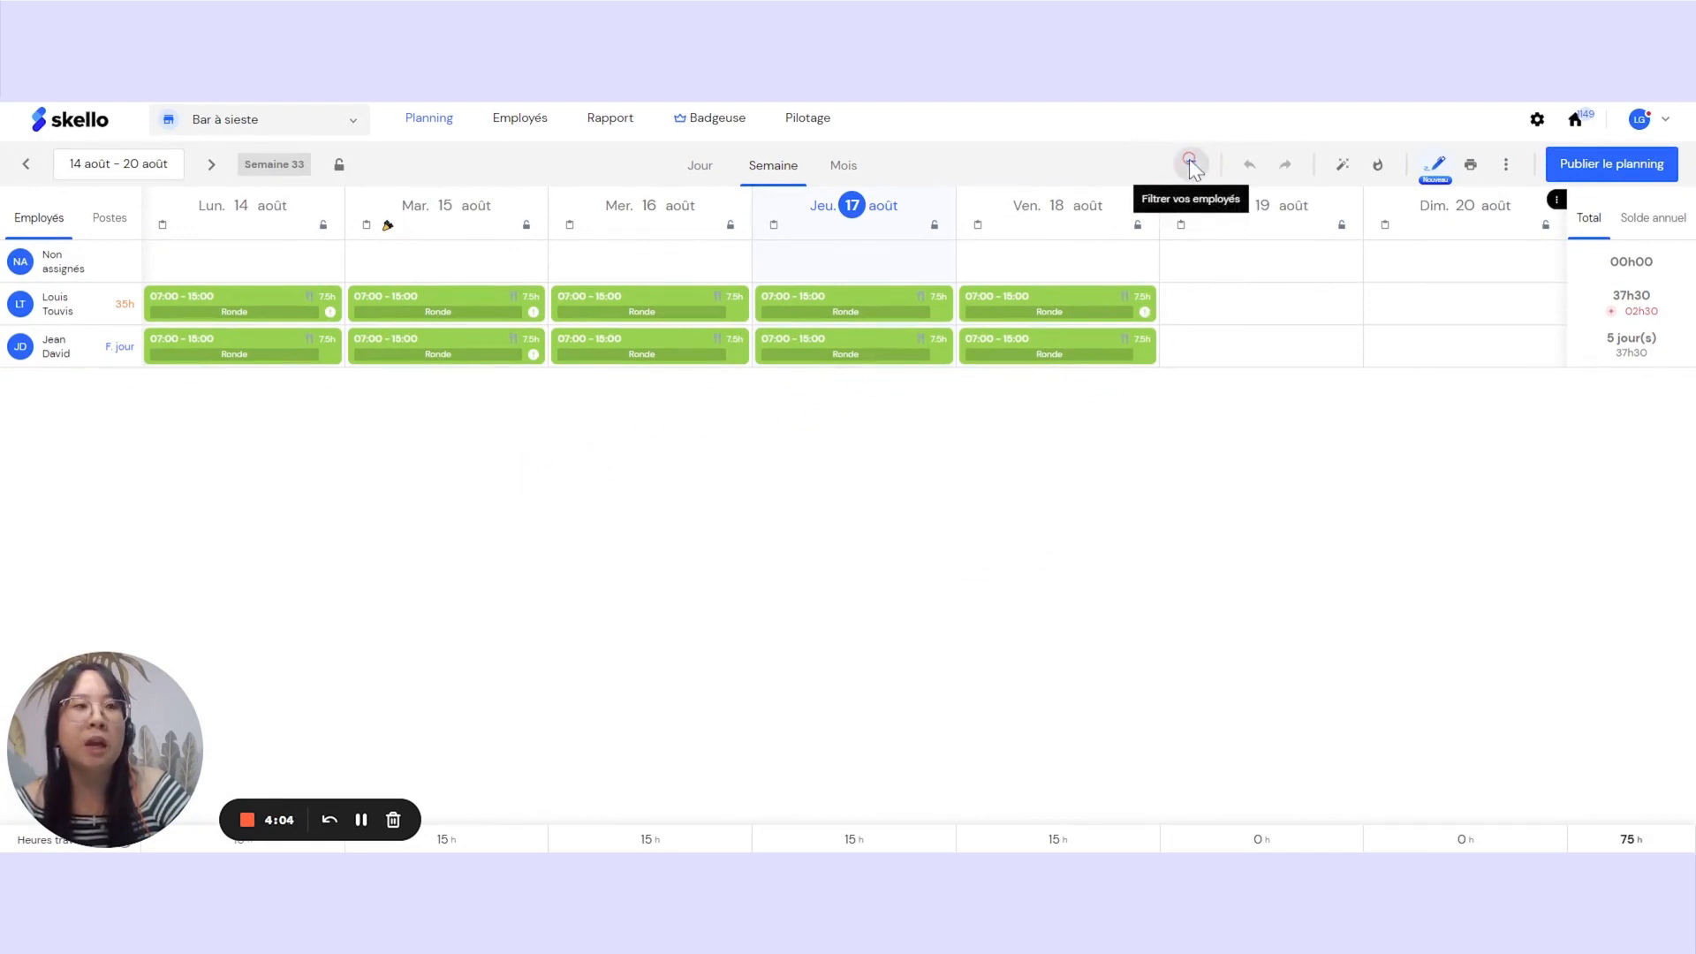
pyautogui.click(361, 819)
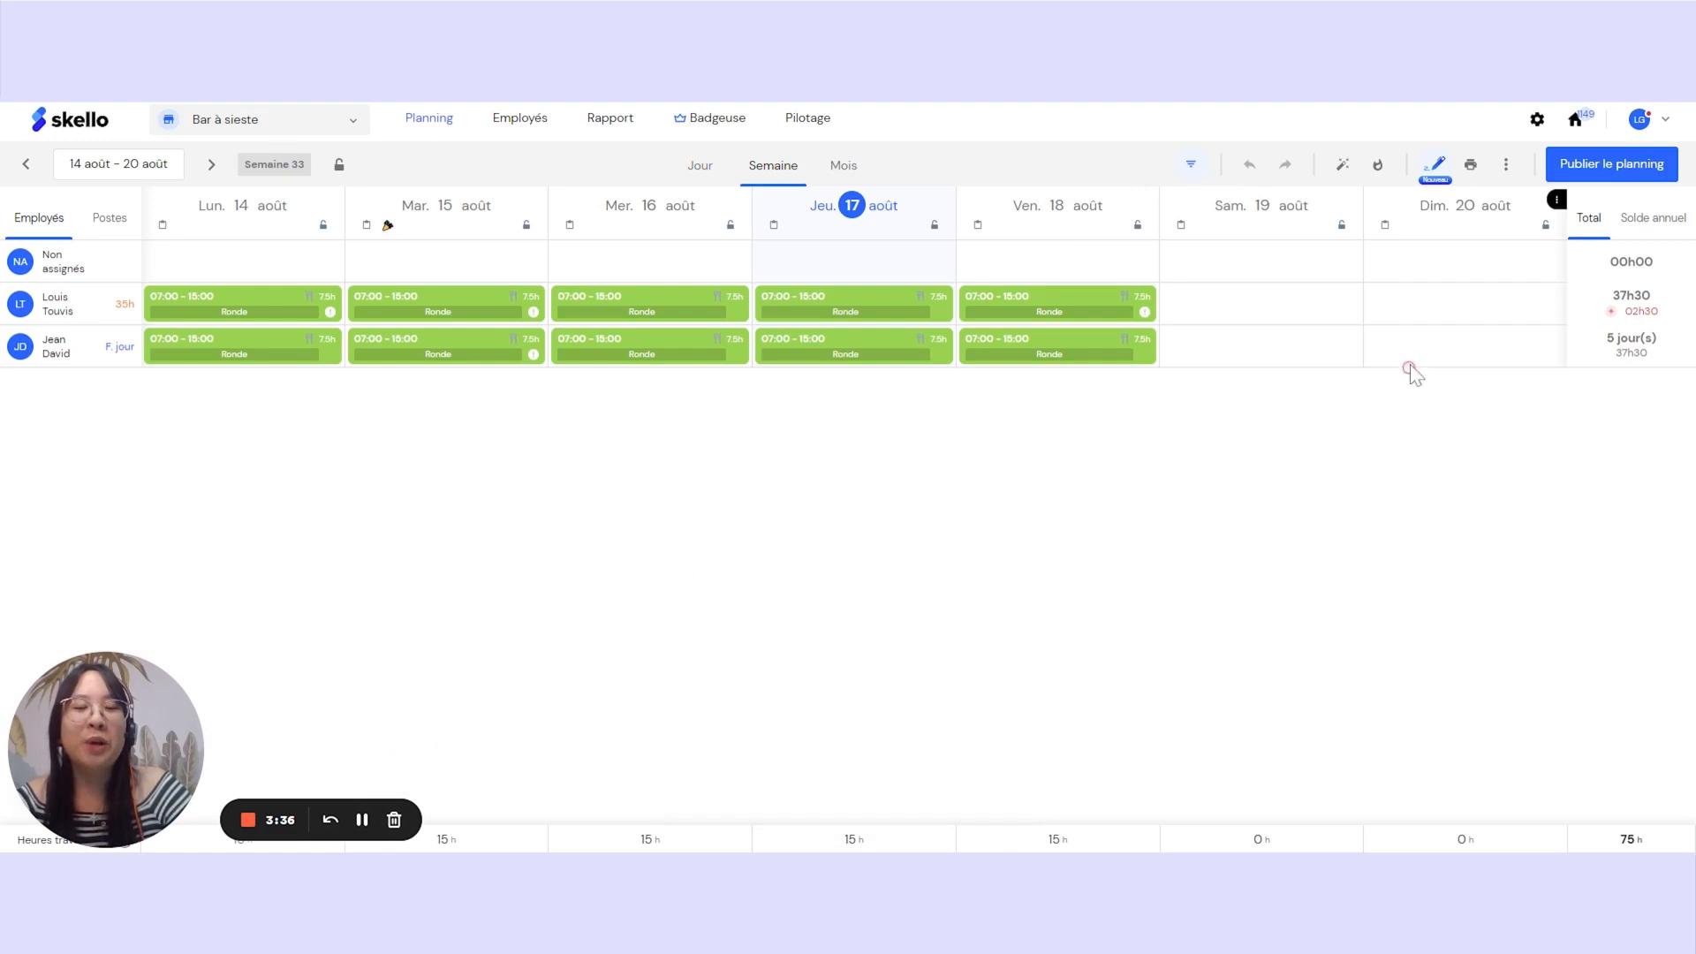
# Lock Tuesday 15 August in the weekly planning and open the option to lock a period
pyautogui.click(1473, 171)
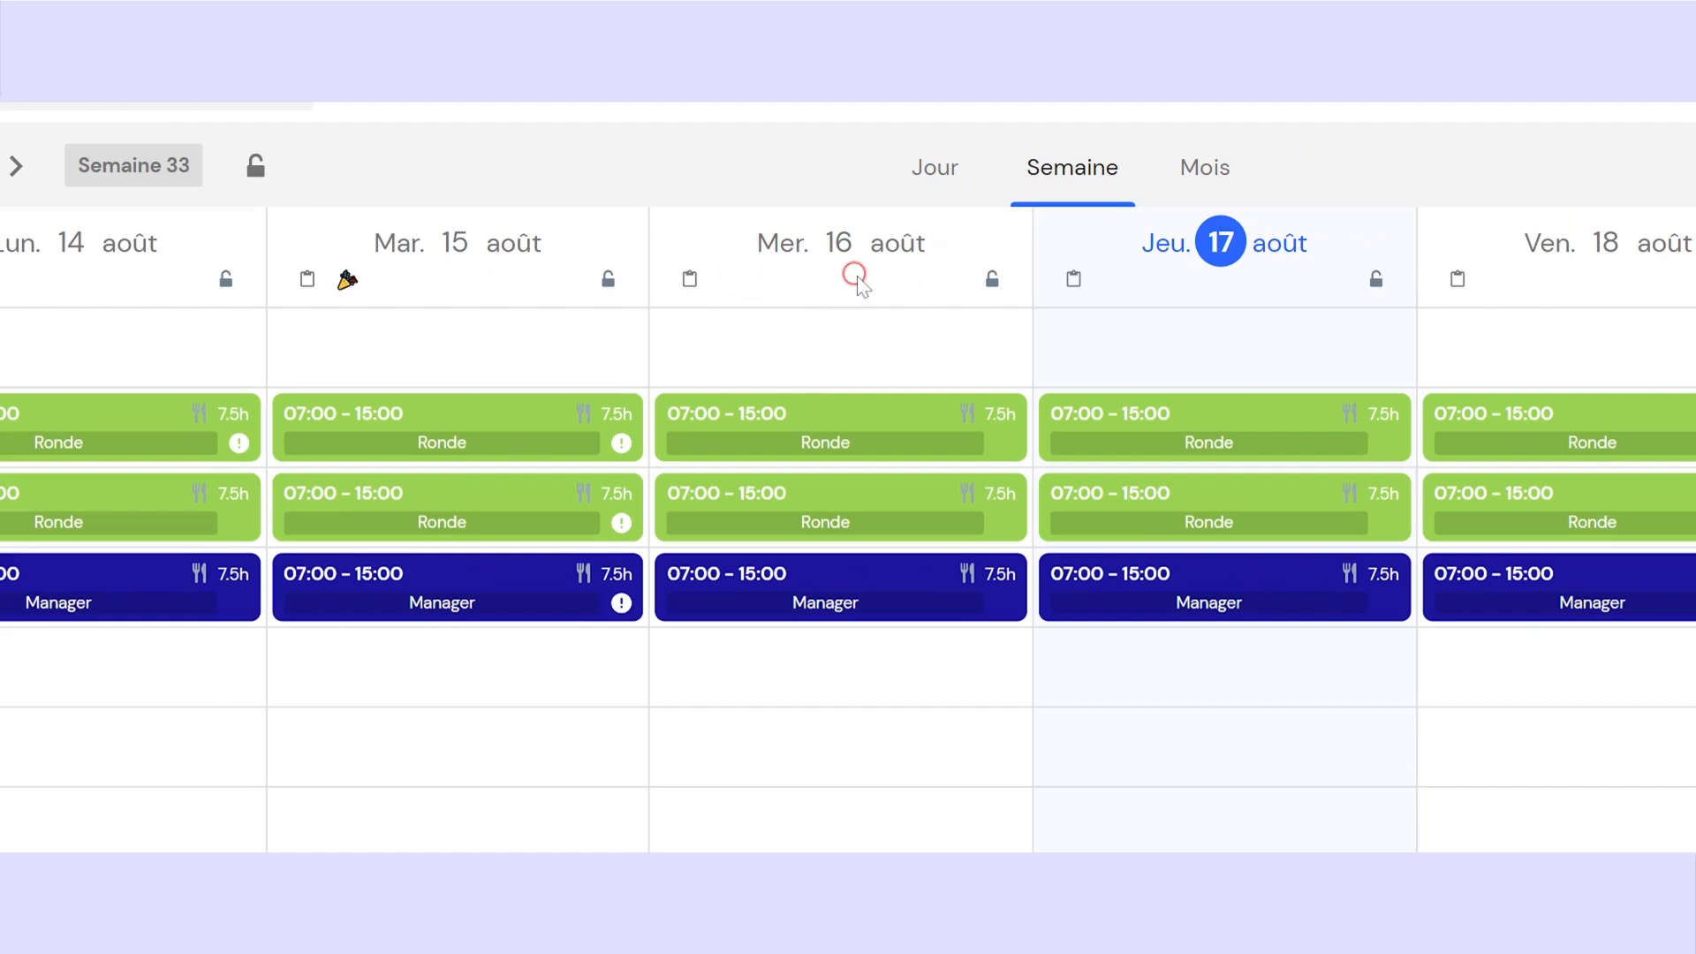
pyautogui.click(606, 281)
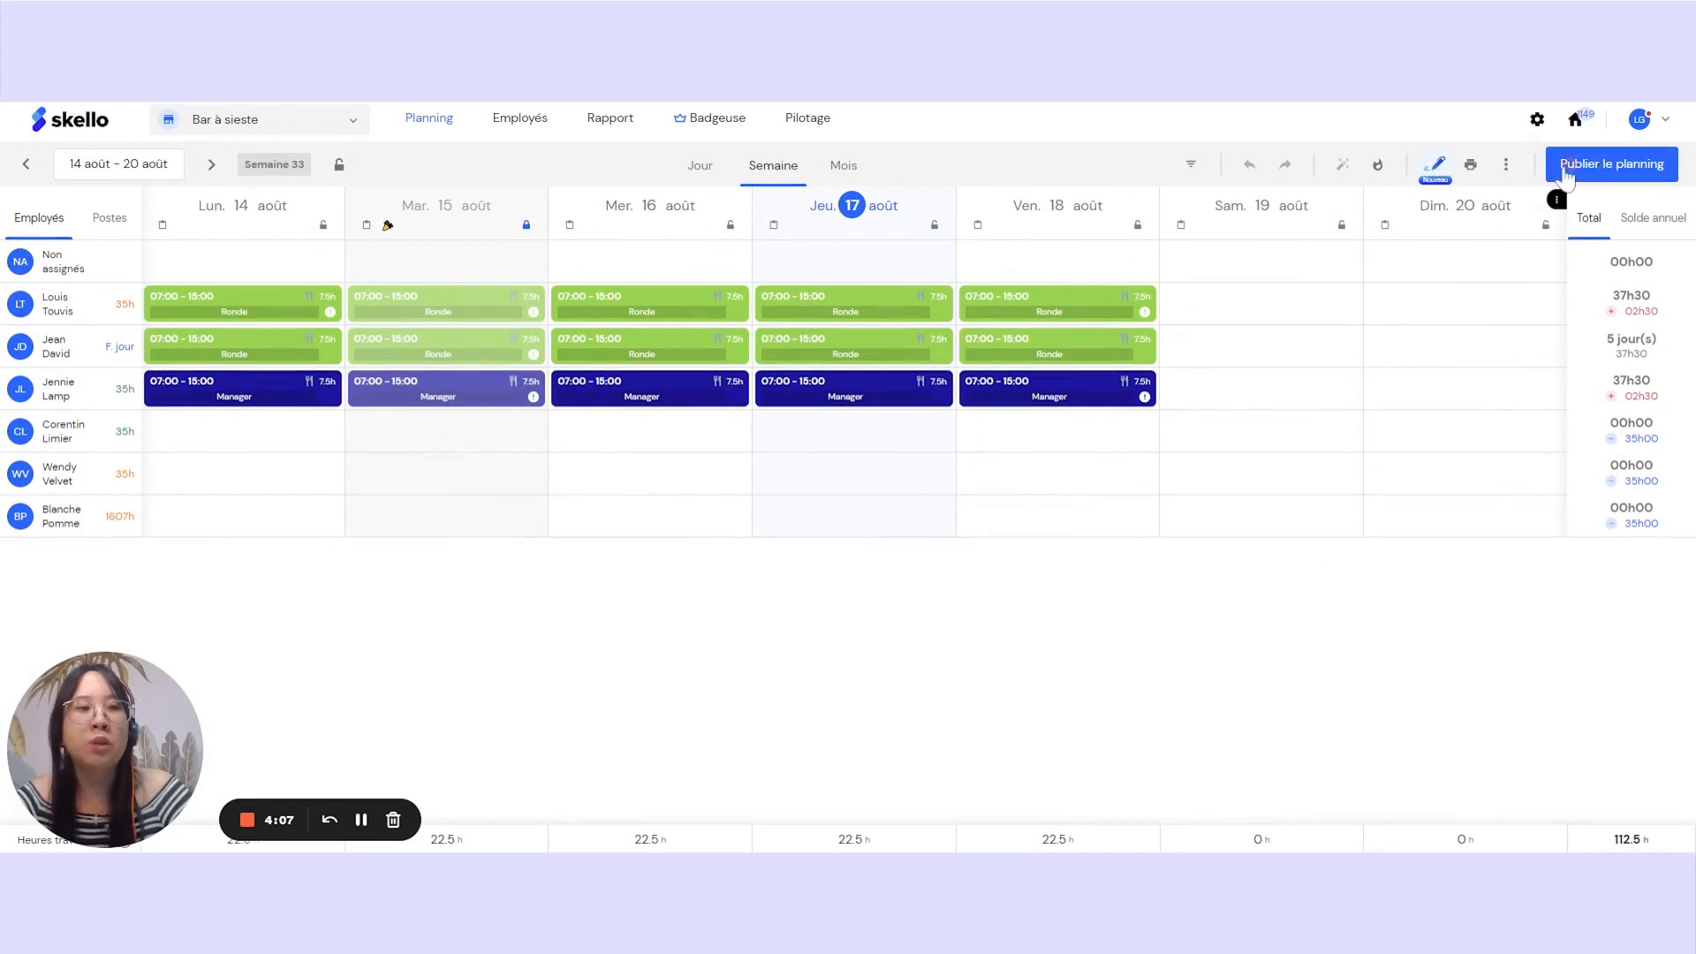
pyautogui.click(1498, 170)
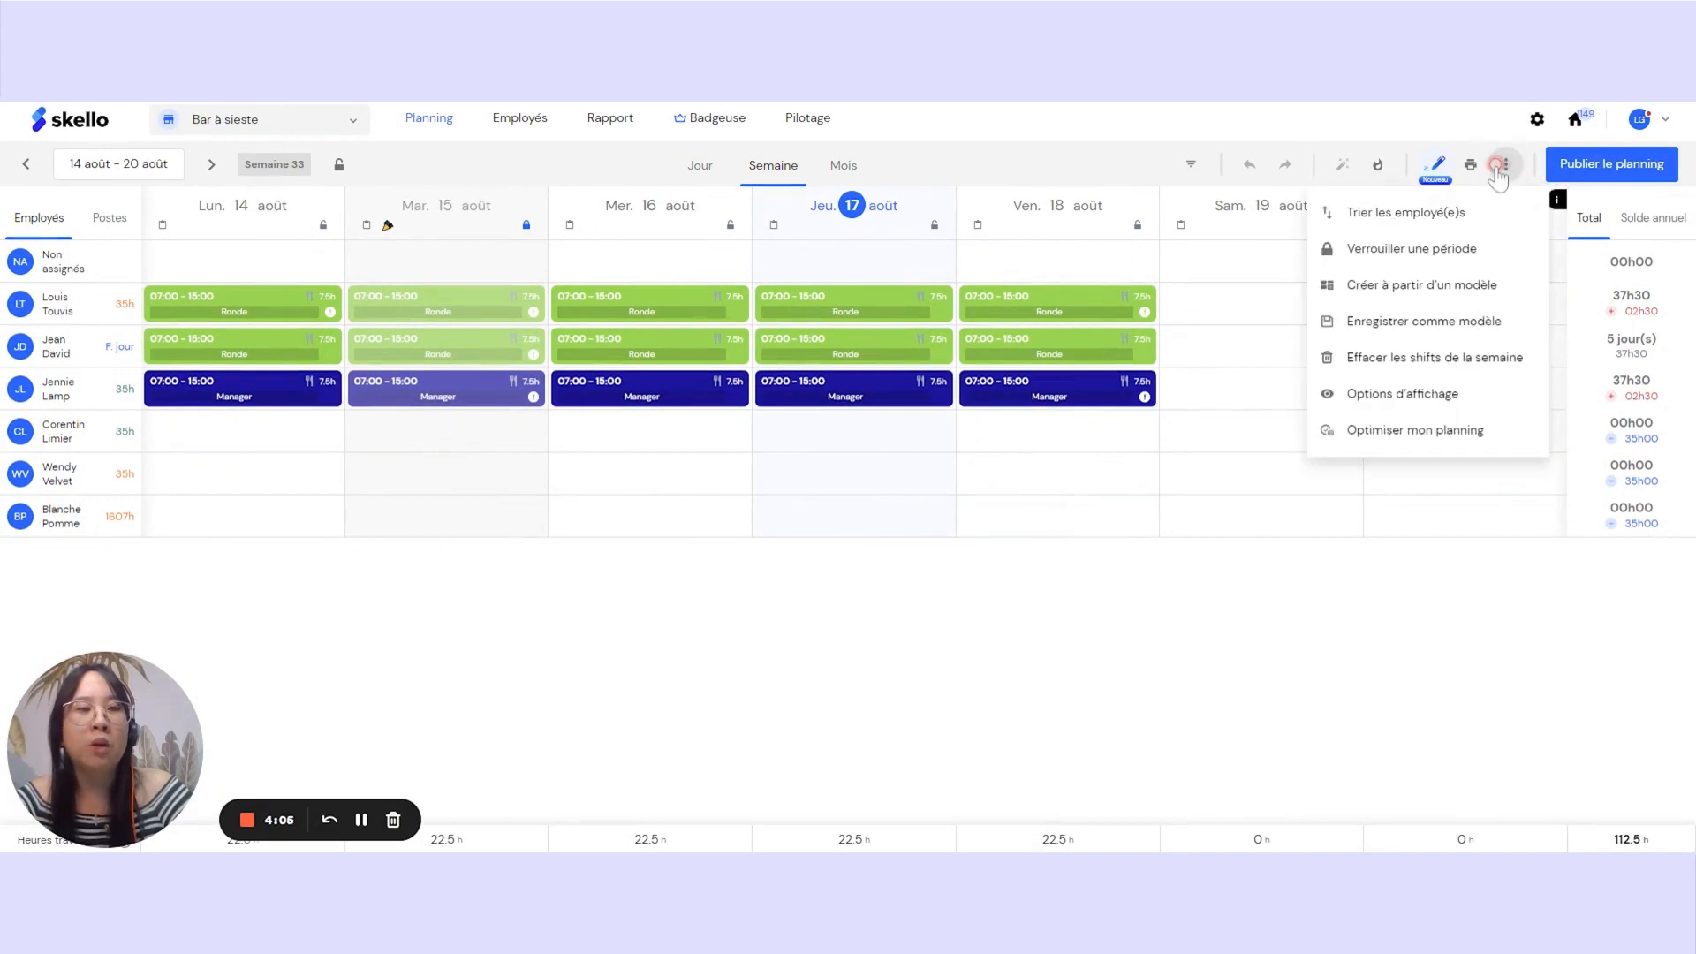
pyautogui.click(1487, 257)
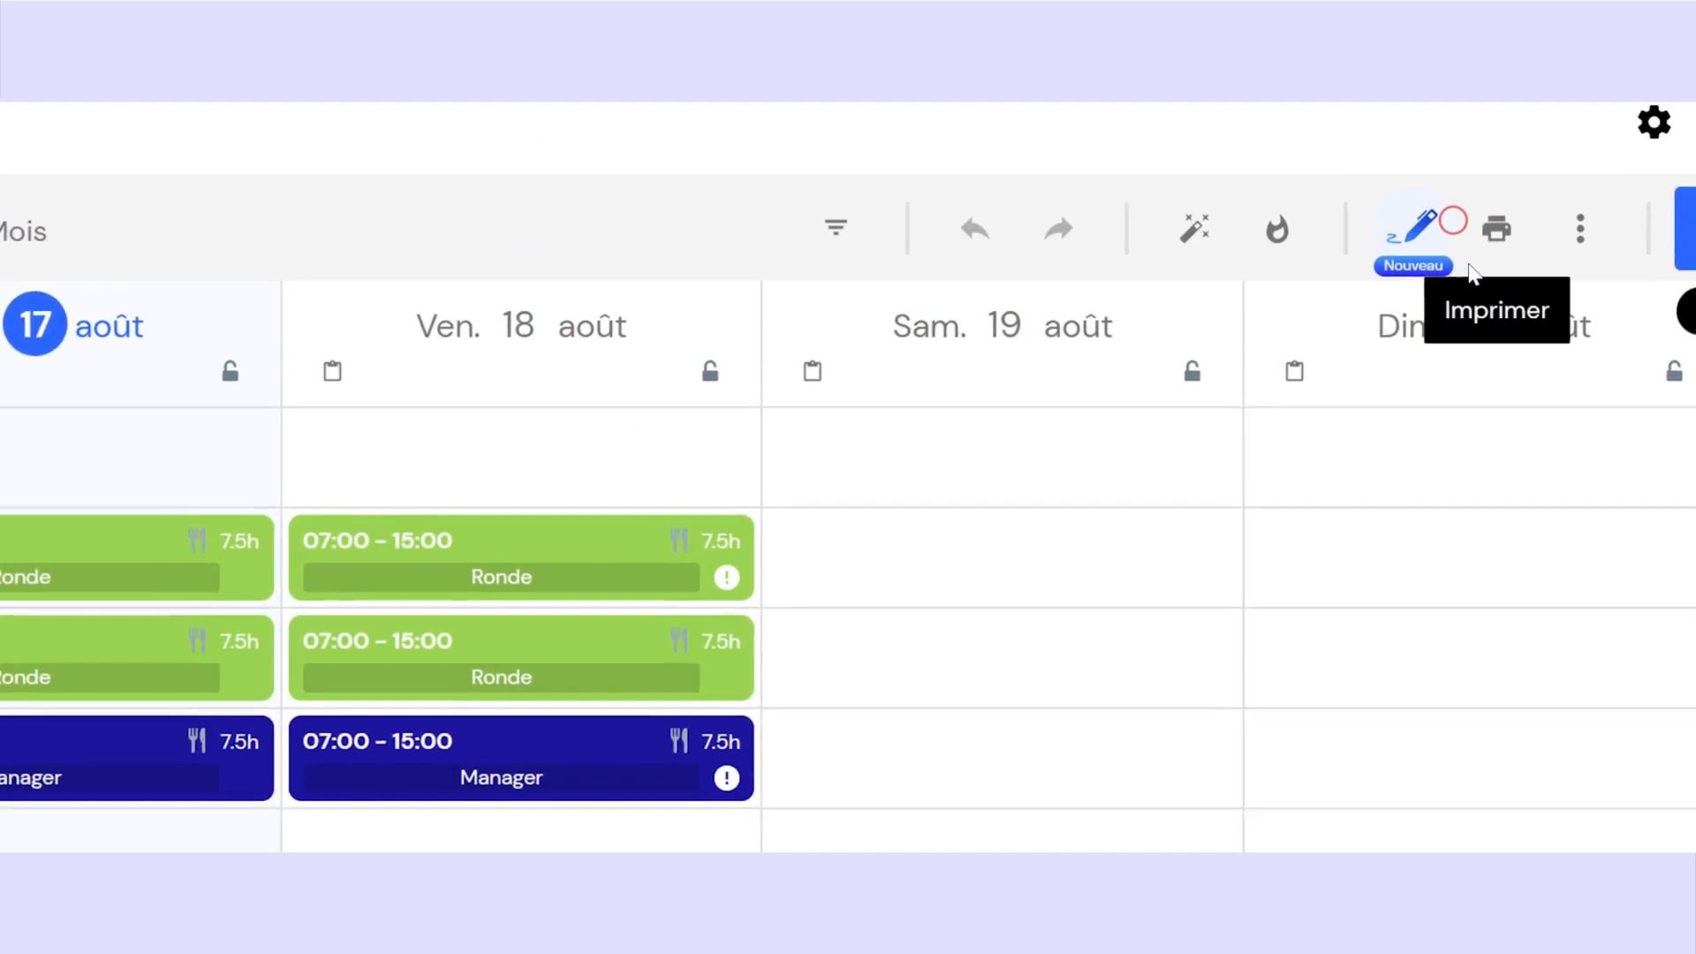
# Check the printable document types and print settings, and print the detailed weekly planning for 14 to 20 August 2023
pyautogui.click(1500, 249)
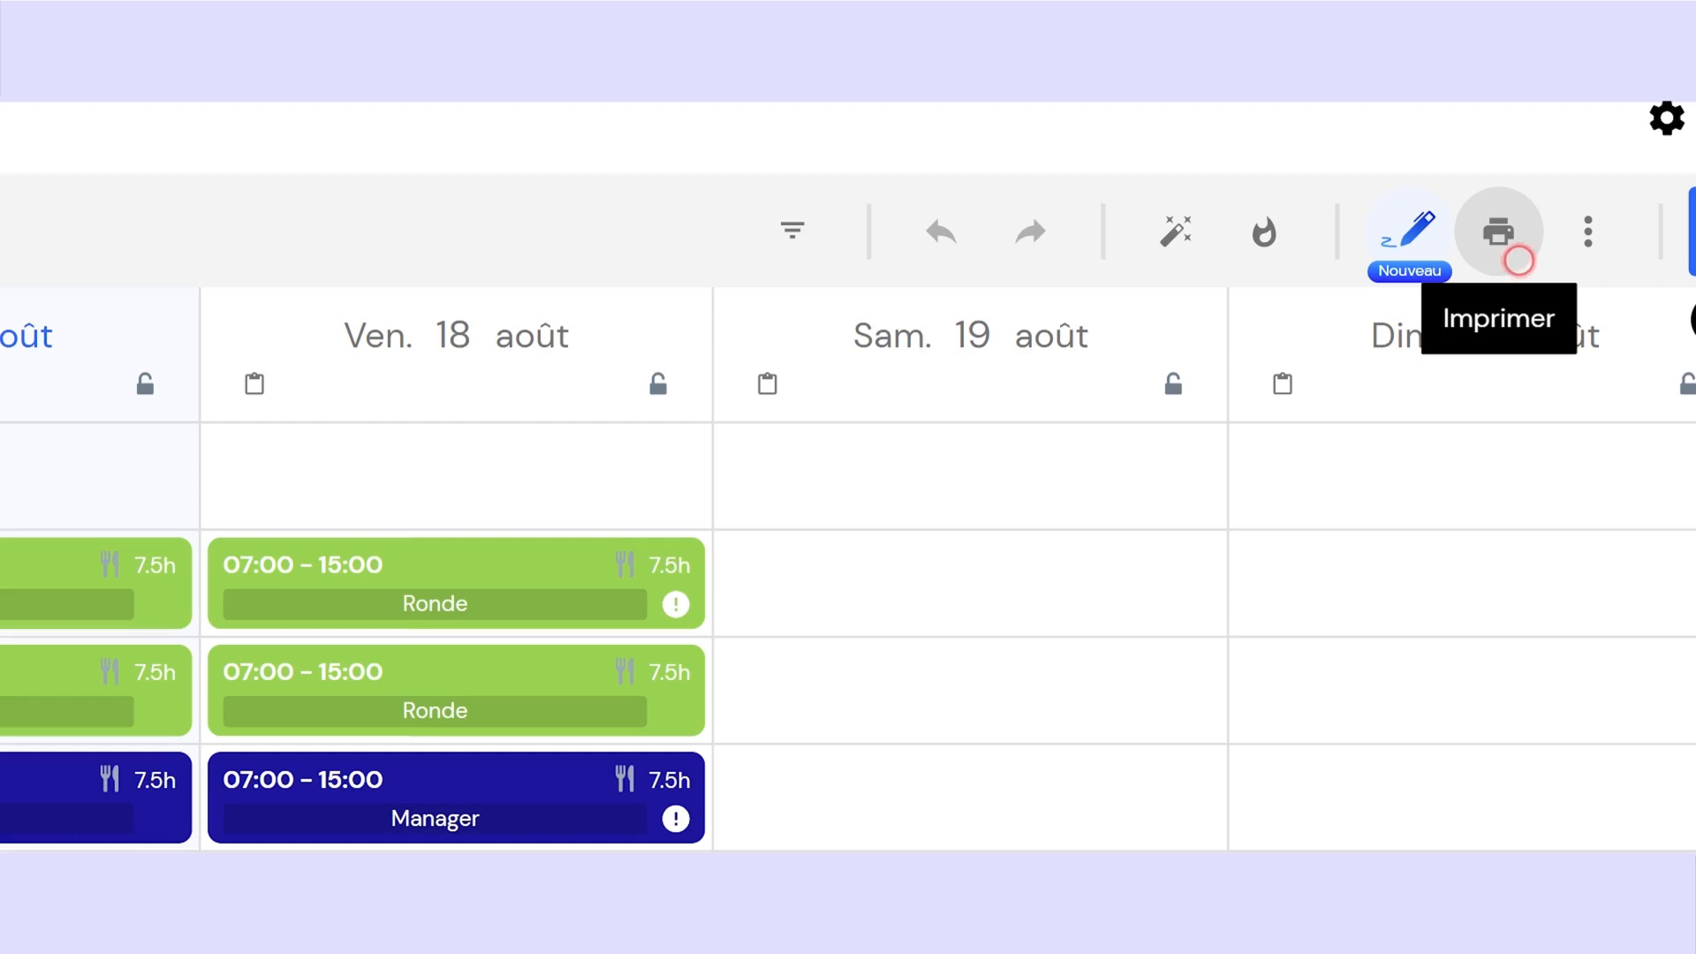
pyautogui.click(1515, 257)
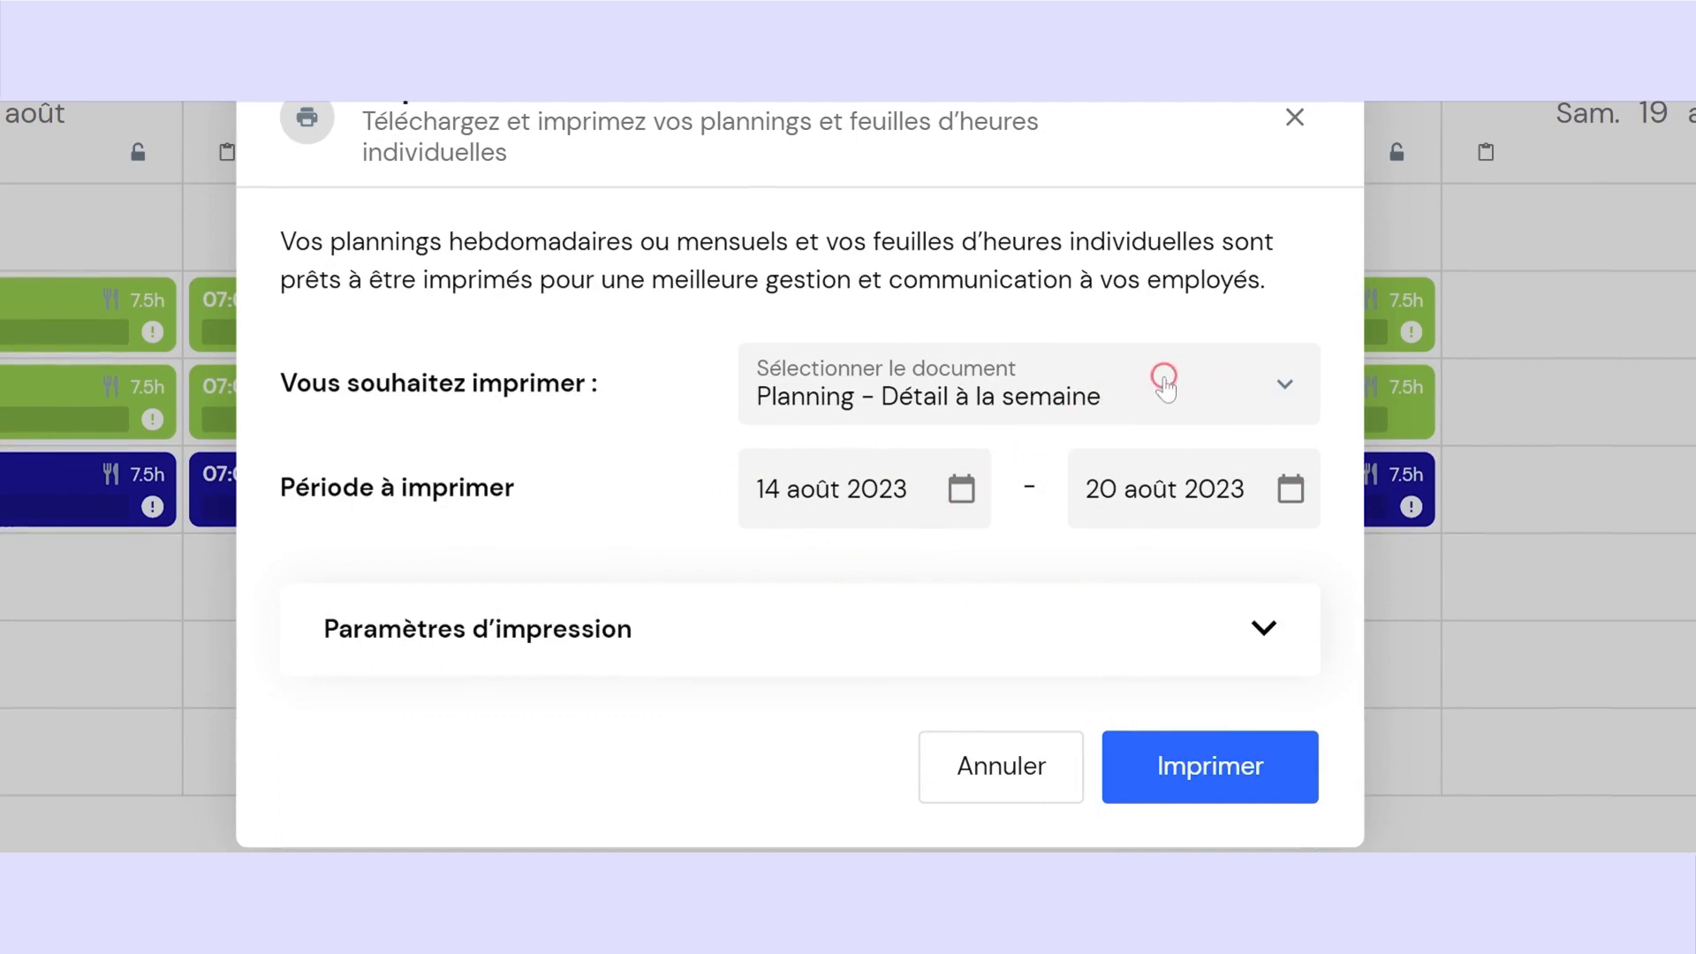
pyautogui.click(1138, 371)
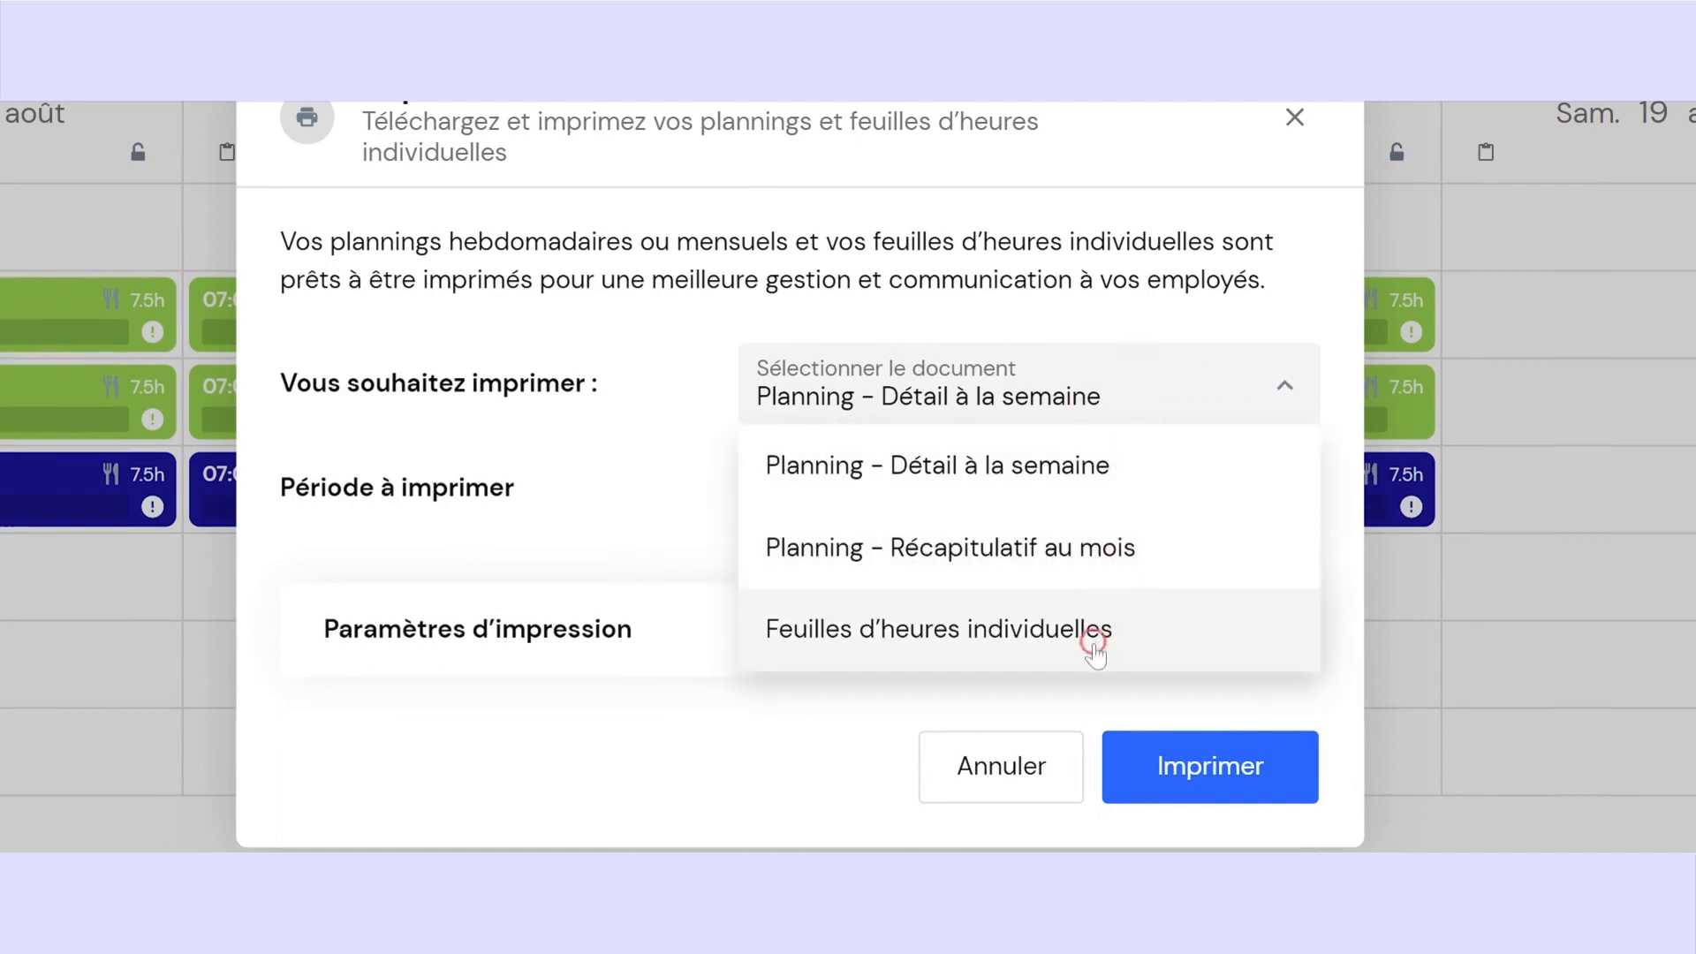
pyautogui.click(1057, 371)
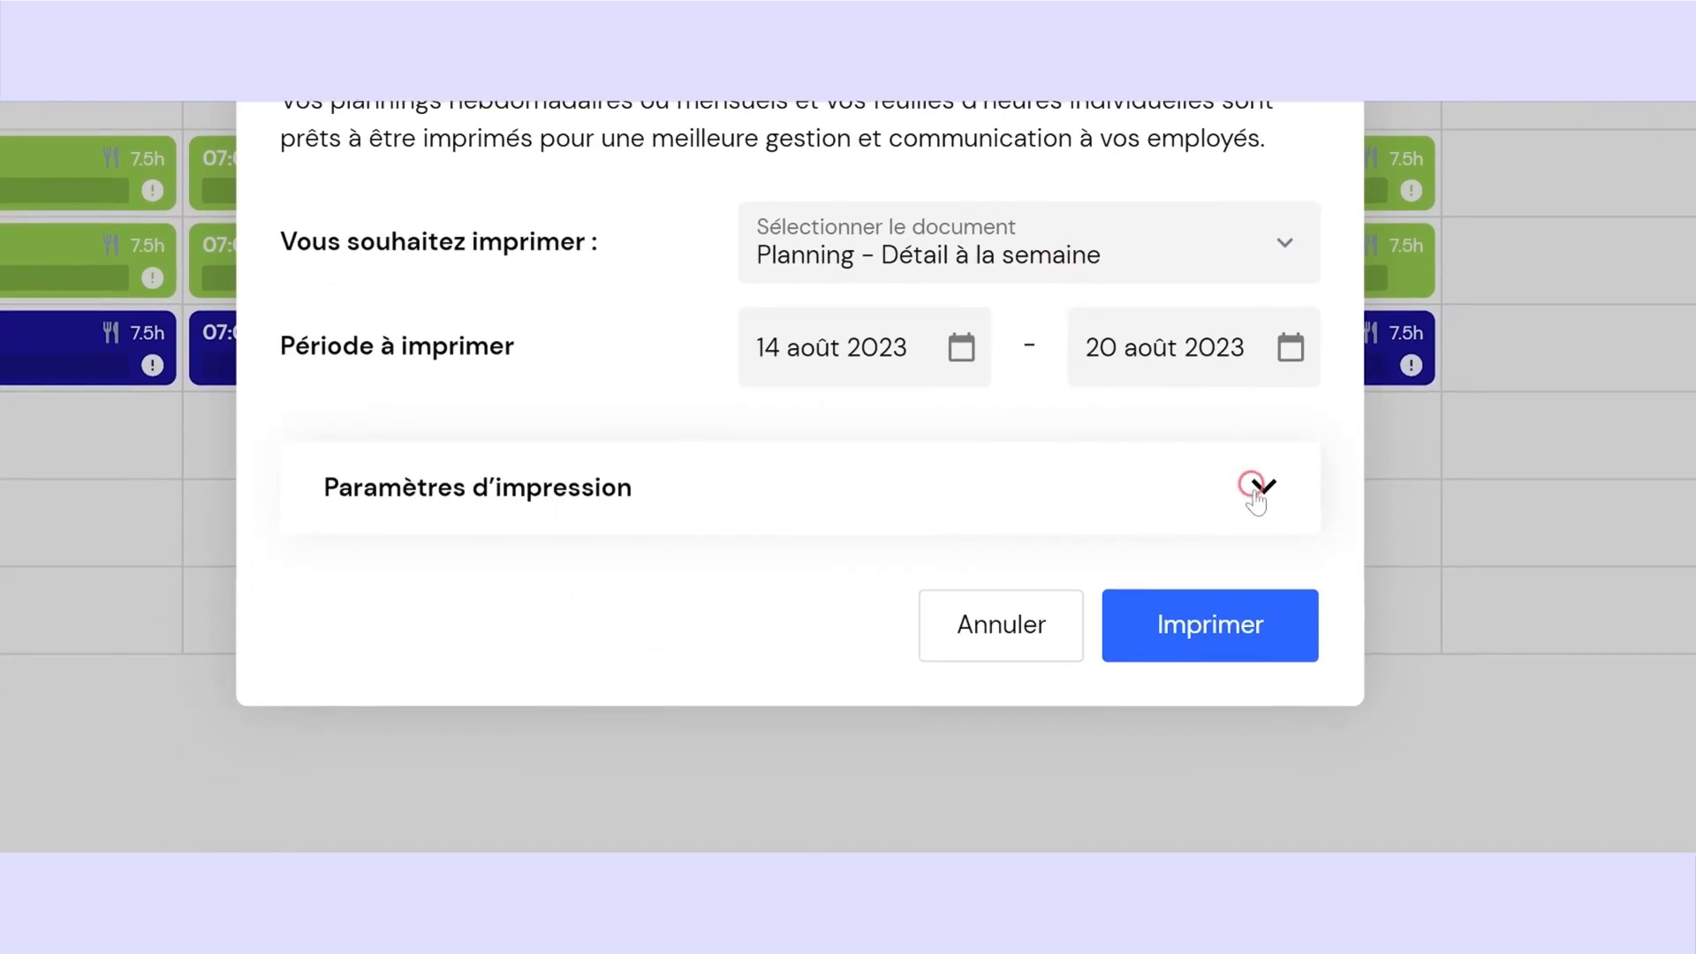
pyautogui.click(1125, 507)
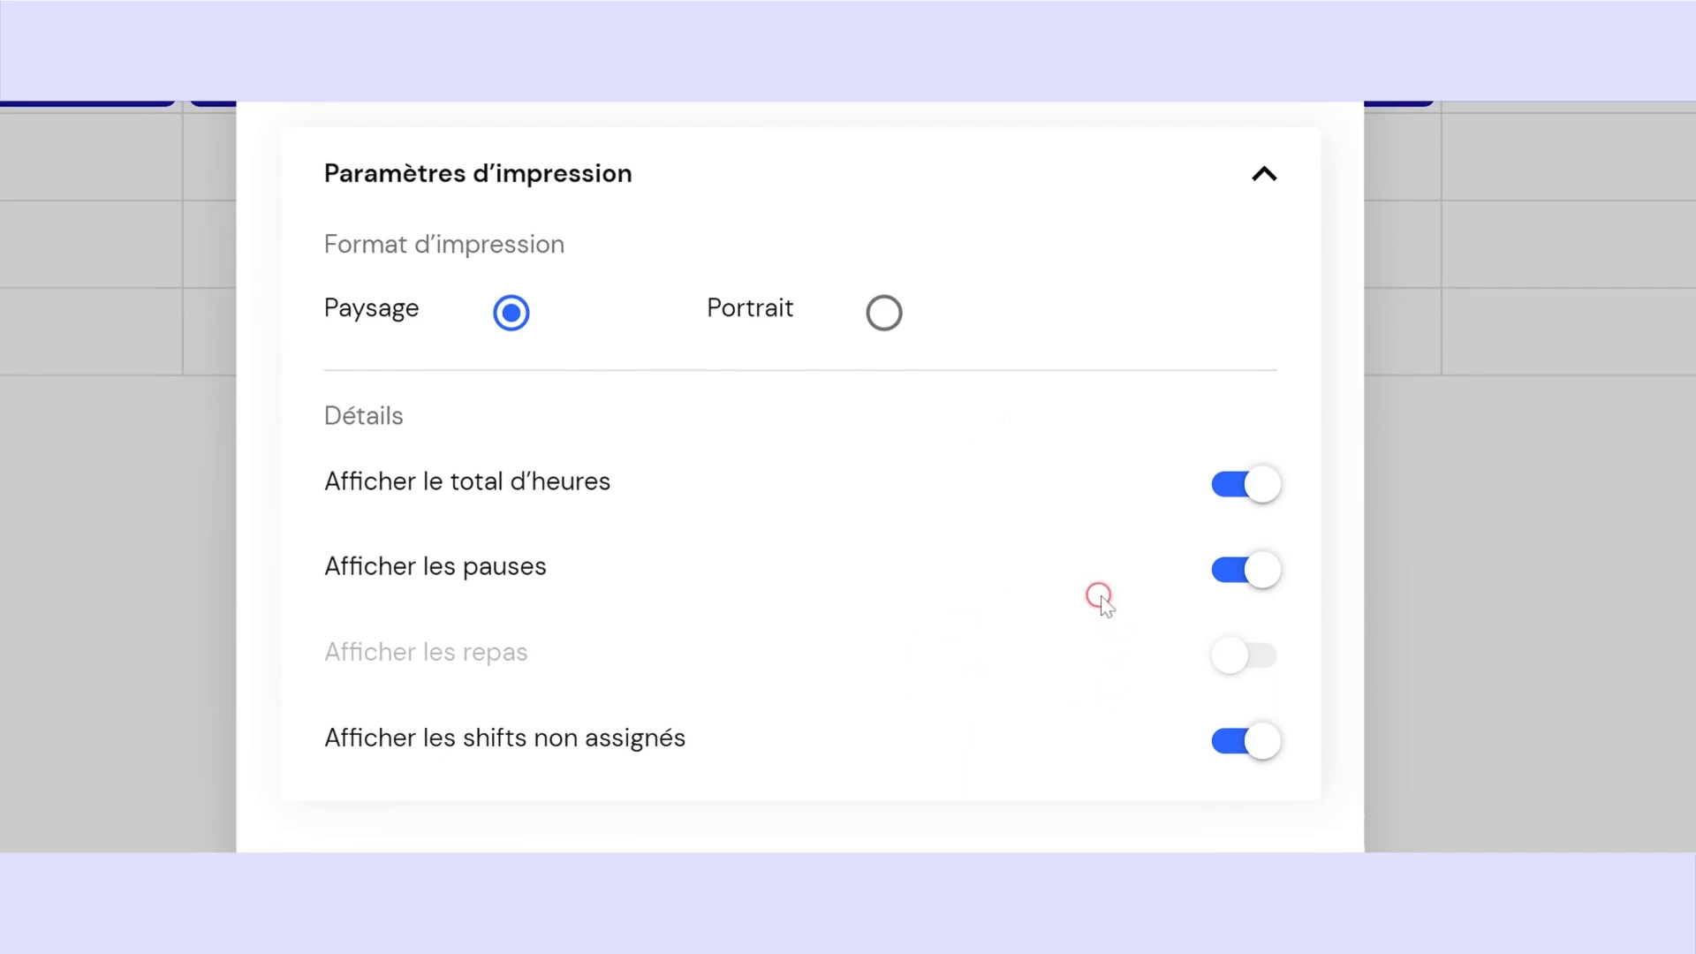
pyautogui.scroll(1, 1096, 592)
pyautogui.click(1236, 217)
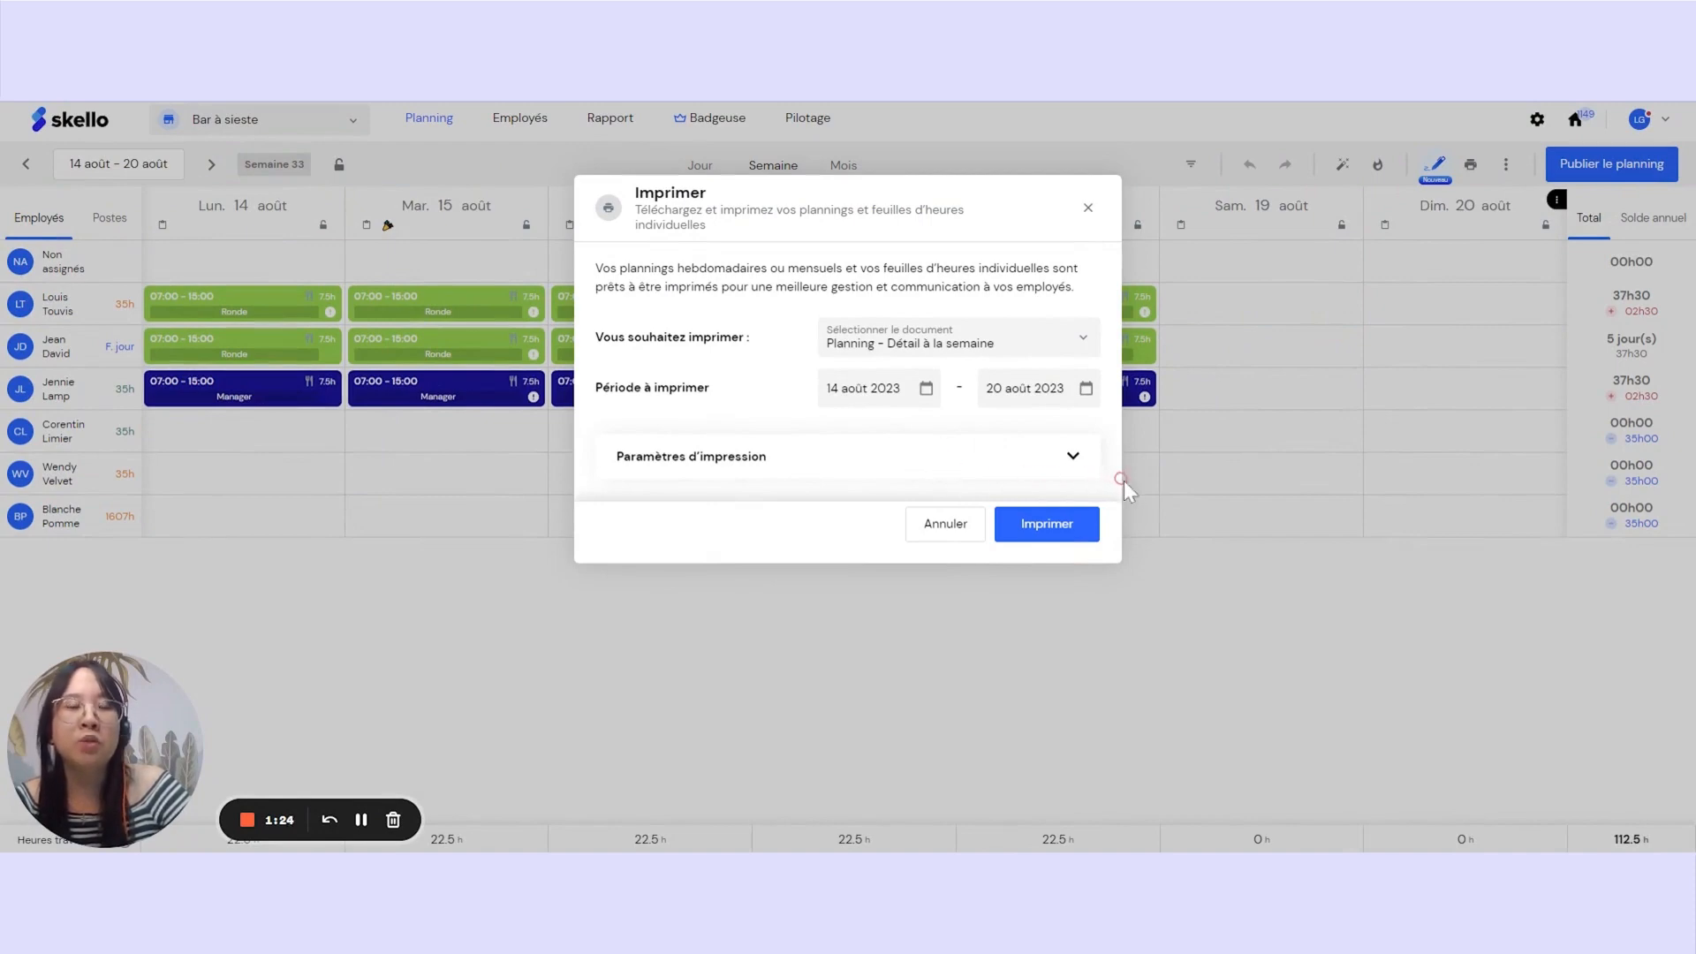
pyautogui.click(1054, 528)
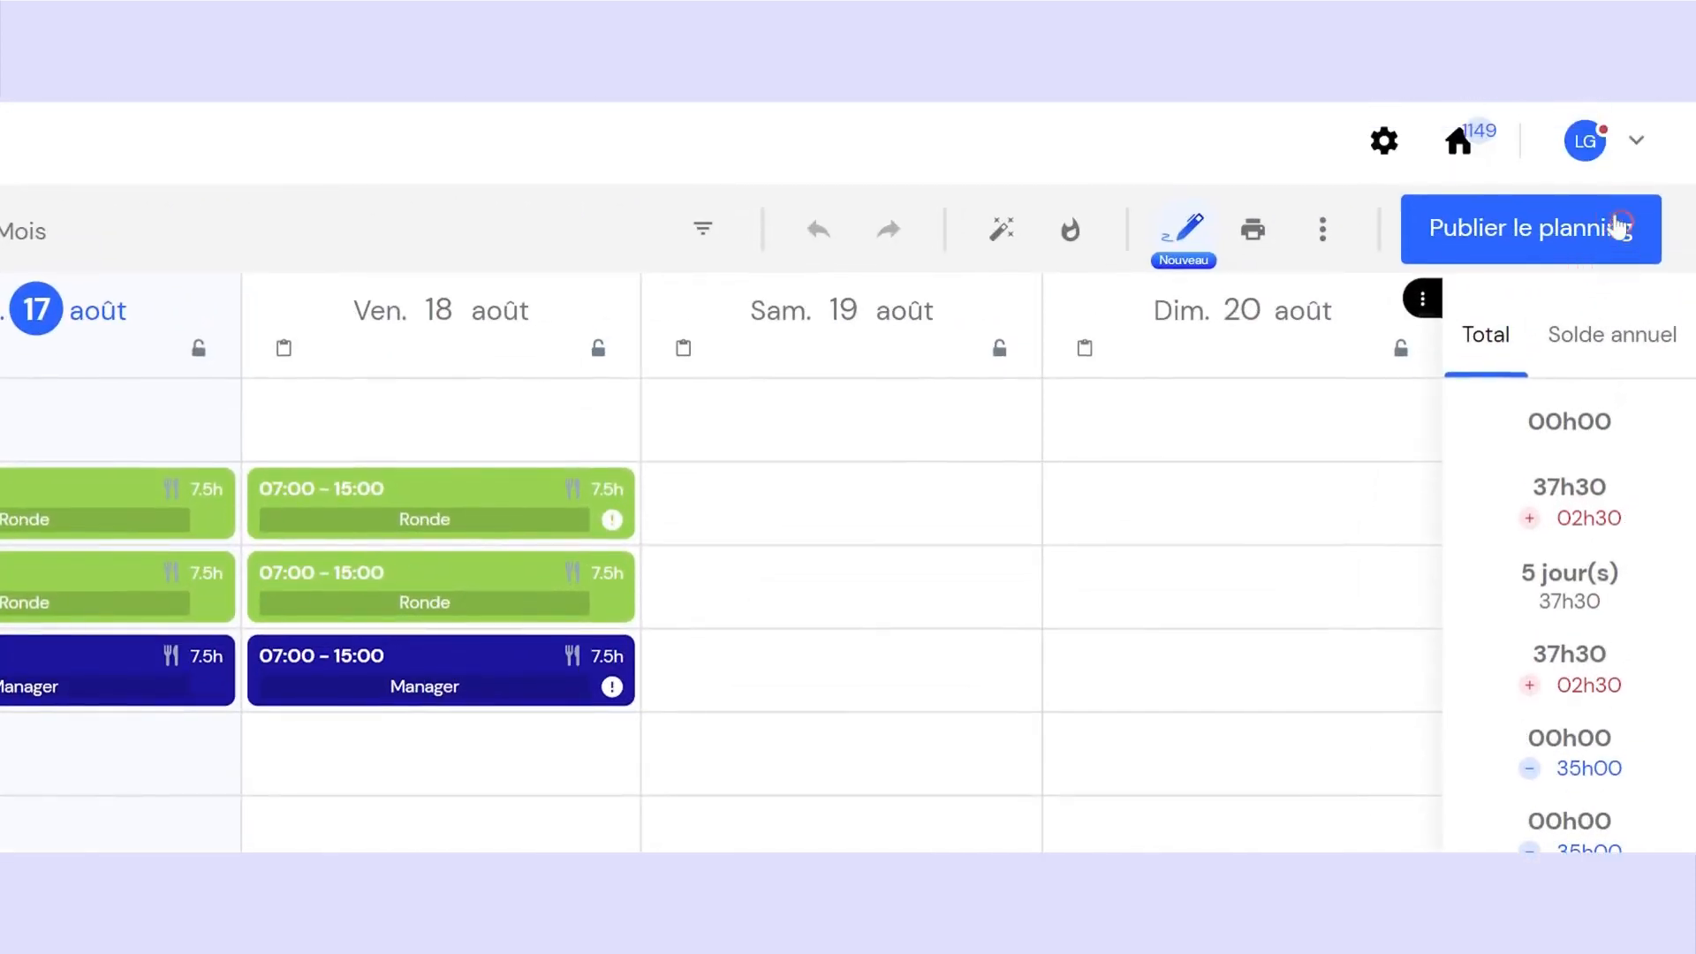
# Start publishing the week 33 planning and check the list of teams and employees who receive it
pyautogui.click(1544, 231)
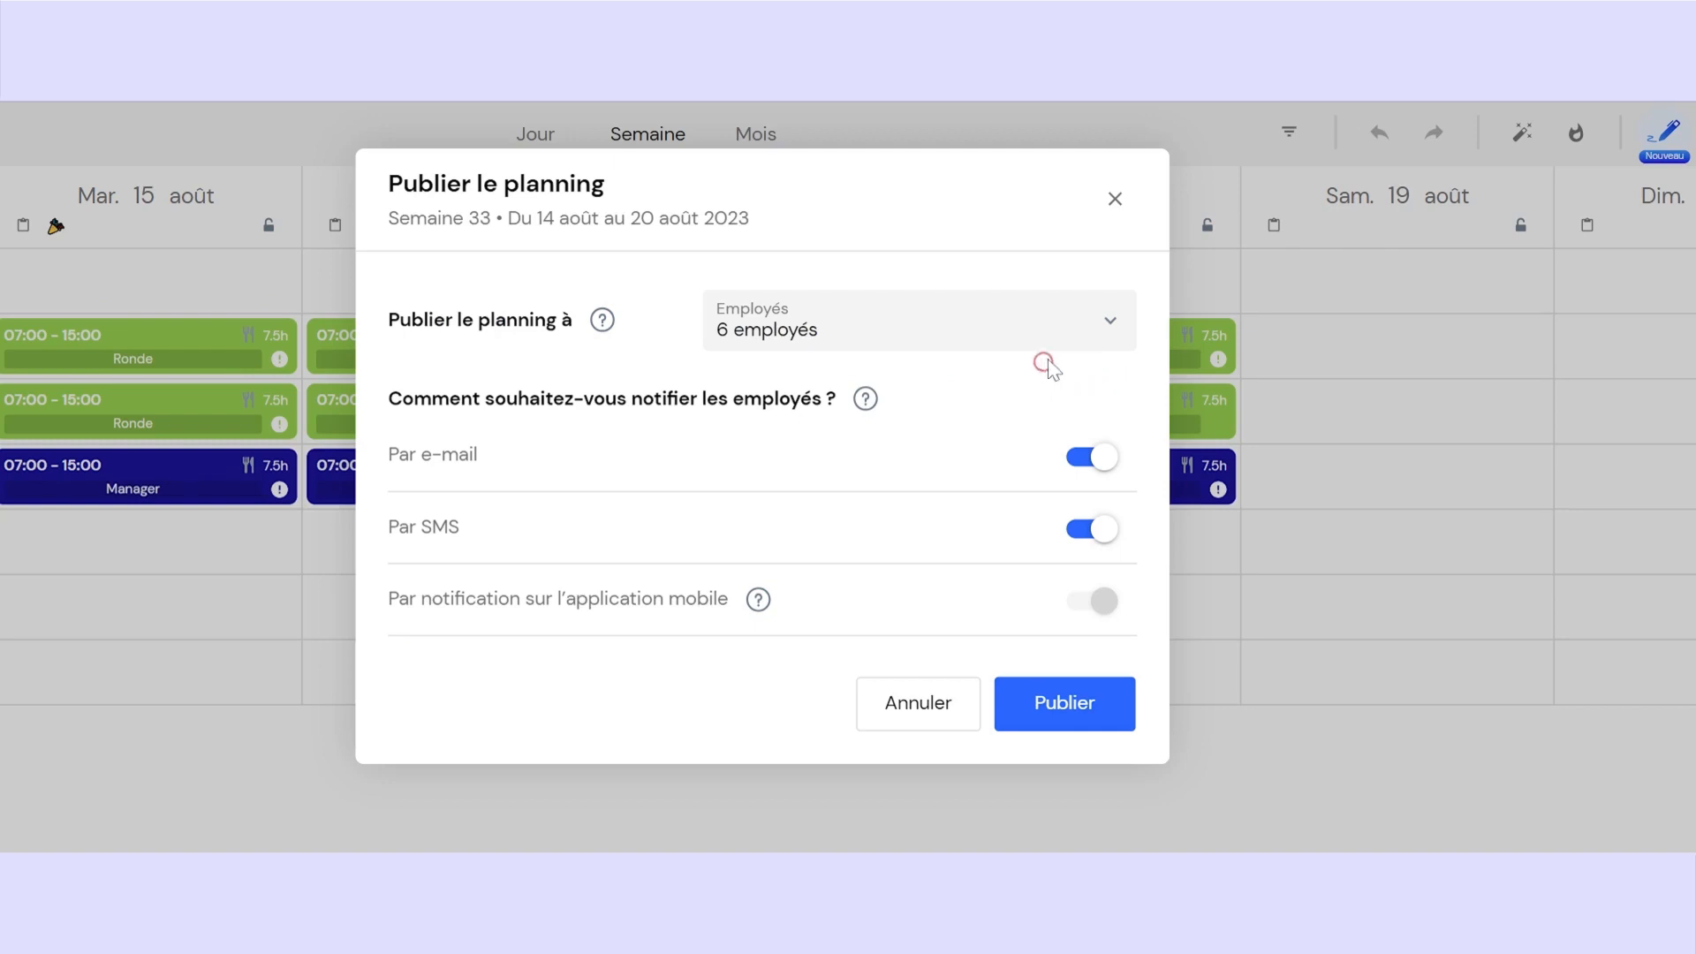
pyautogui.click(956, 311)
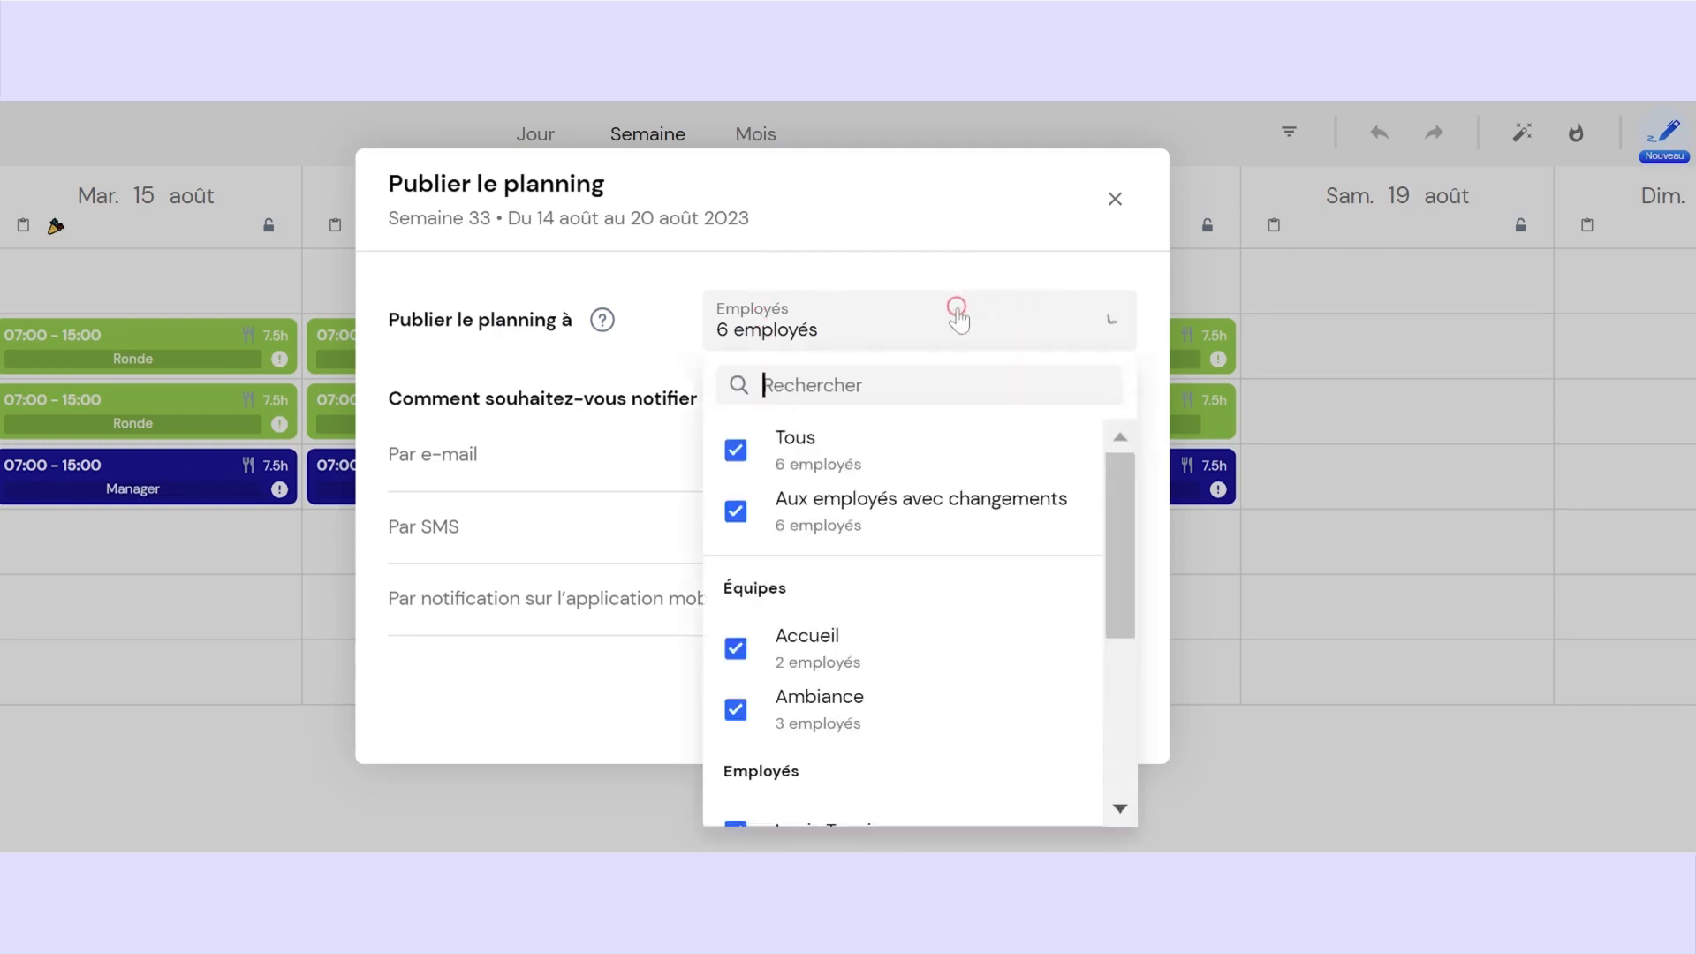
pyautogui.scroll(-2, 863, 636)
pyautogui.scroll(2, 944, 424)
pyautogui.click(970, 326)
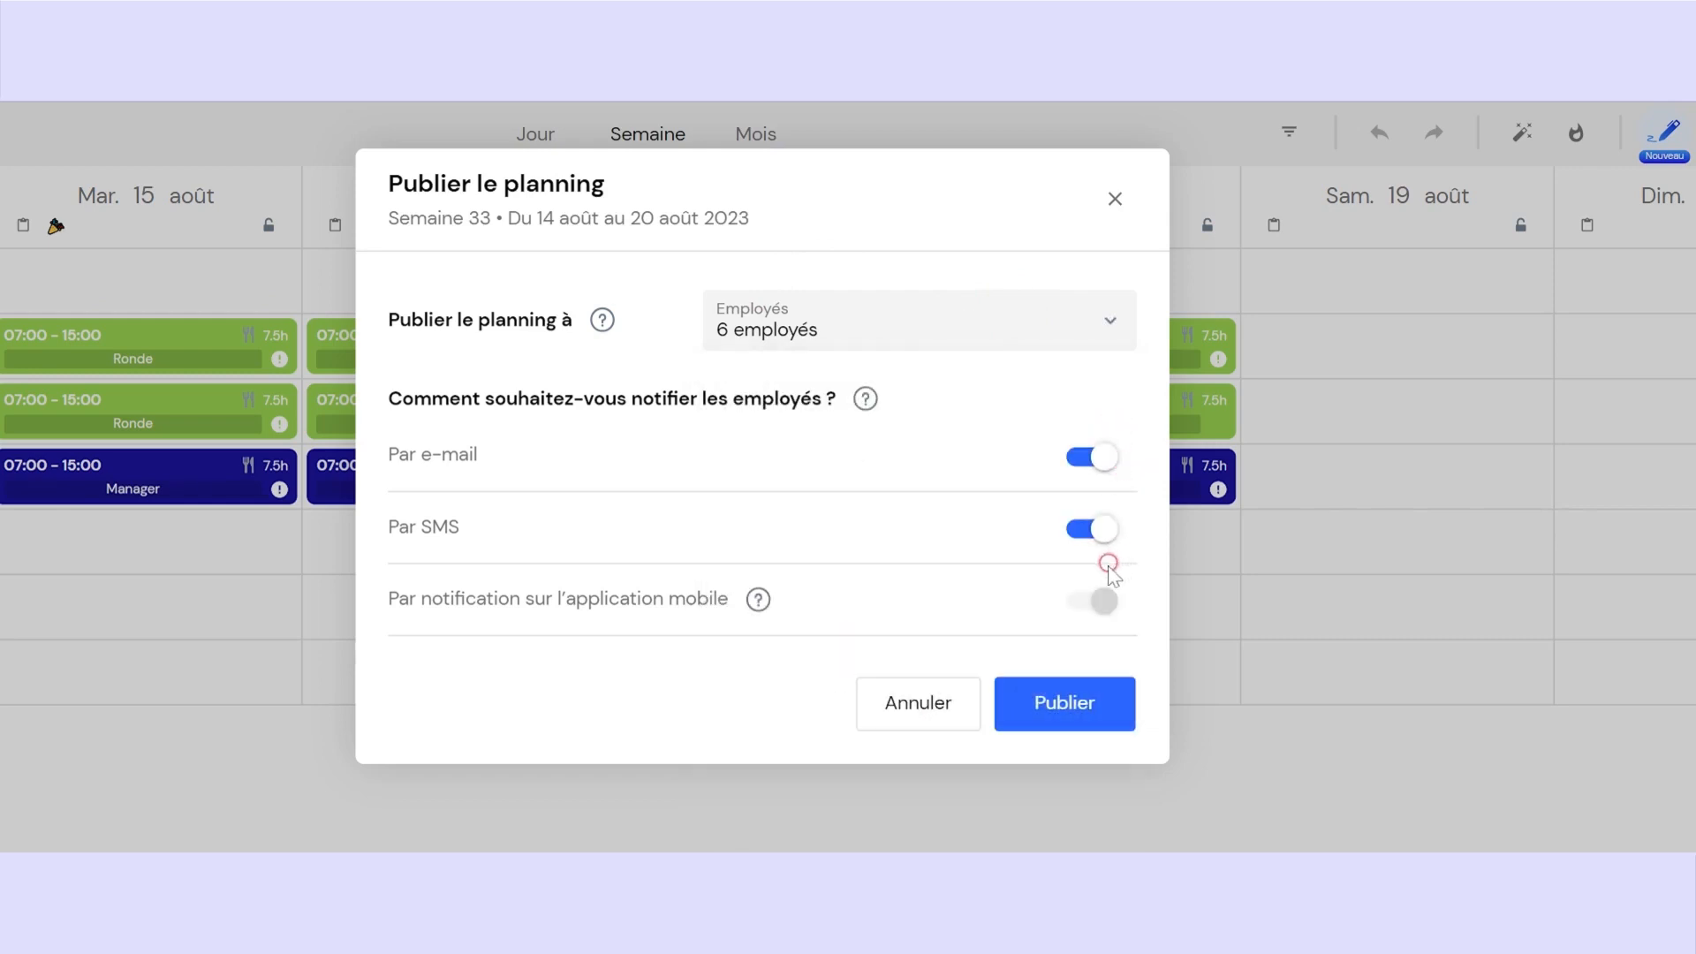